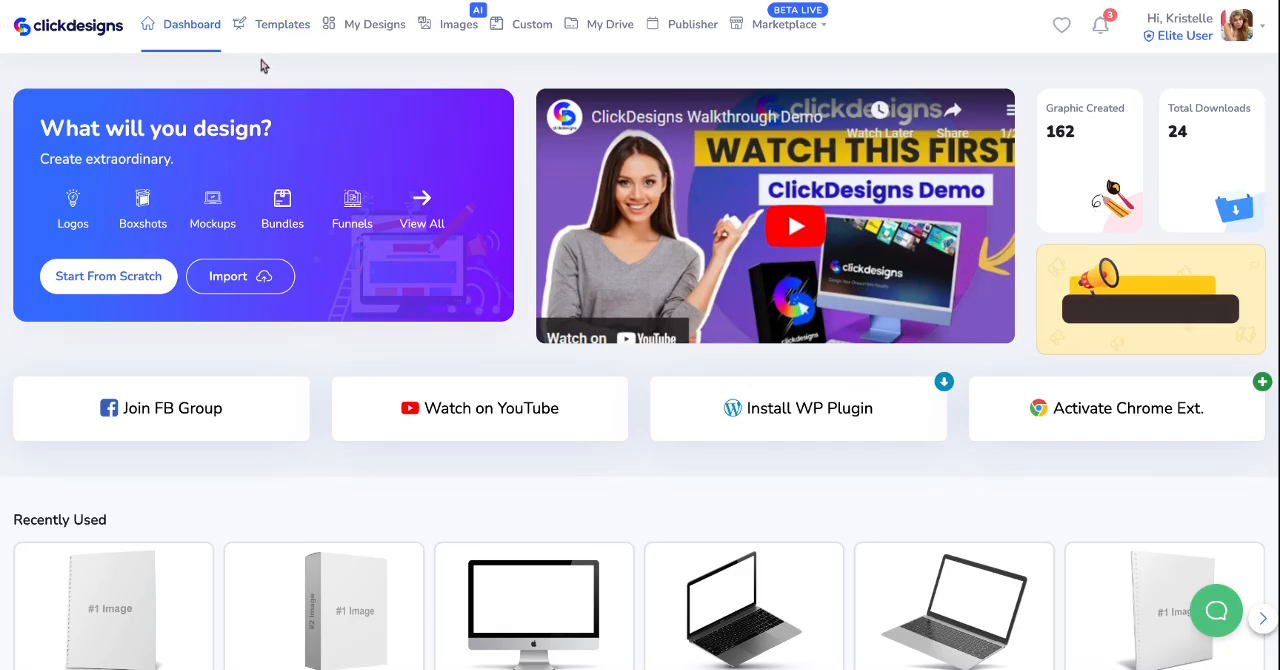
- Open the Covers category in the template library
left_click(262, 24)
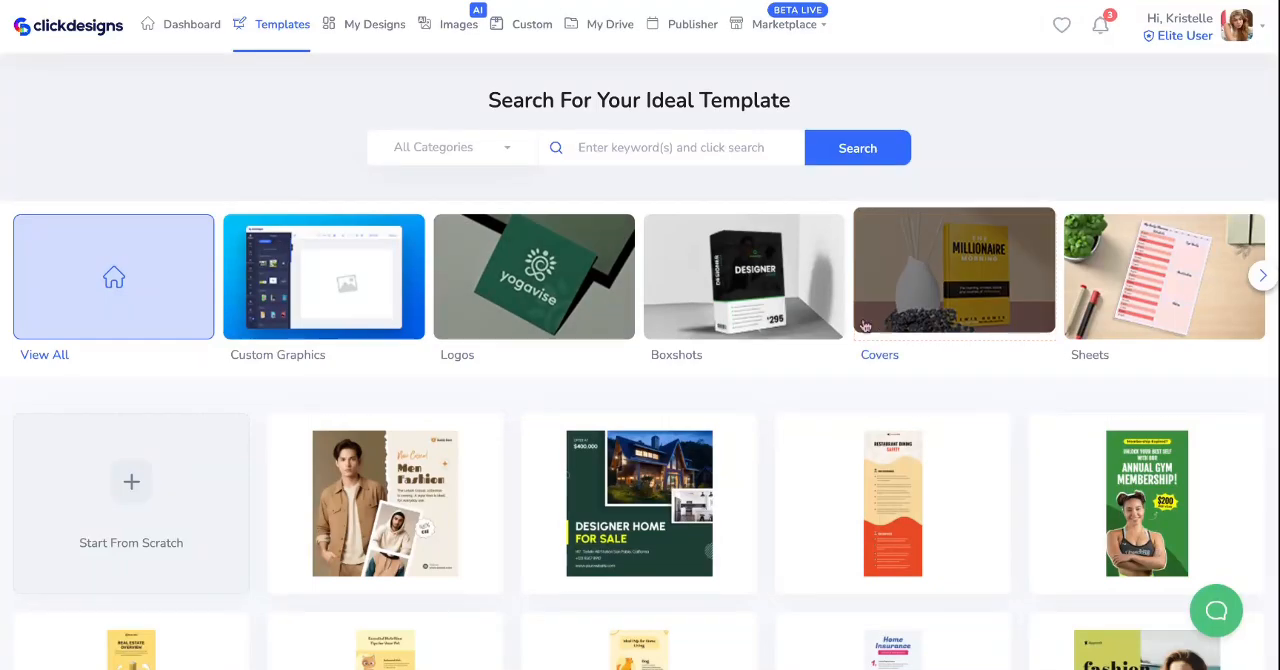
left_click(885, 359)
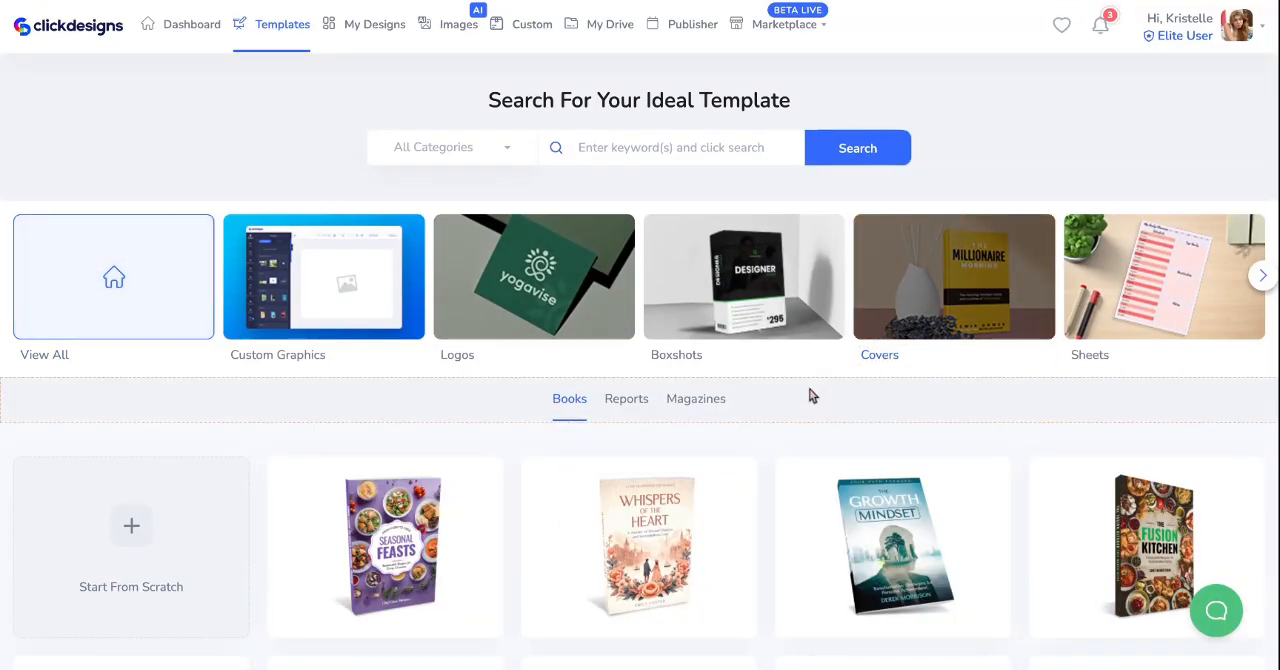
- Look through the book cover templates, loading an additional batch of designs
scroll(995, 391, "down", 2)
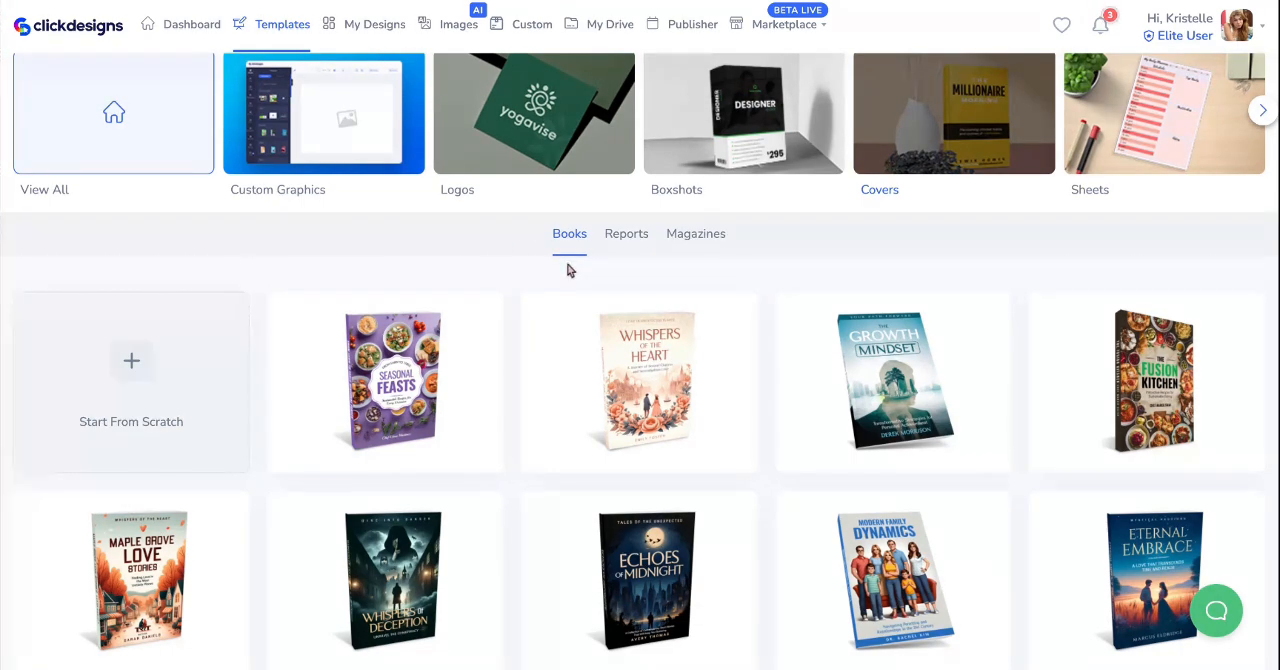
left_click(611, 243)
scroll(286, 272, "down", 6)
scroll(286, 272, "down", 3)
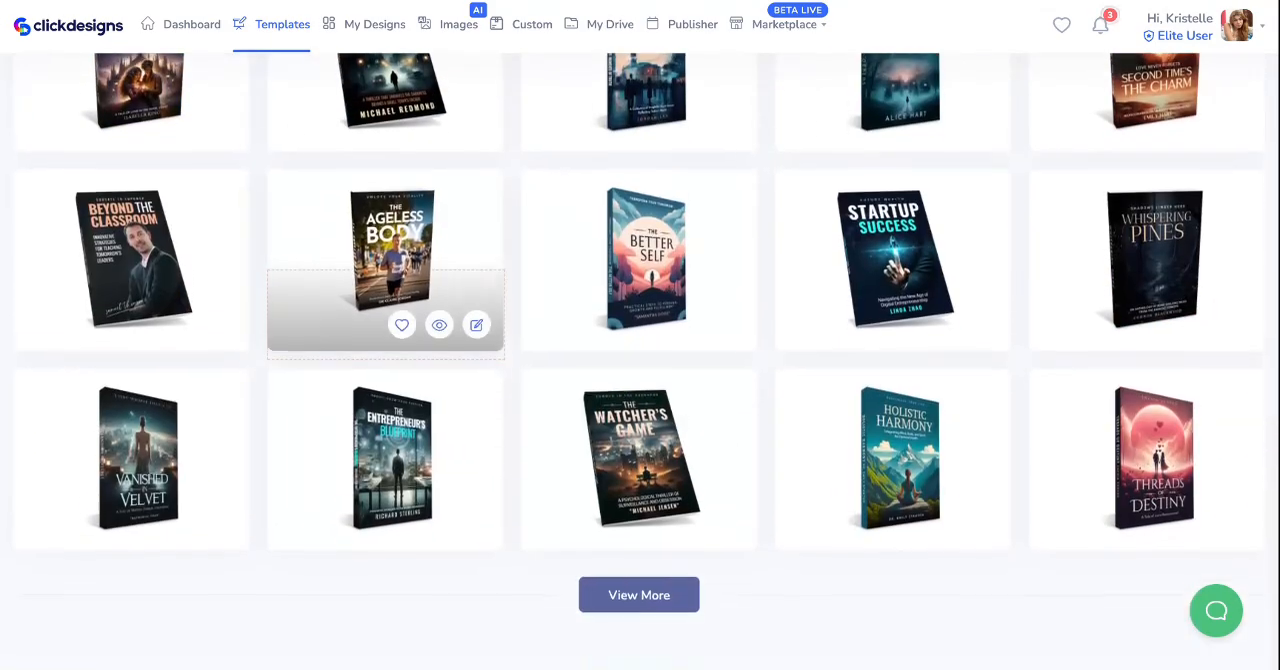
left_click(655, 600)
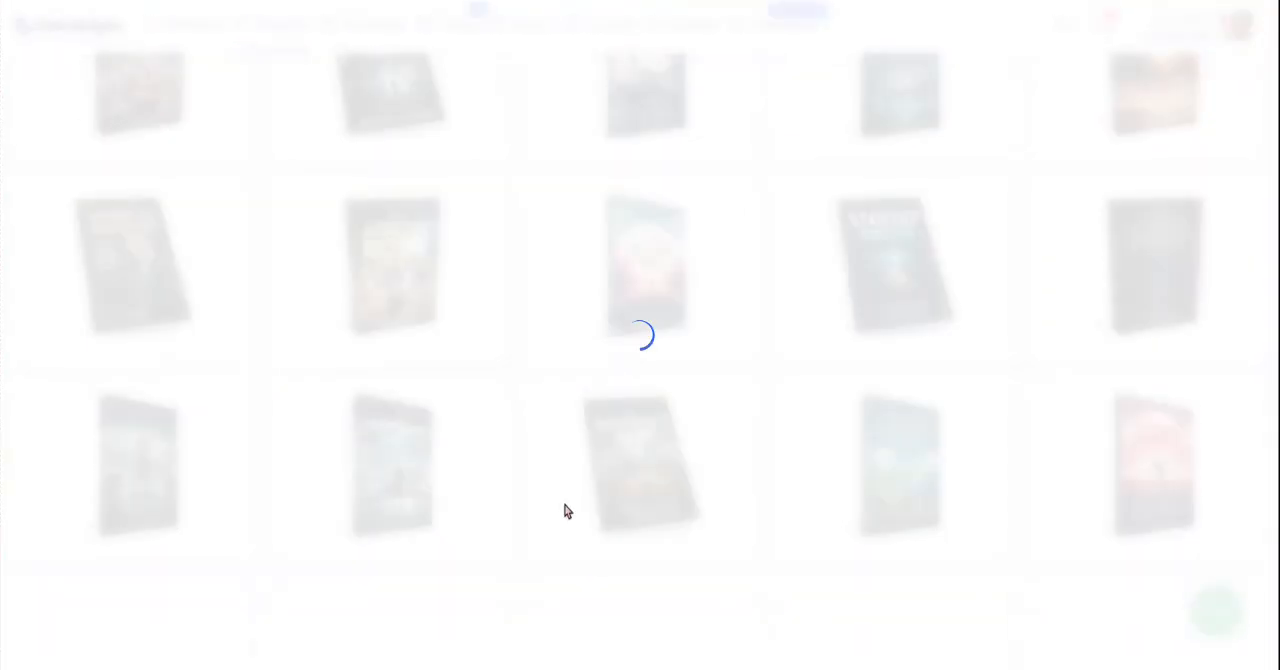
scroll(566, 509, "down", 2)
scroll(440, 375, "down", 6)
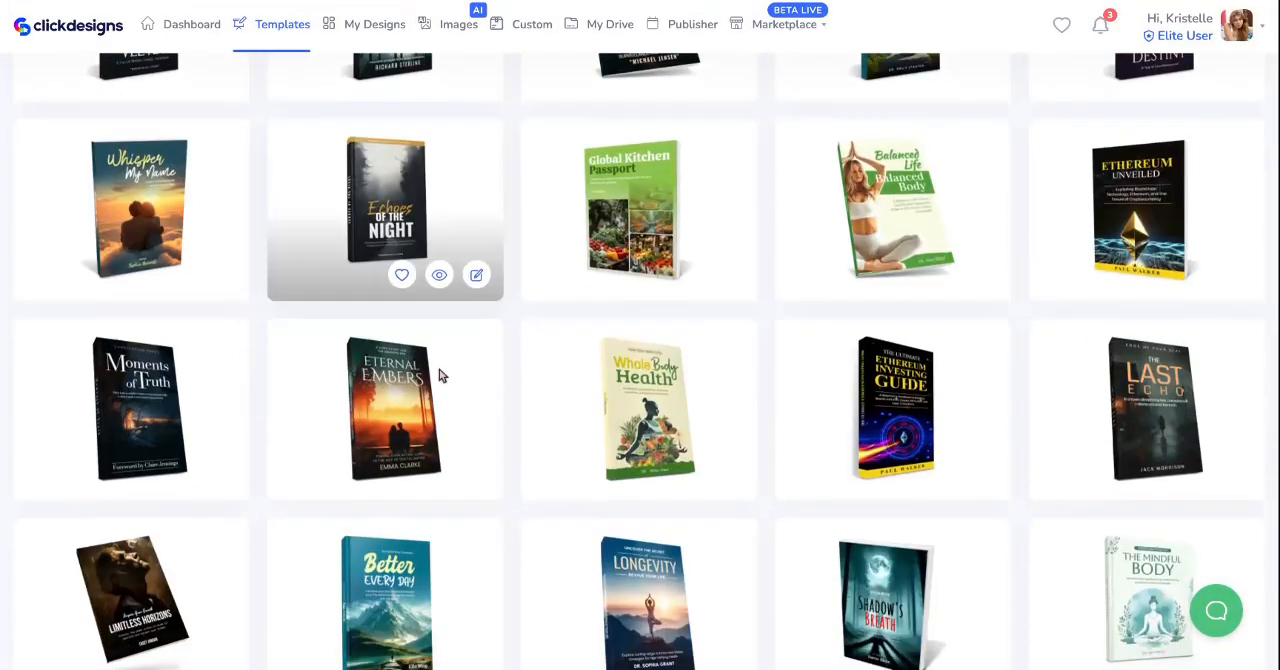
scroll(449, 326, "down", 3)
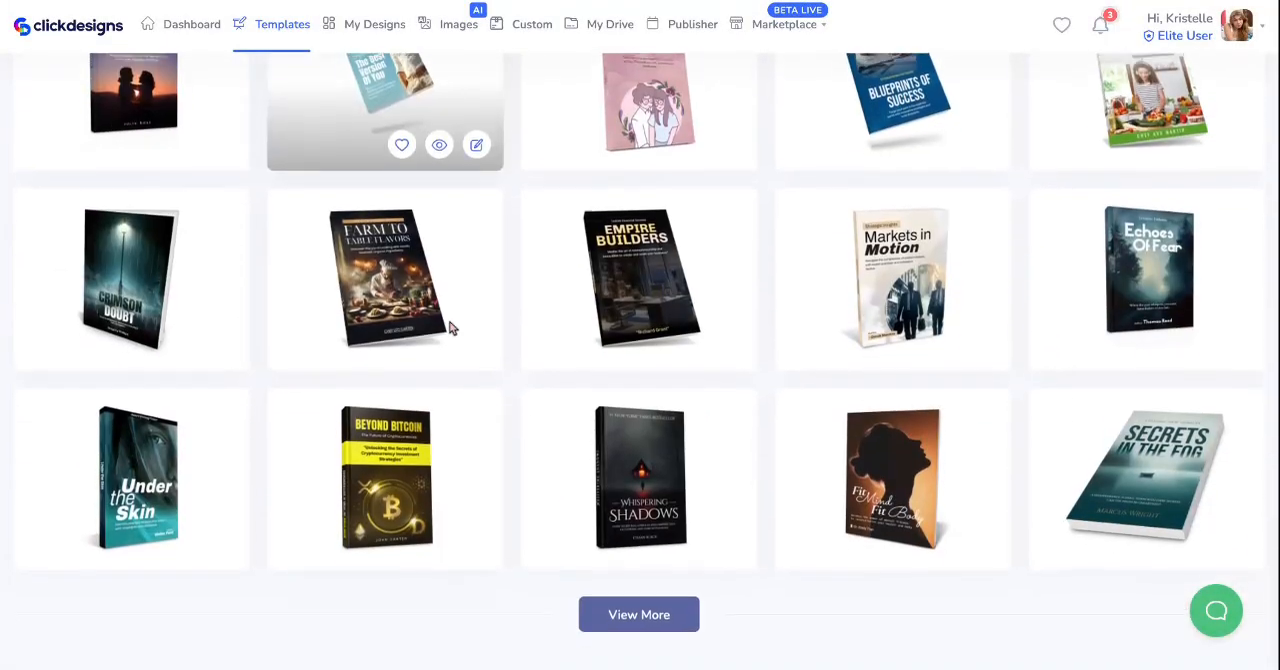
scroll(460, 437, "up", 1)
scroll(460, 437, "down", 1)
scroll(460, 437, "up", 10)
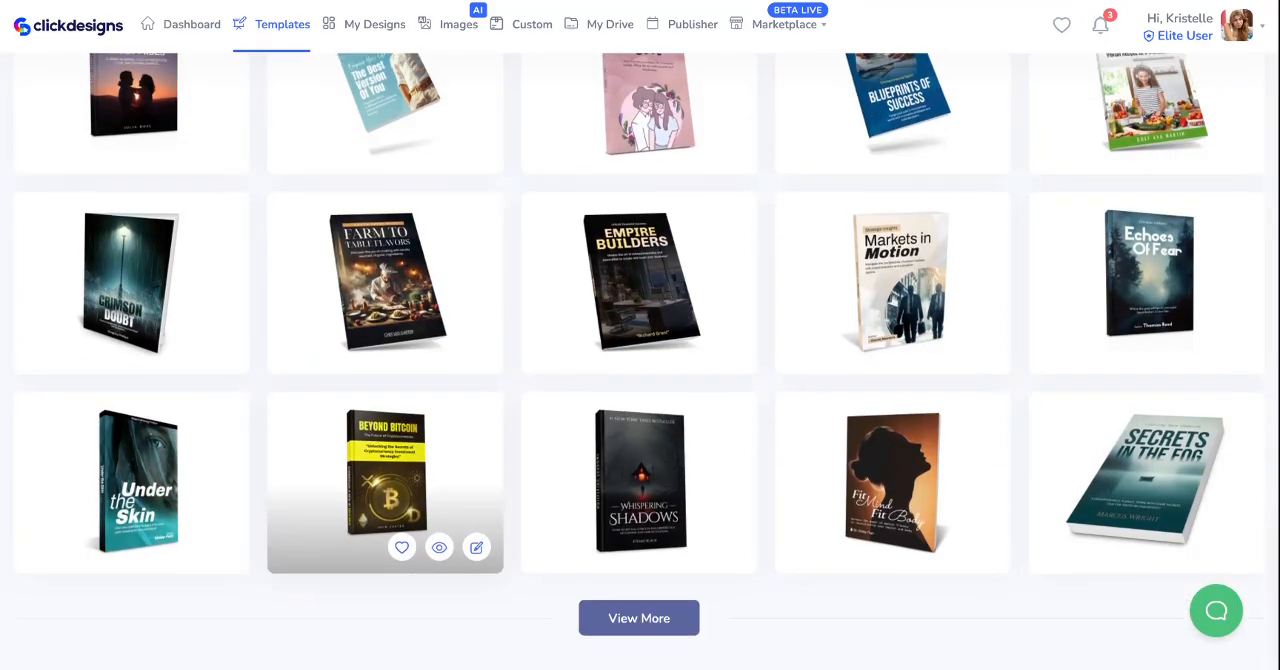
scroll(460, 437, "up", 1)
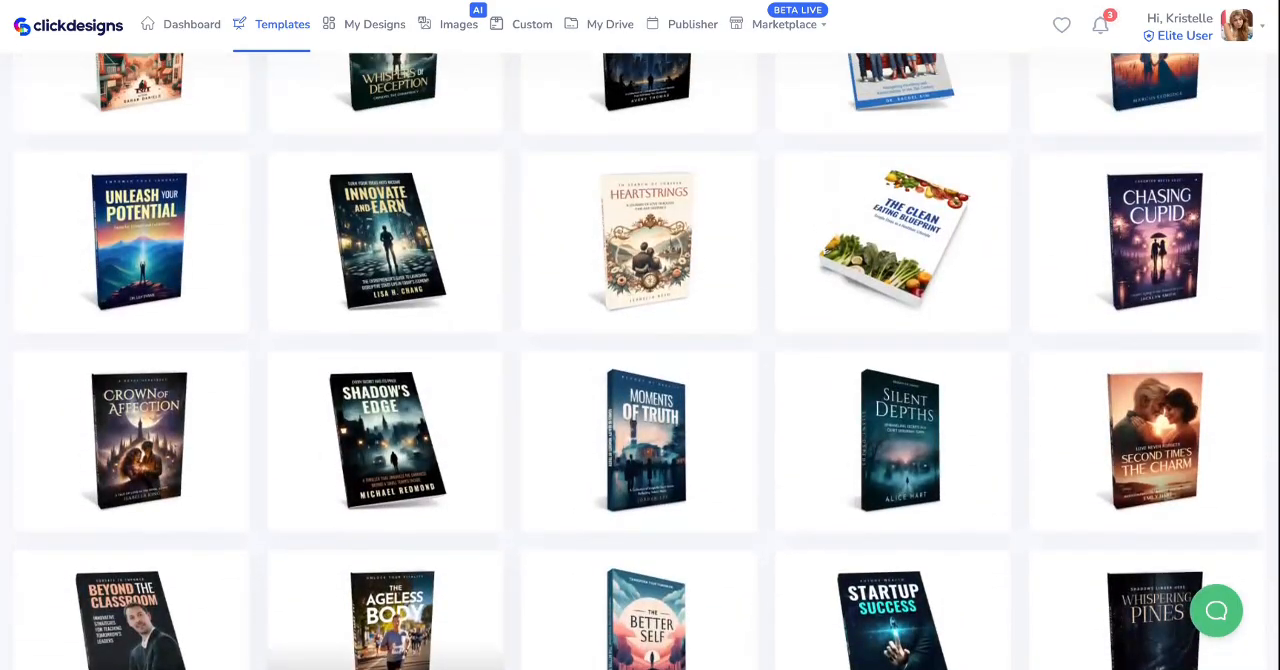
scroll(460, 437, "up", 10)
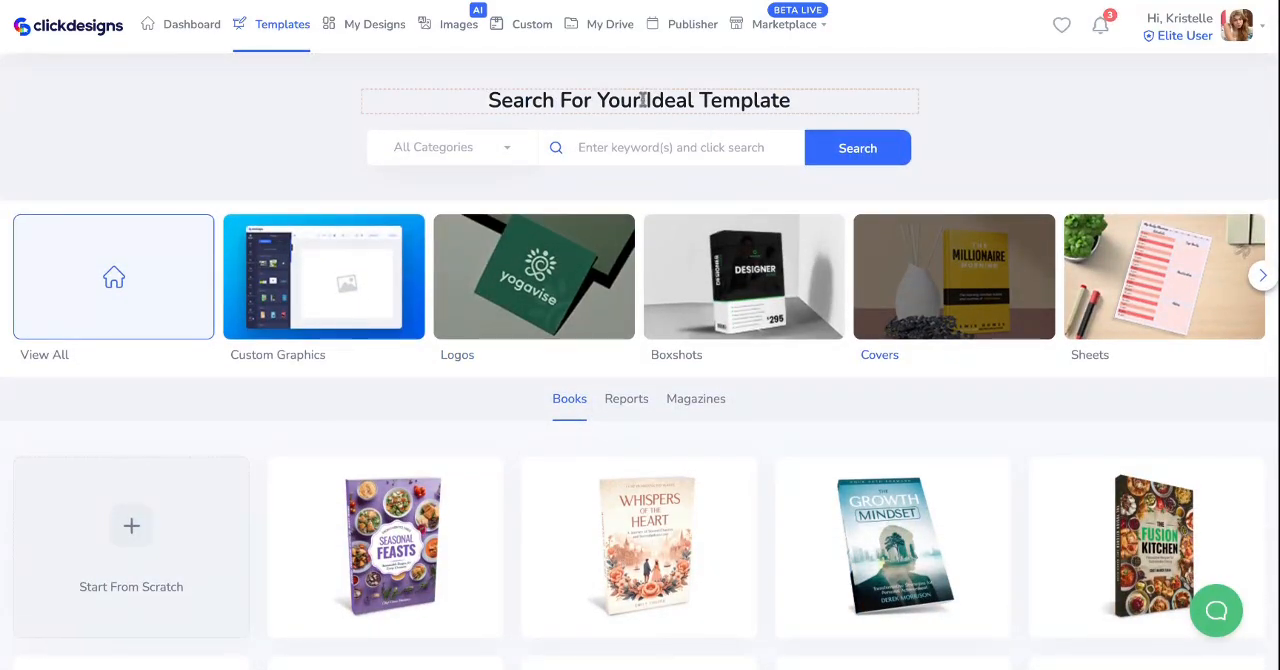
- Filter the book cover templates by the Animals, Pets & Veterinary category and run the search
left_click(508, 150)
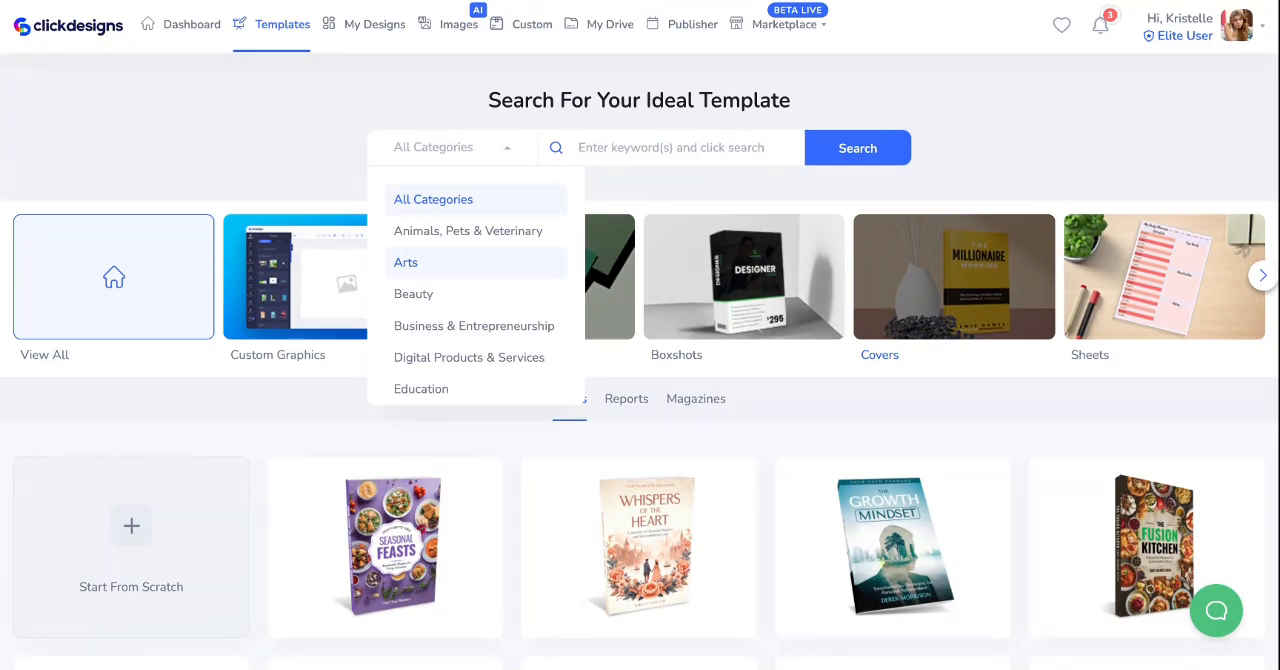
left_click(462, 230)
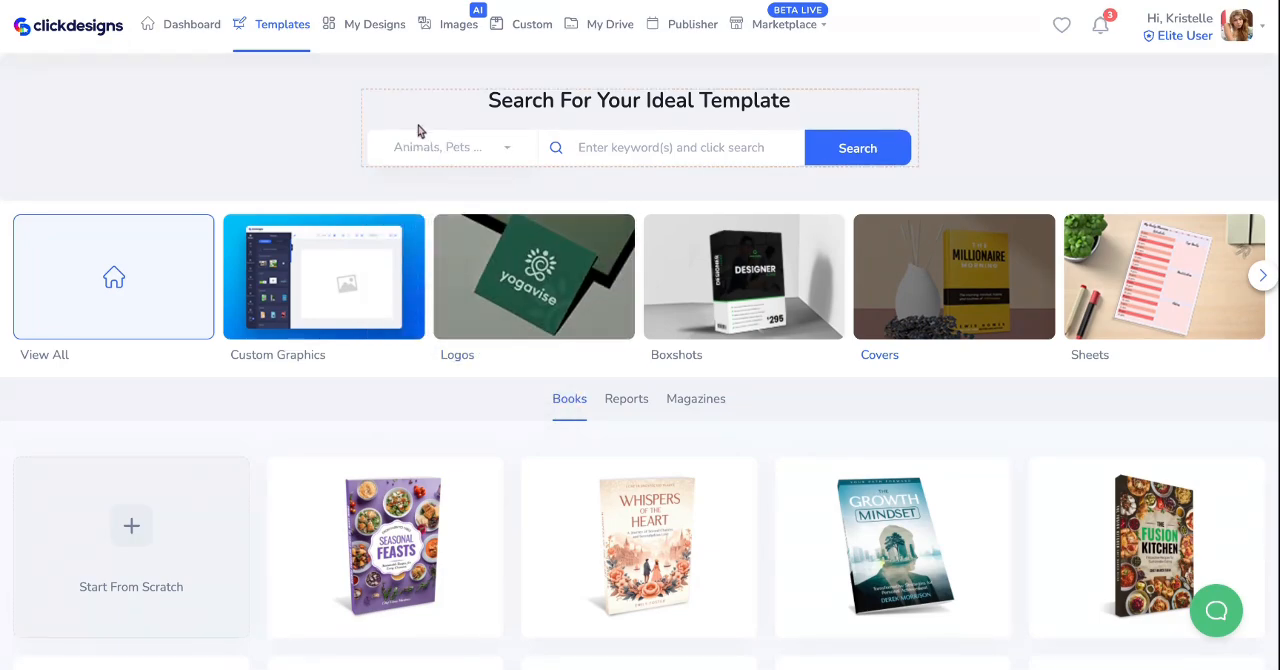
left_click(437, 147)
left_click(451, 236)
left_click(844, 154)
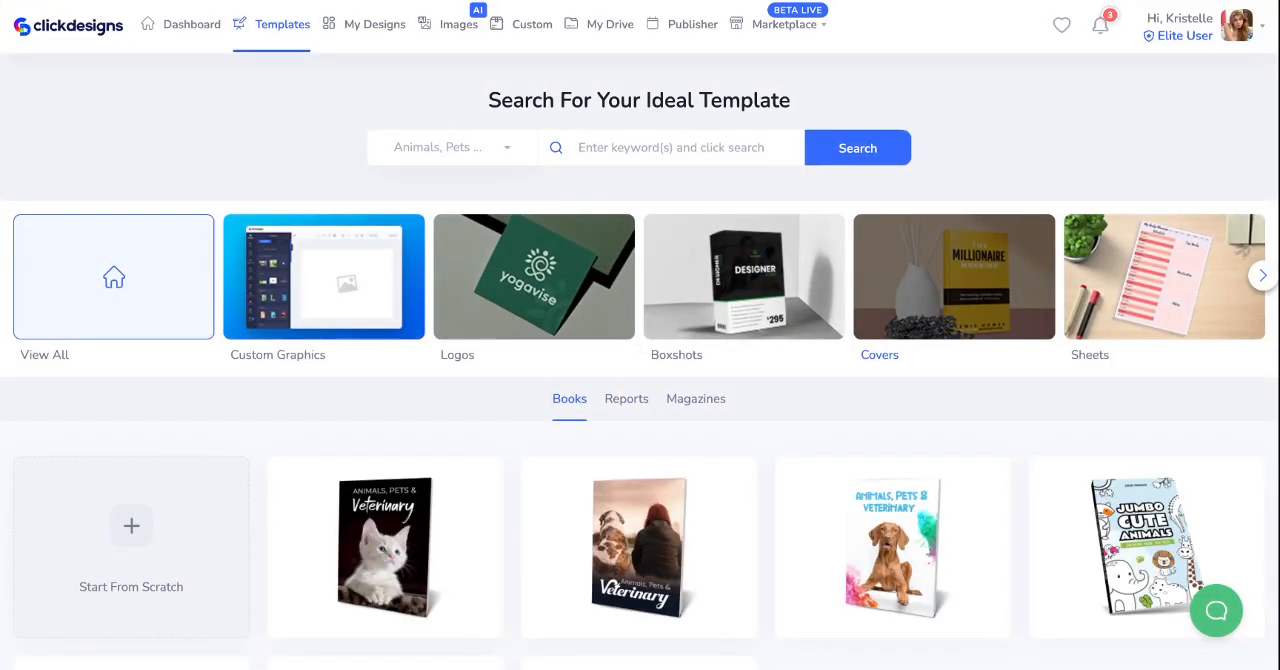
- Look over the filtered book covers and open the black Animals, Pets & Veterinary kitten template for editing
scroll(640, 655, "down", 2)
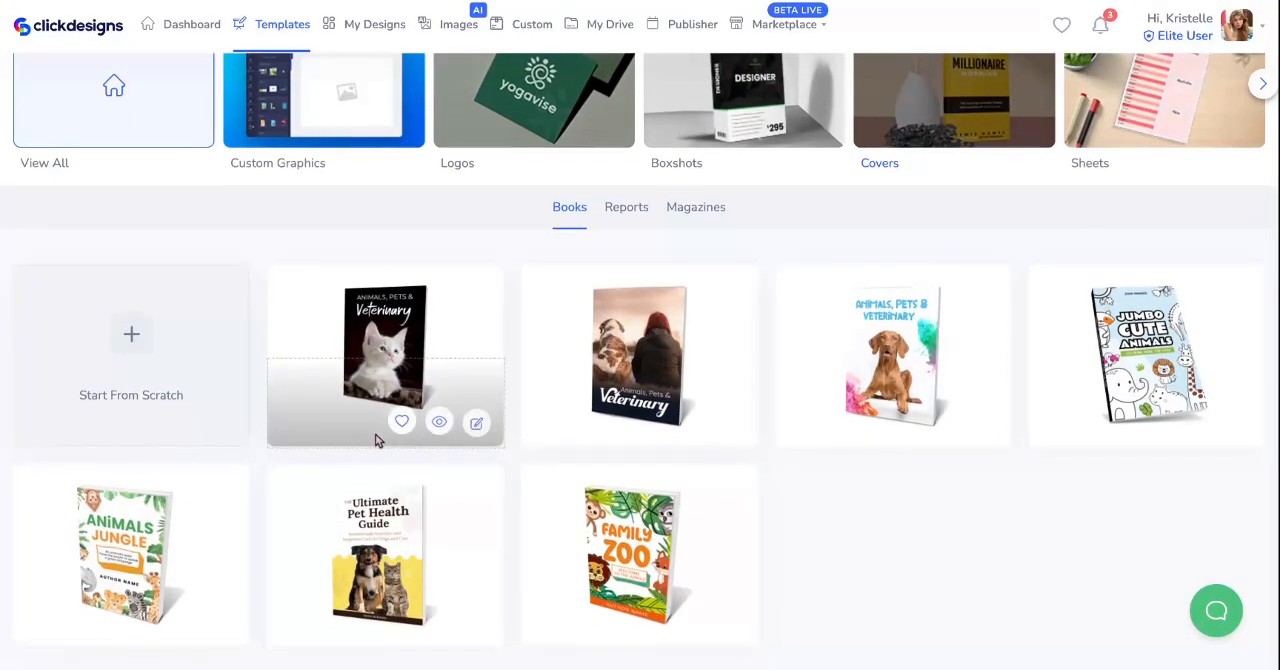
scroll(1086, 489, "up", 1)
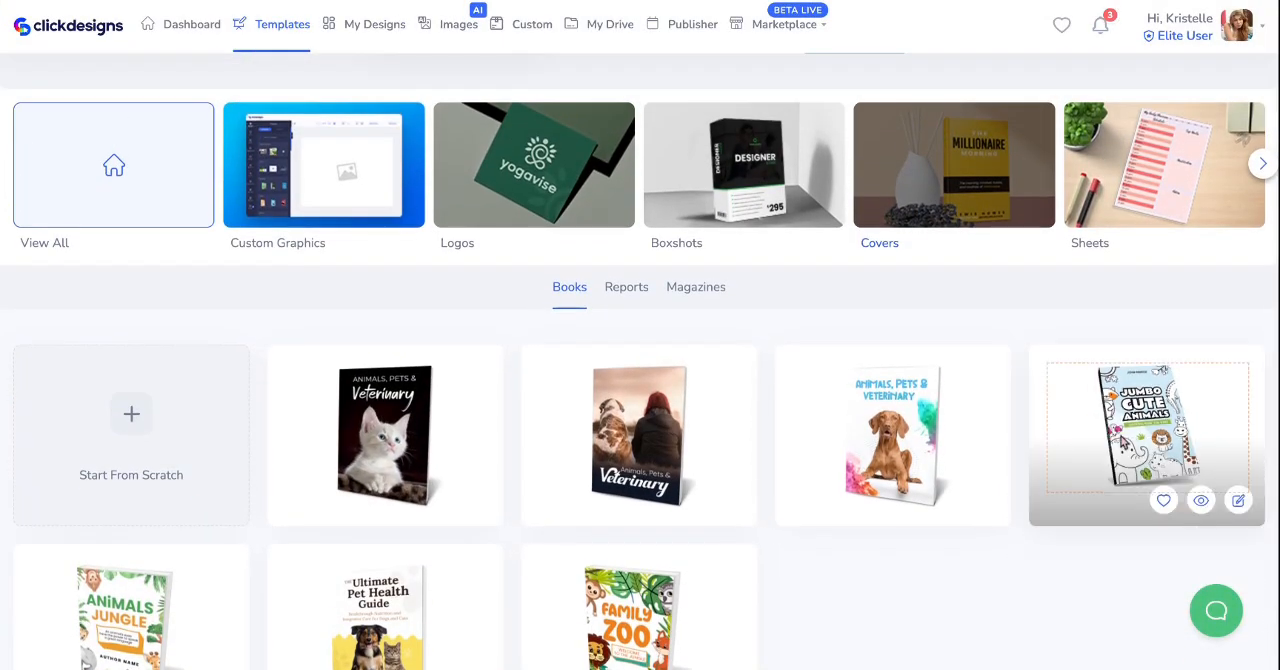
scroll(600, 440, "down", 1)
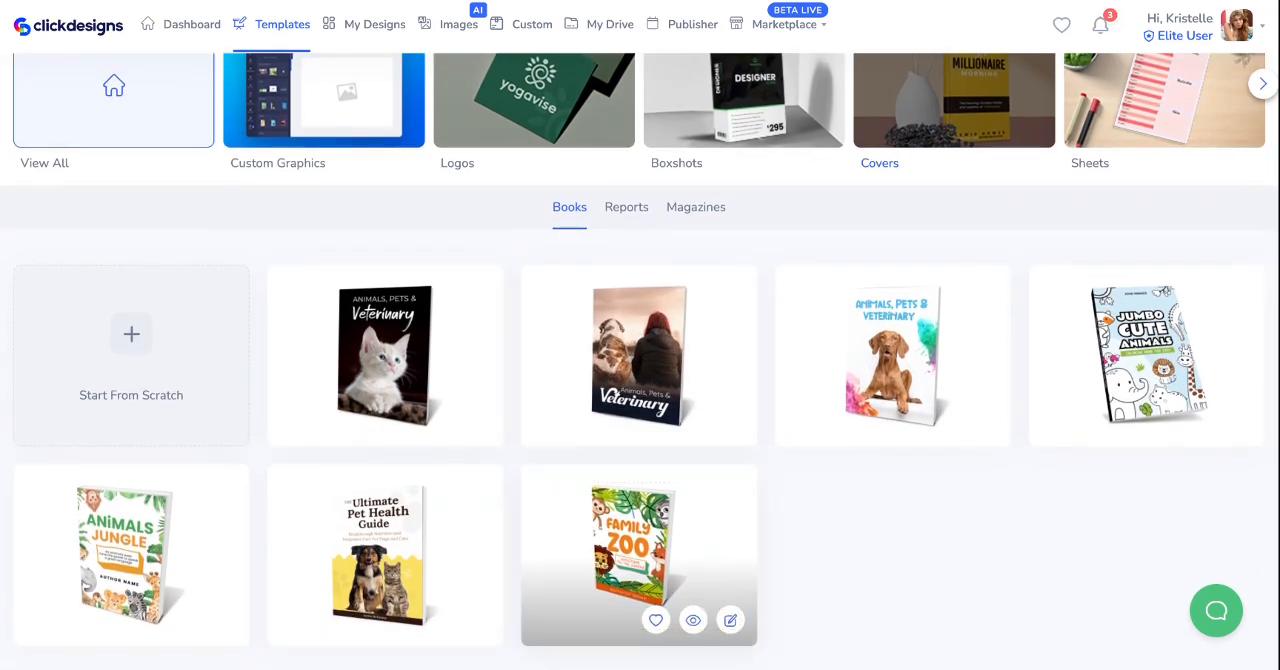
left_click(688, 474)
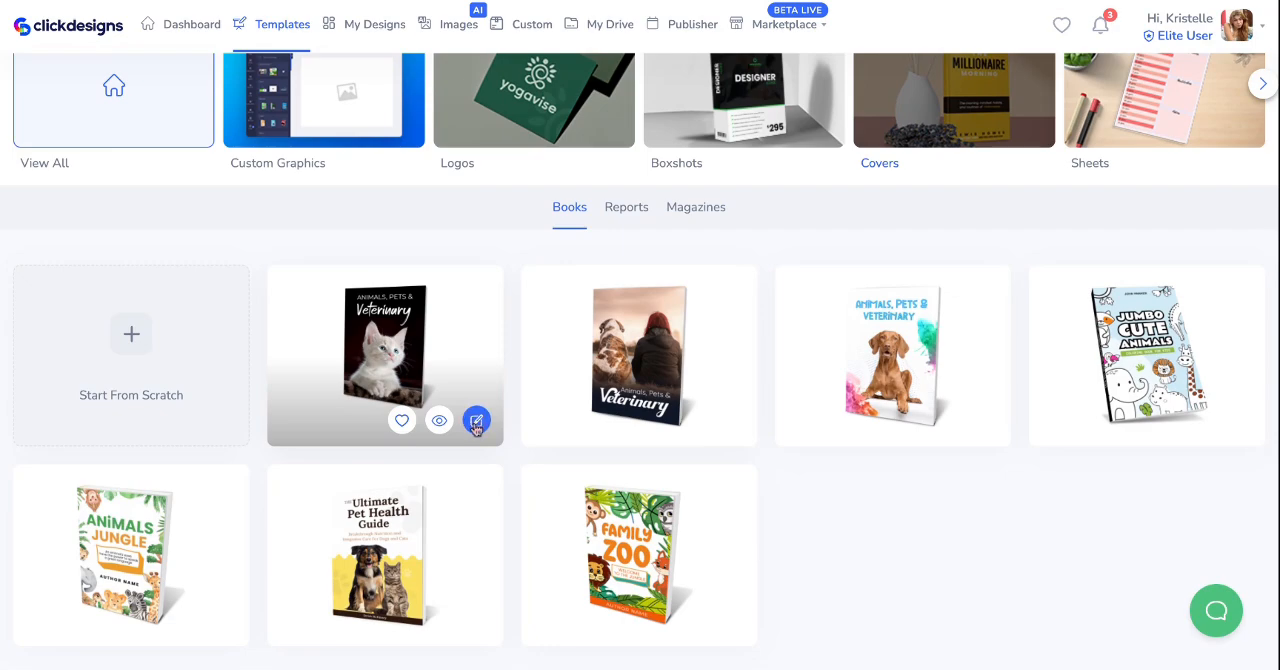
left_click(476, 420)
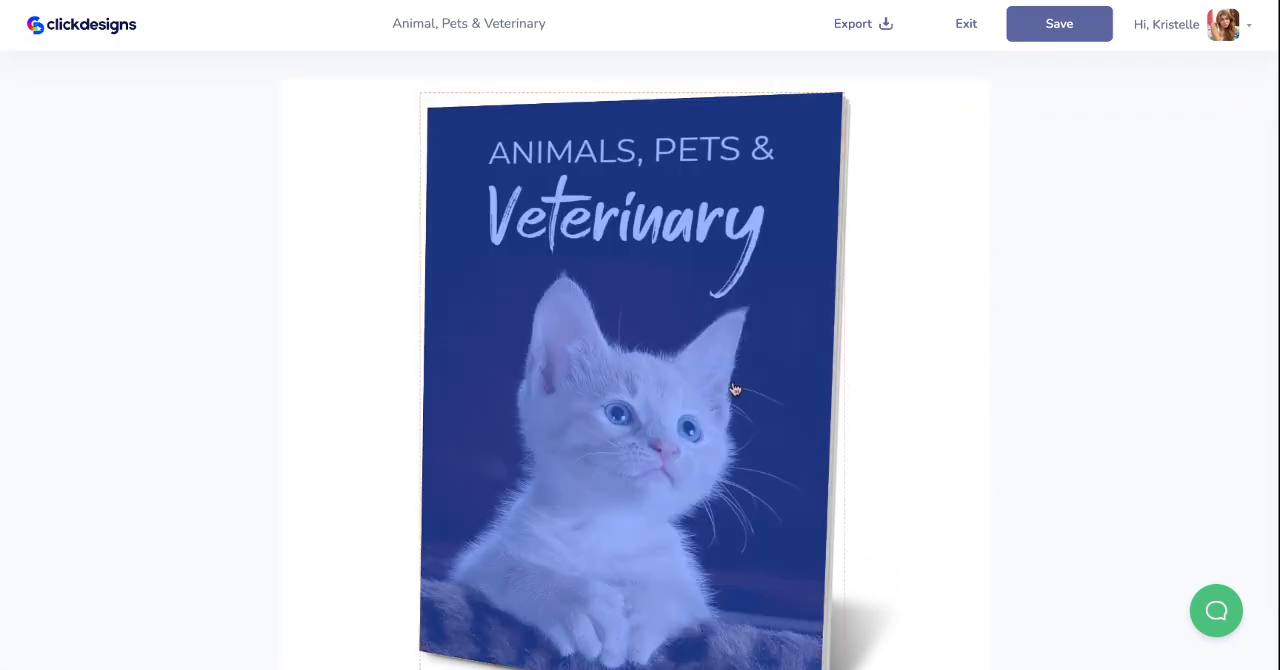
- Open the front cover artwork of the kitten book mockup in the design editor
left_click(734, 389)
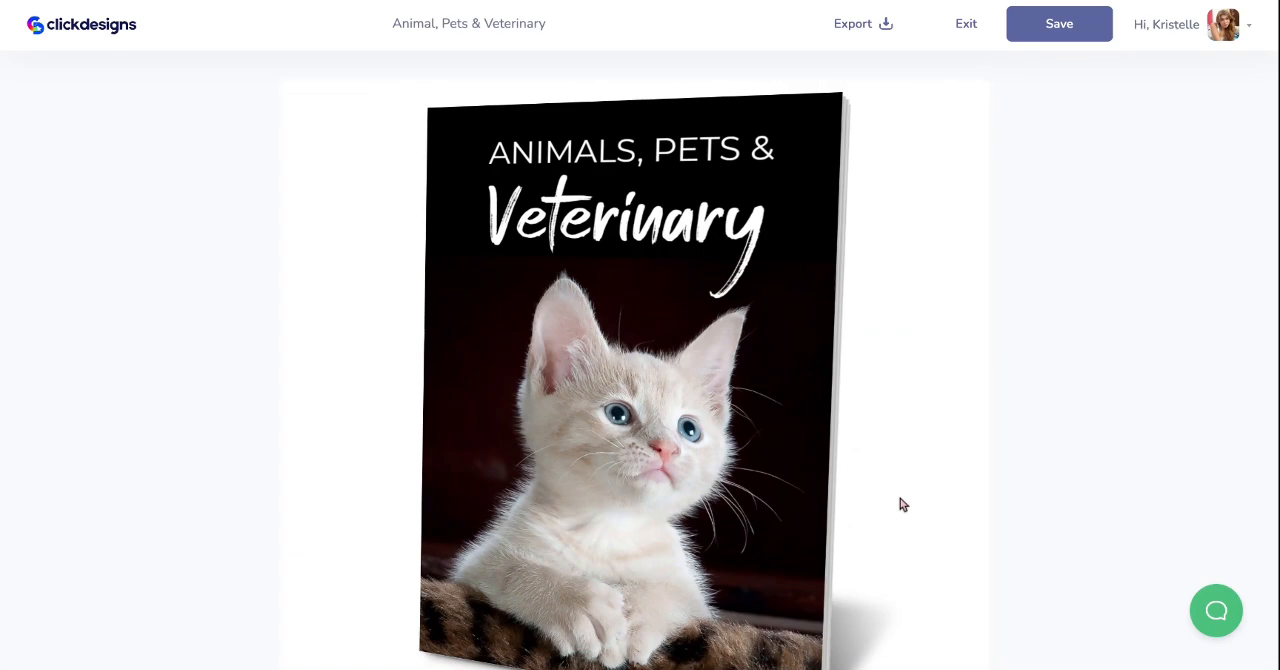
mouse_move(599, 379)
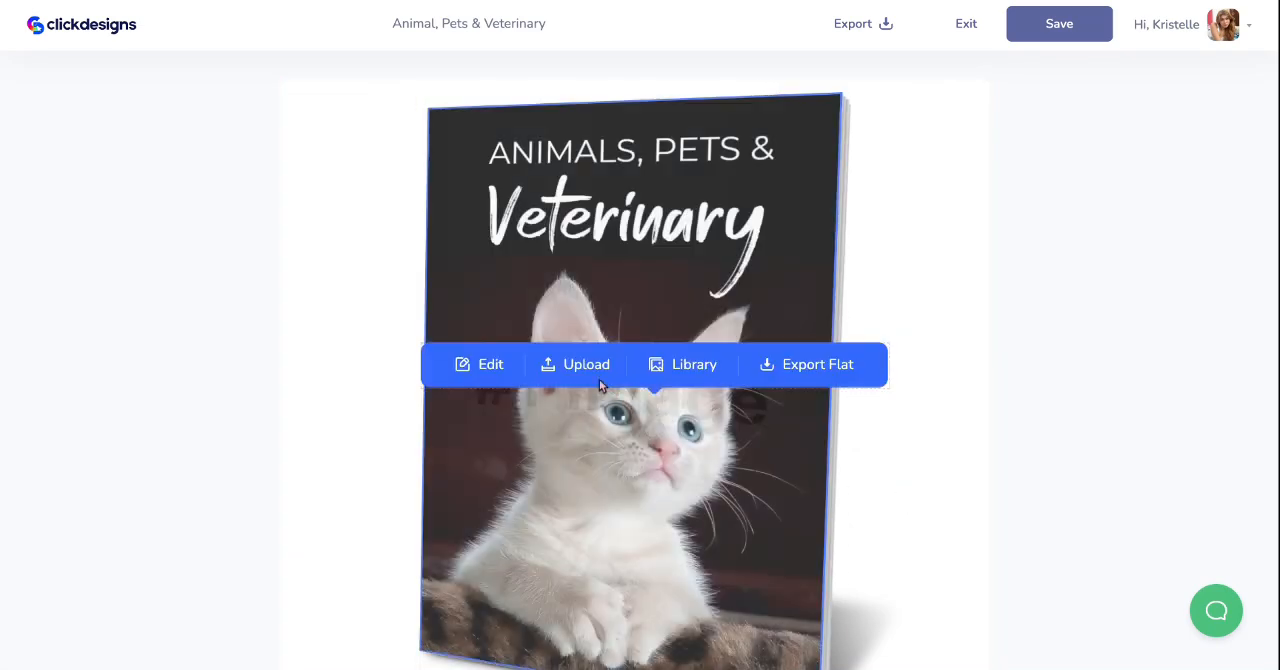
left_click(490, 362)
left_click(597, 74)
left_click(597, 74)
left_click(597, 74)
left_click(597, 74)
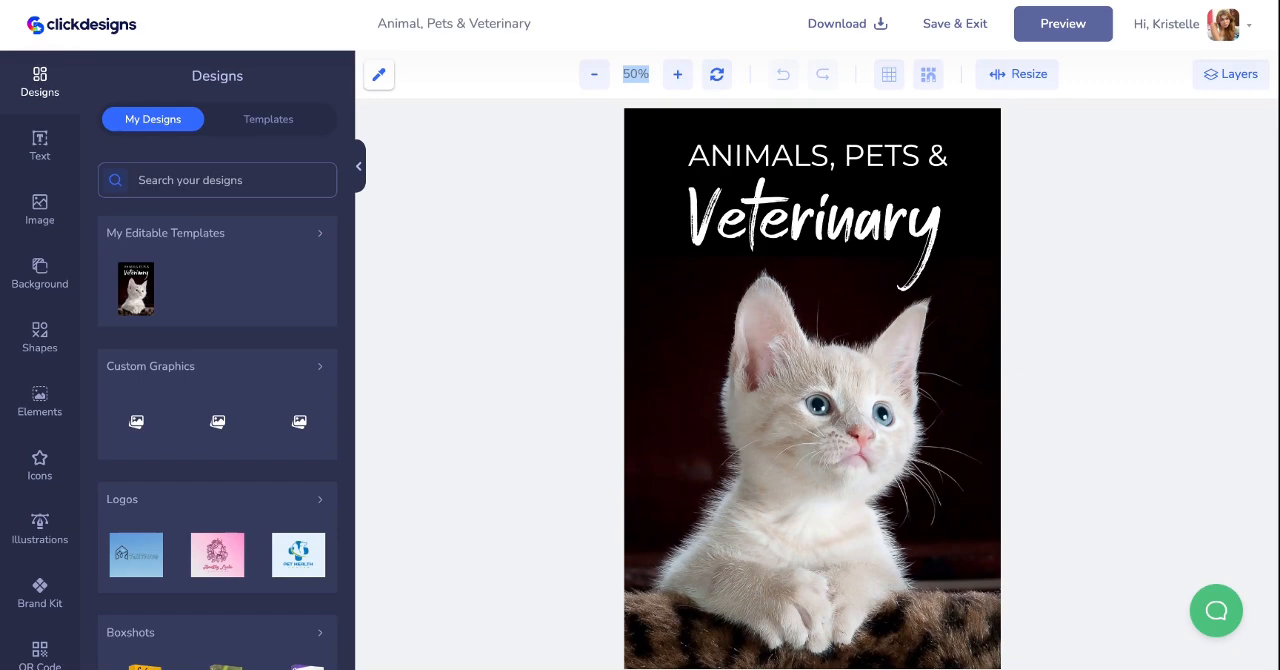
- Delete the kitten photo from the cover, keeping the title text and black background
left_click(40, 145)
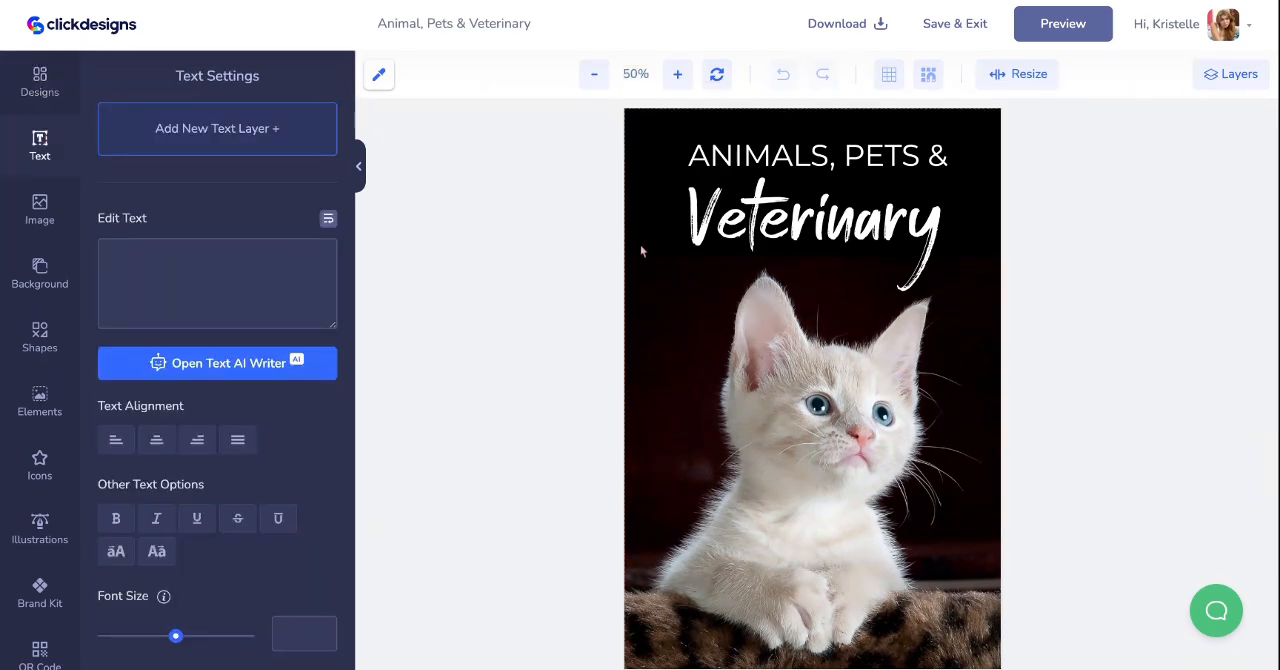
left_click(753, 300)
left_click_drag(767, 353, 740, 368)
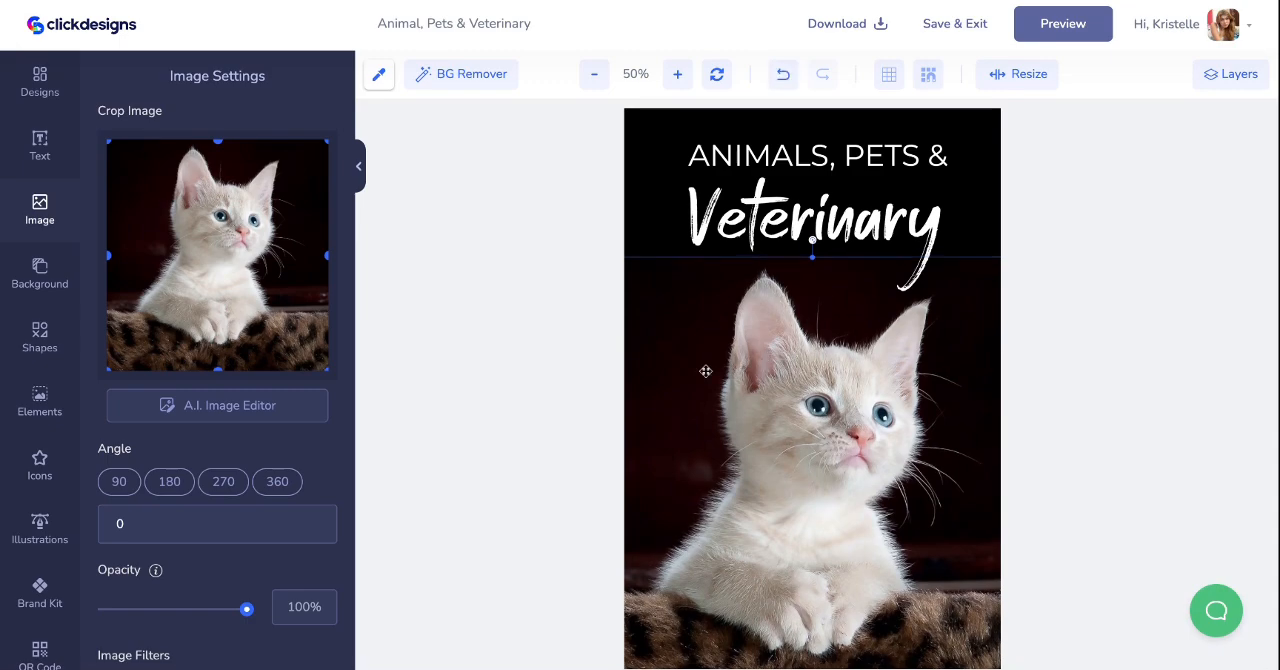
key("Delete")
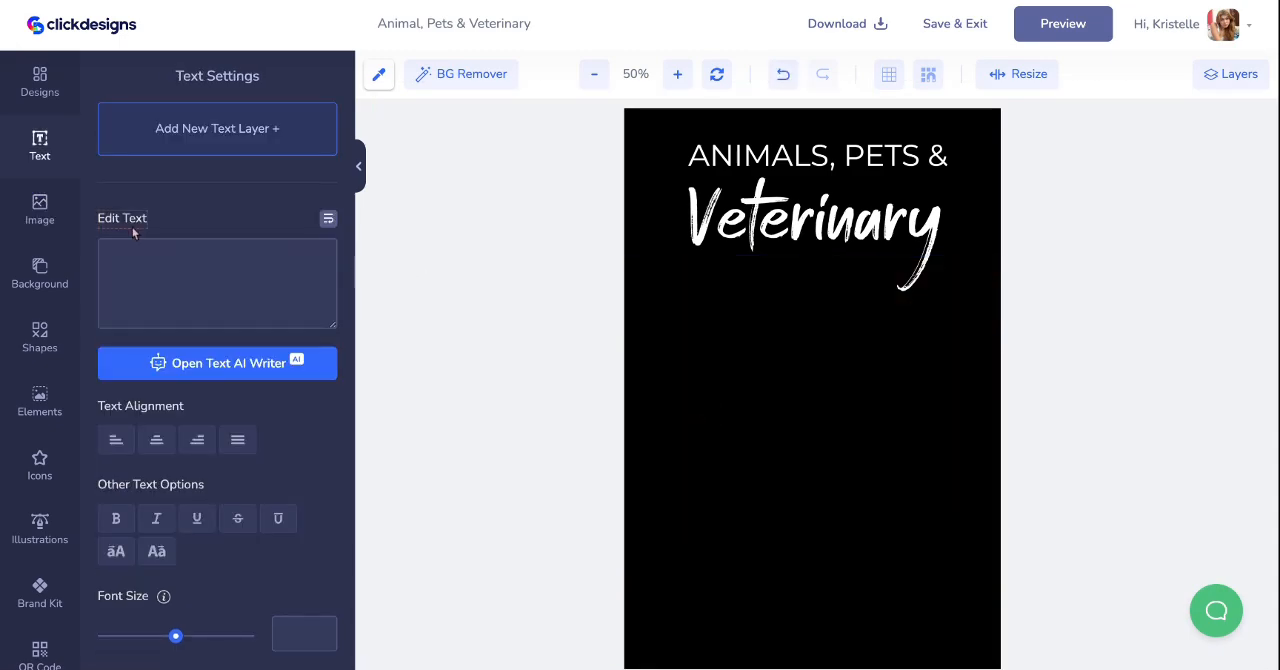
- Search the Pixabay stock images for "dog"
left_click(50, 222)
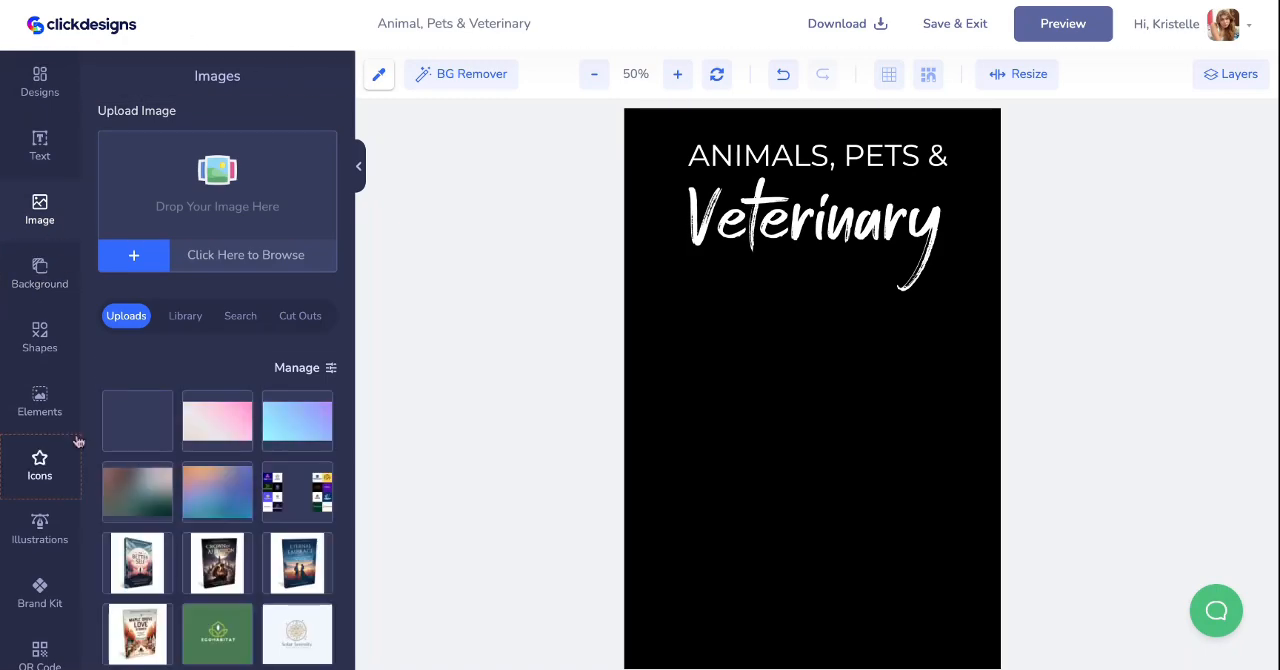
left_click(254, 327)
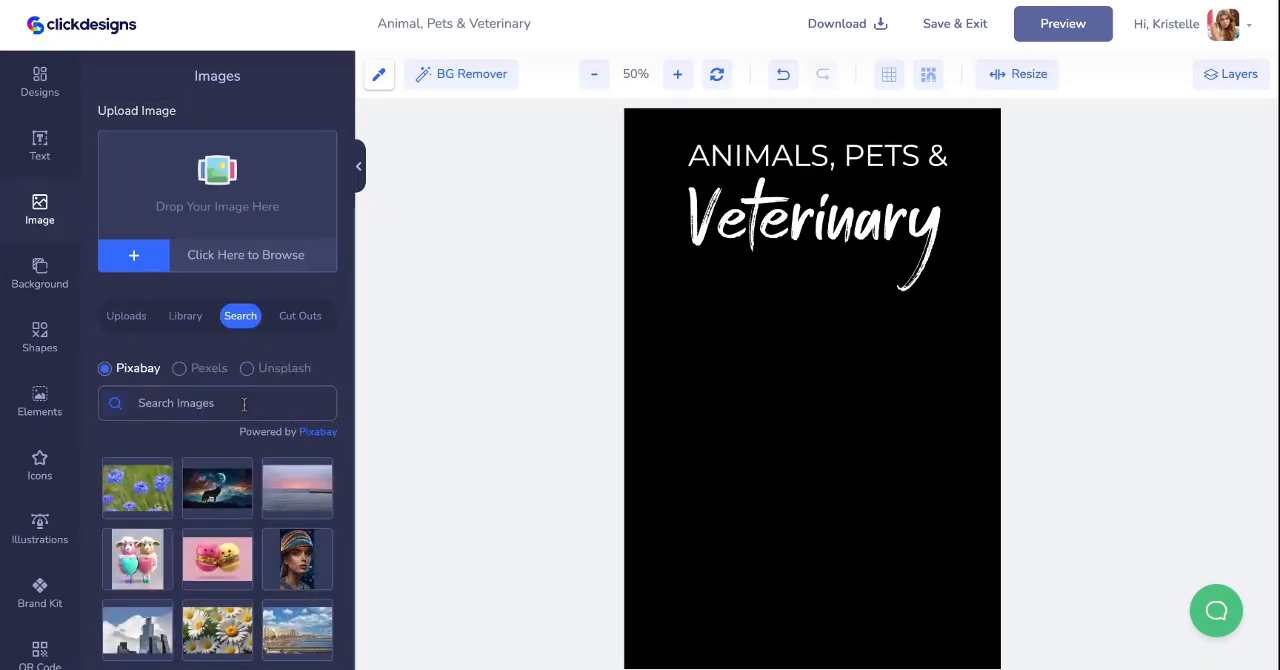
left_click(244, 404)
type("dog")
key("Return")
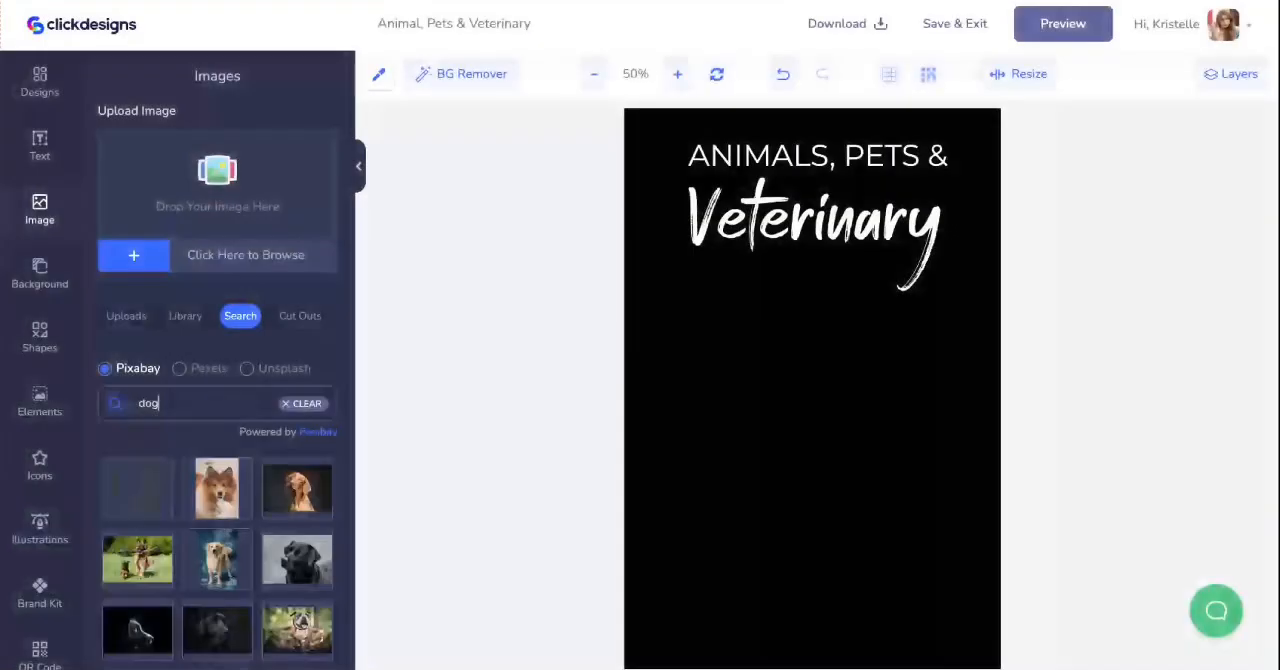
- Load more dog photos and add the Dalmatian portrait to the cover below the title
scroll(240, 538, "down", 2)
scroll(218, 400, "down", 3)
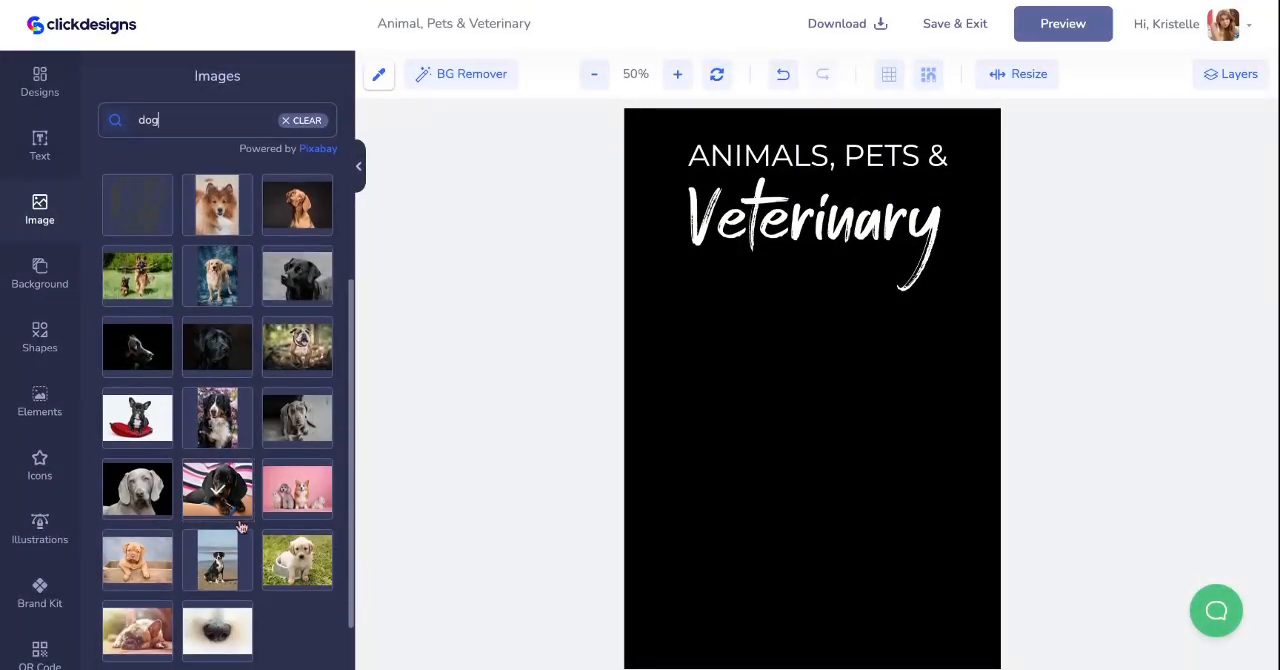
left_click(217, 620)
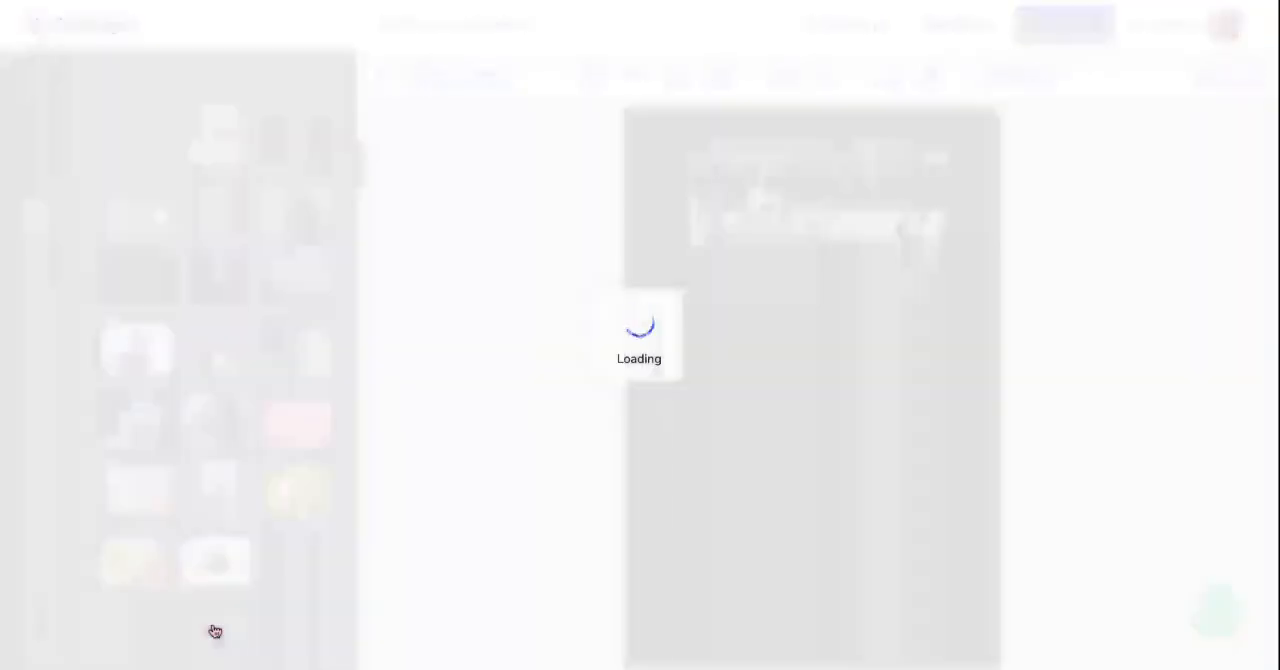
scroll(217, 400, "down", 6)
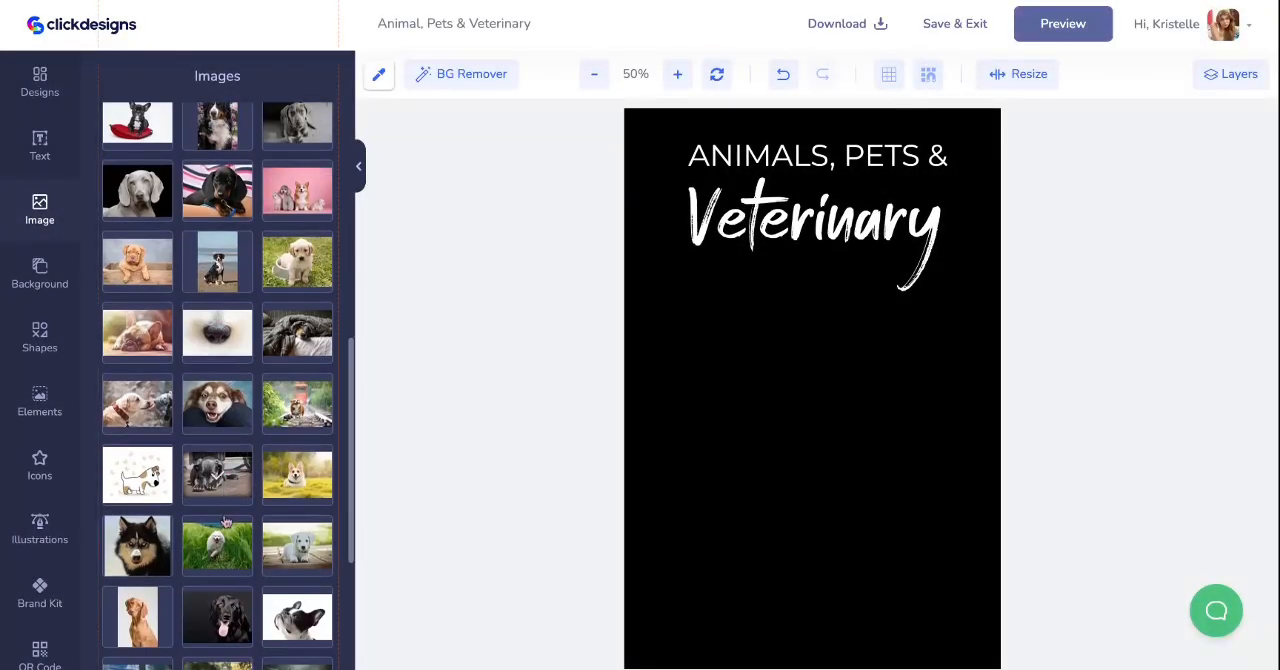
scroll(217, 400, "down", 2)
left_click(214, 618)
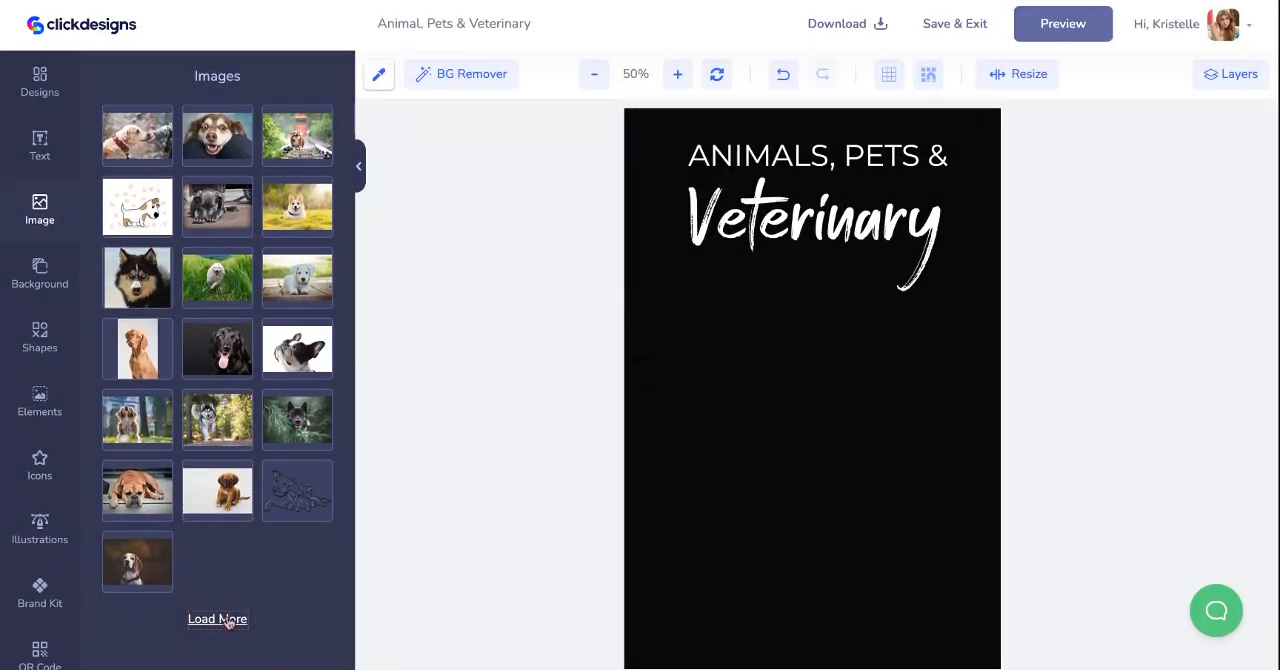
scroll(202, 415, "down", 7)
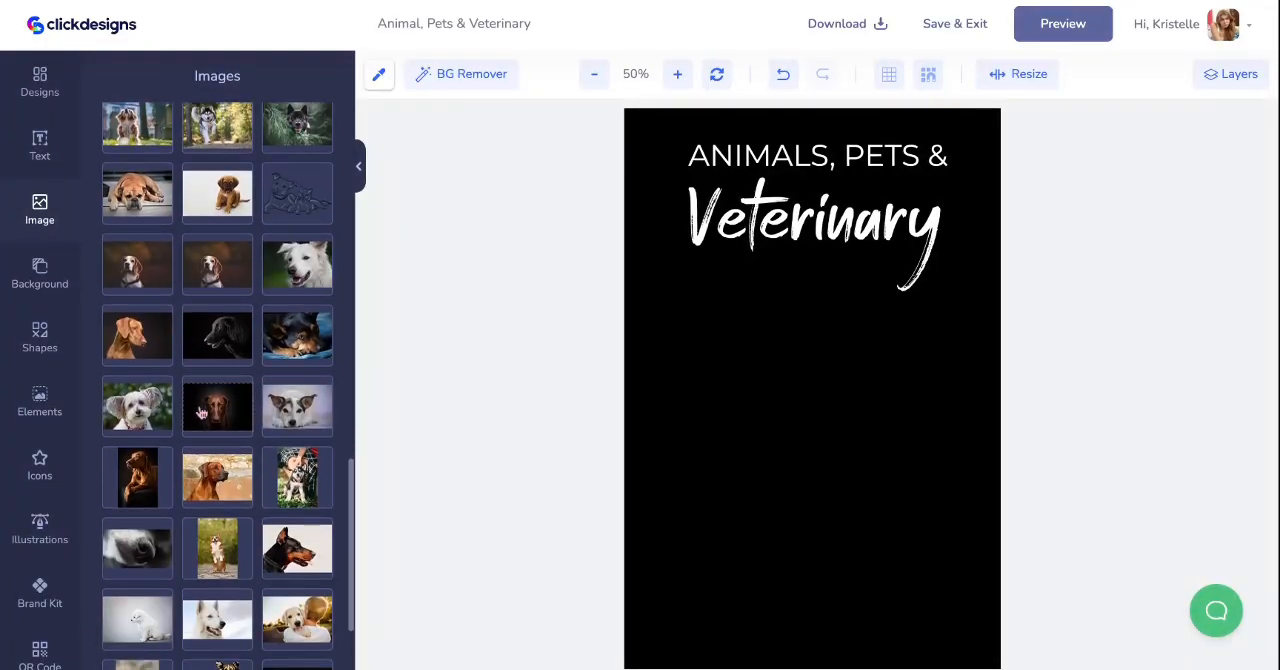
left_click(217, 619)
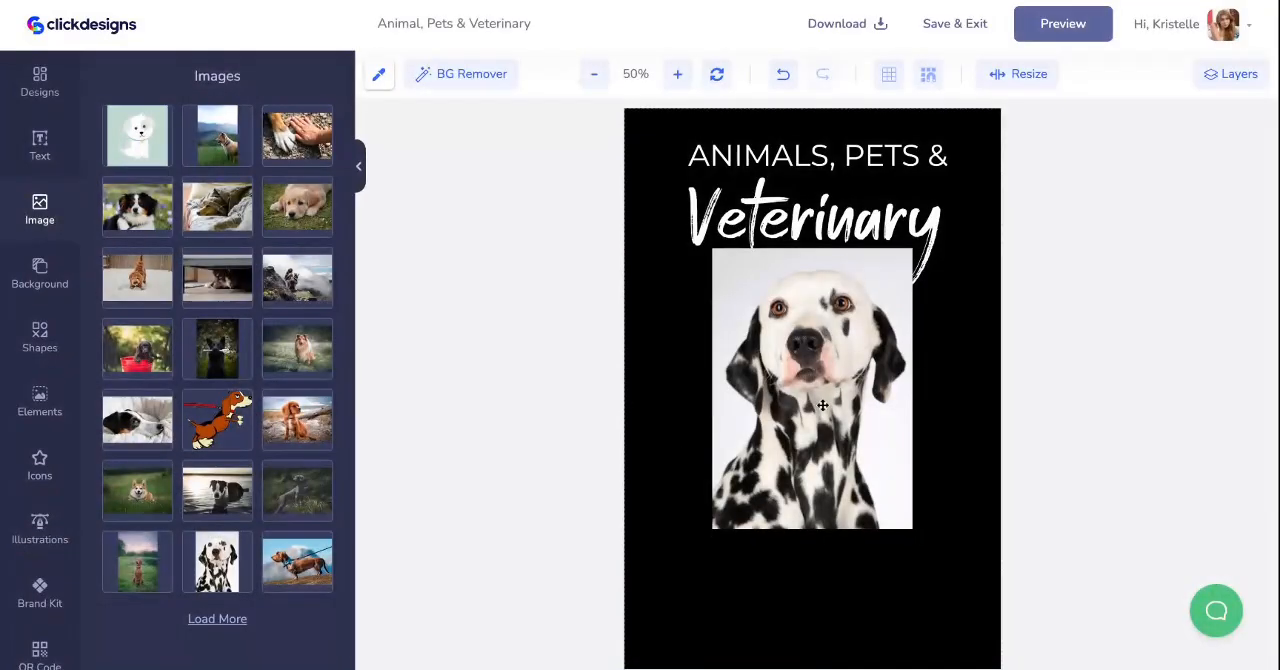
left_click(806, 385)
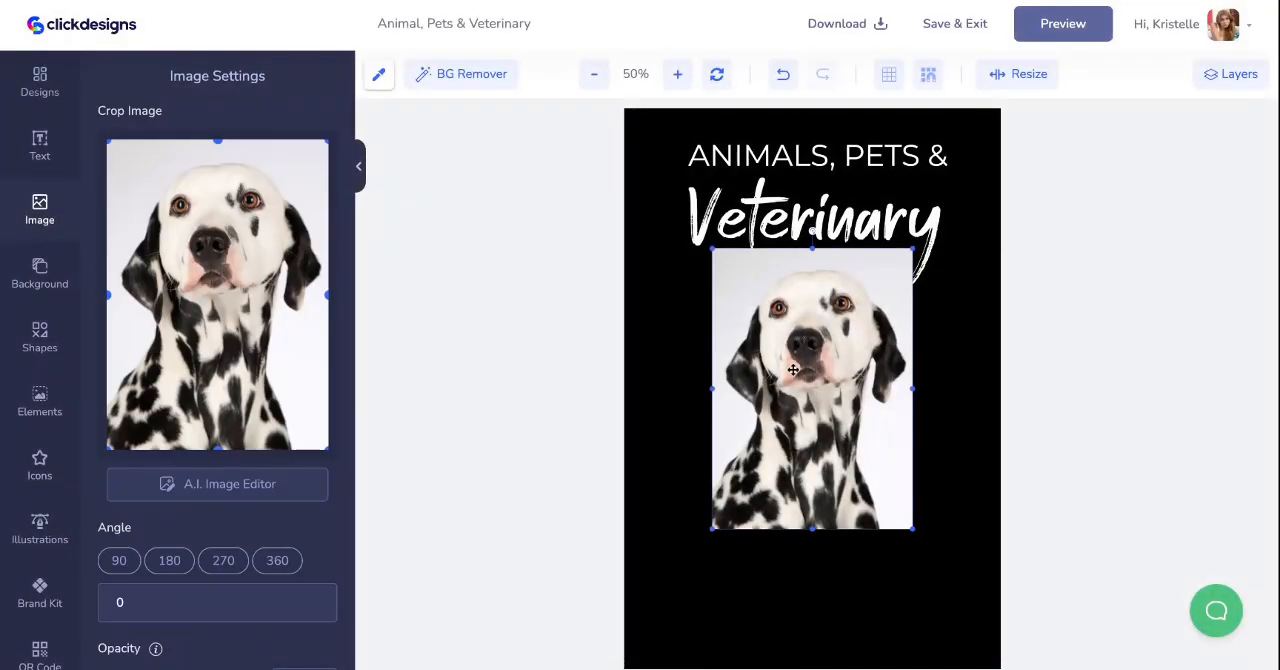
- Remove the white background from the Dalmatian photo on the cover
left_click(40, 272)
left_click(40, 210)
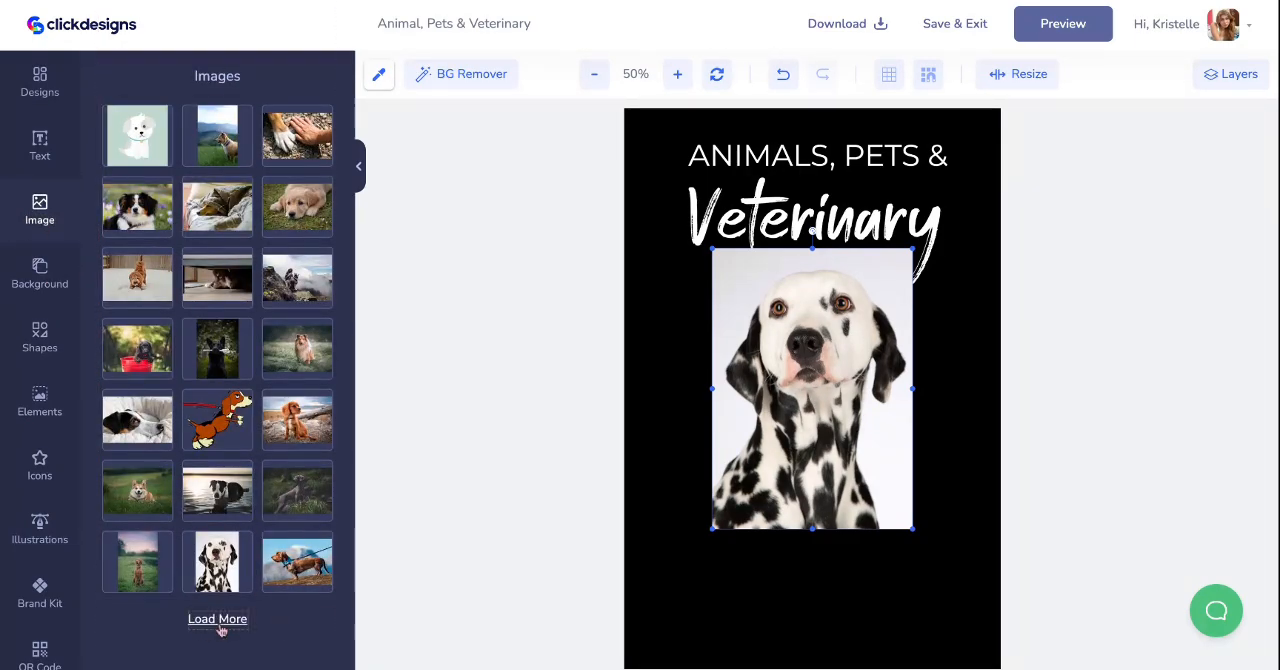
left_click(847, 460)
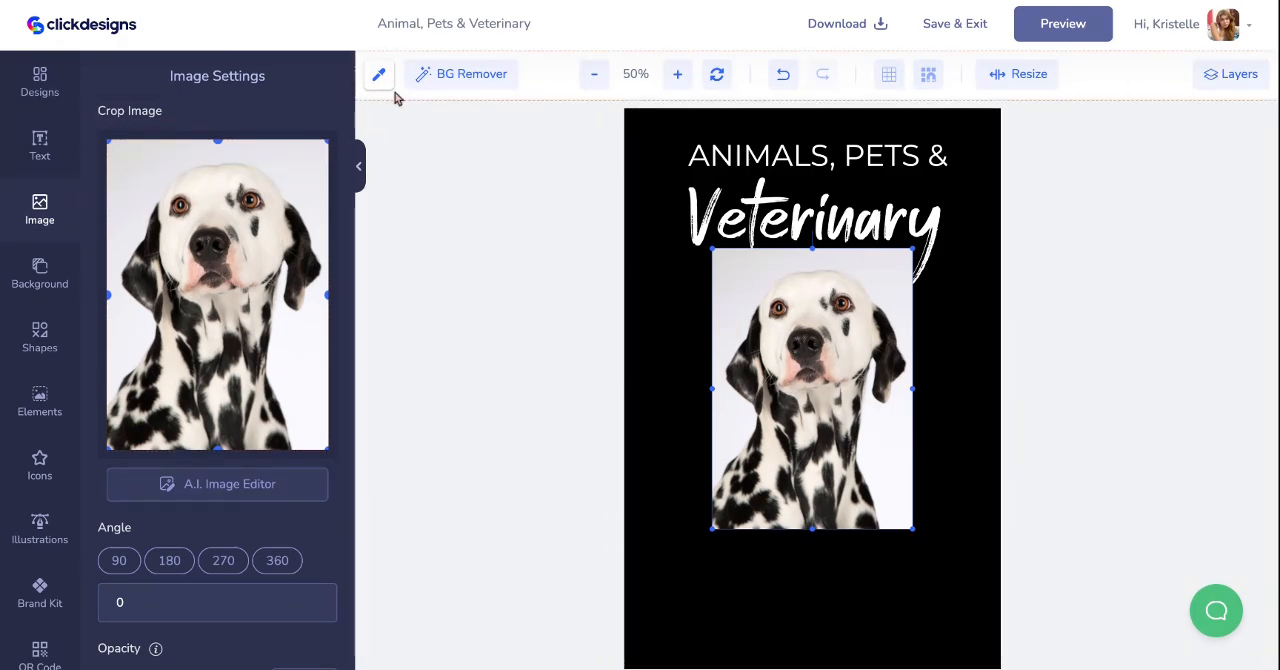
left_click(423, 78)
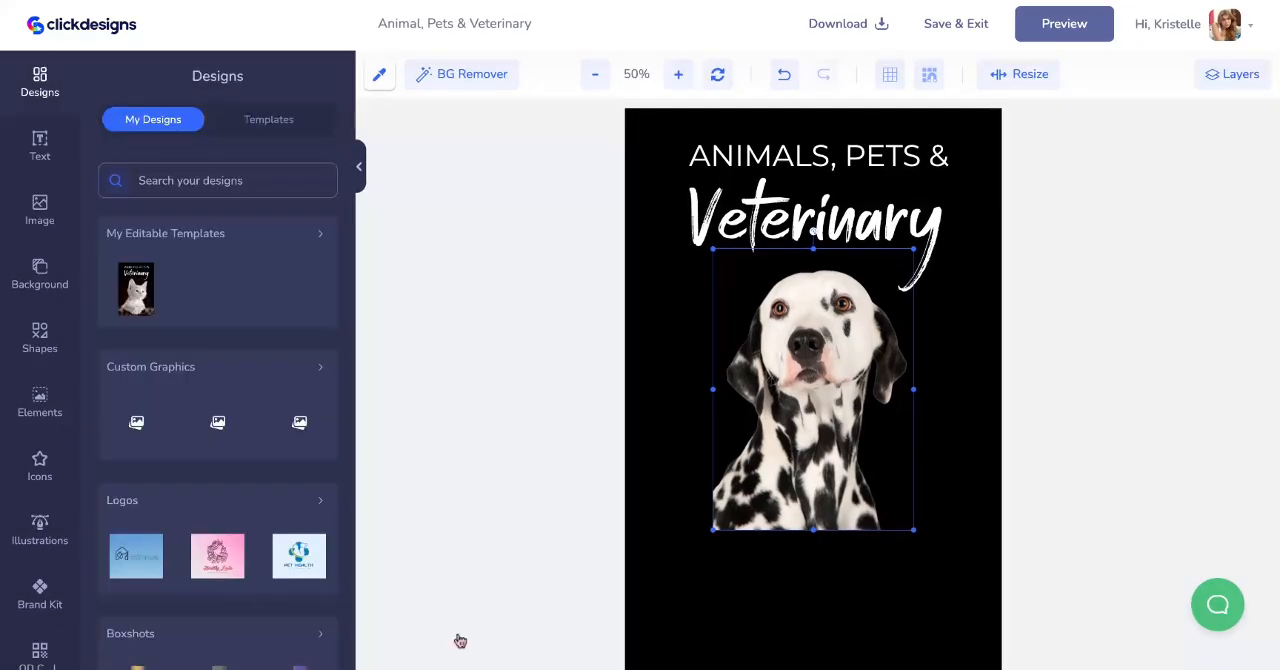
- Move the Dalmatian cutout to the cover's lower edge and enlarge it to nearly the full cover width below the title
left_click_drag(809, 343, 700, 463)
scroll(768, 411, "down", 1)
scroll(700, 463, "up", 1)
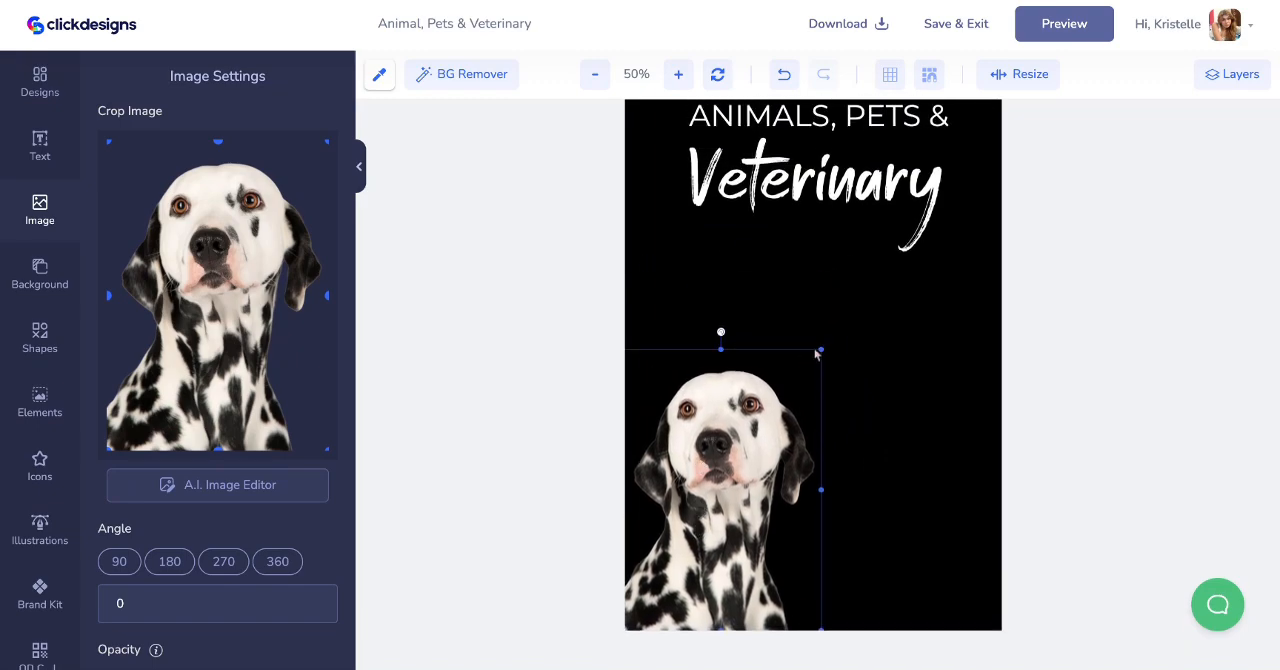
left_click_drag(821, 351, 1004, 242)
left_click(794, 377)
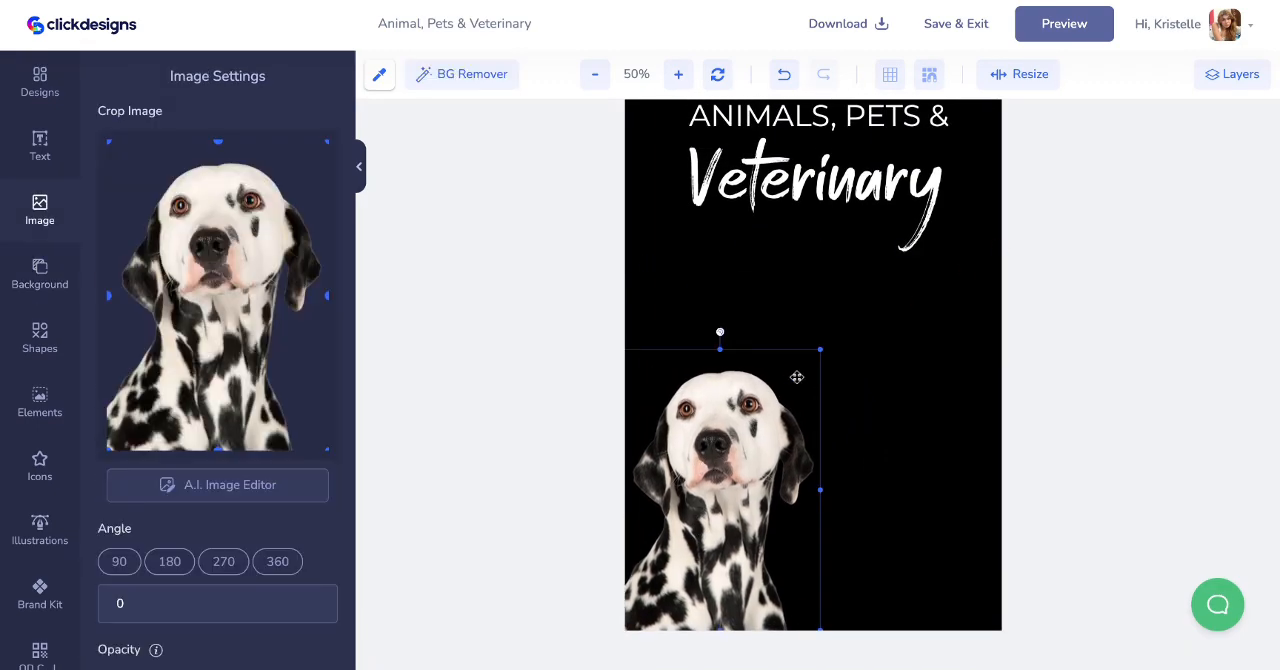
left_click(819, 357)
left_click(819, 357)
left_click_drag(955, 263, 985, 245)
left_click_drag(811, 291, 845, 305)
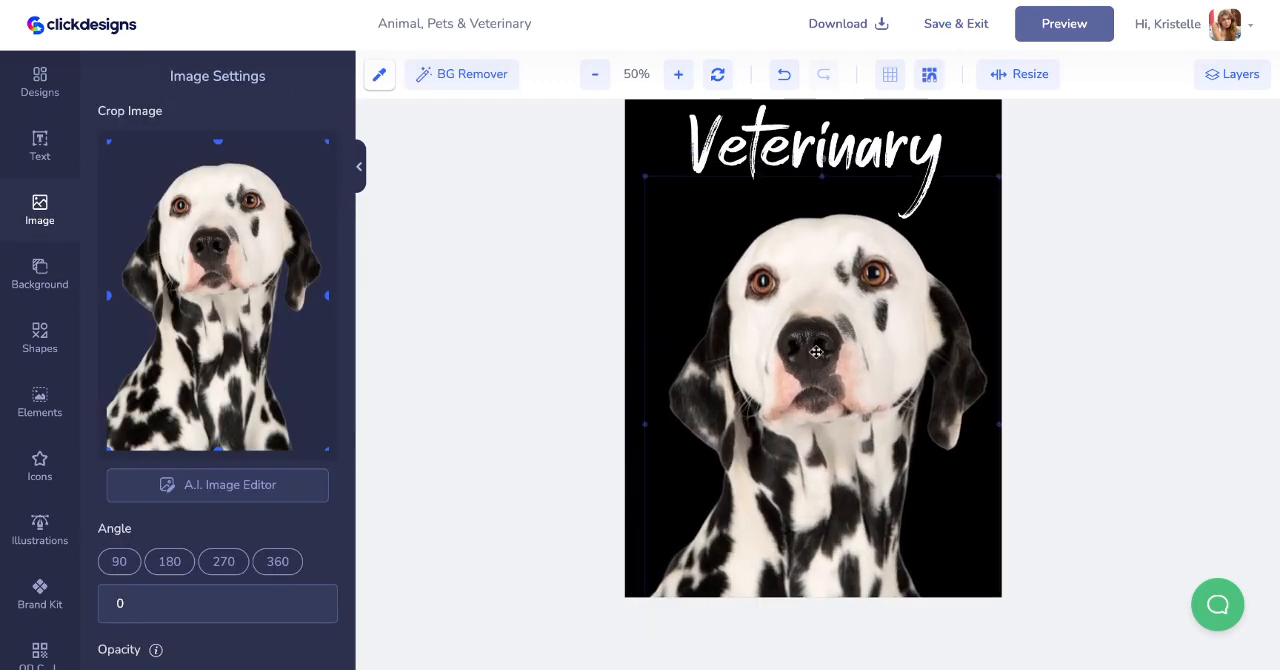
scroll(814, 351, "up", 1)
left_click_drag(862, 406, 802, 411)
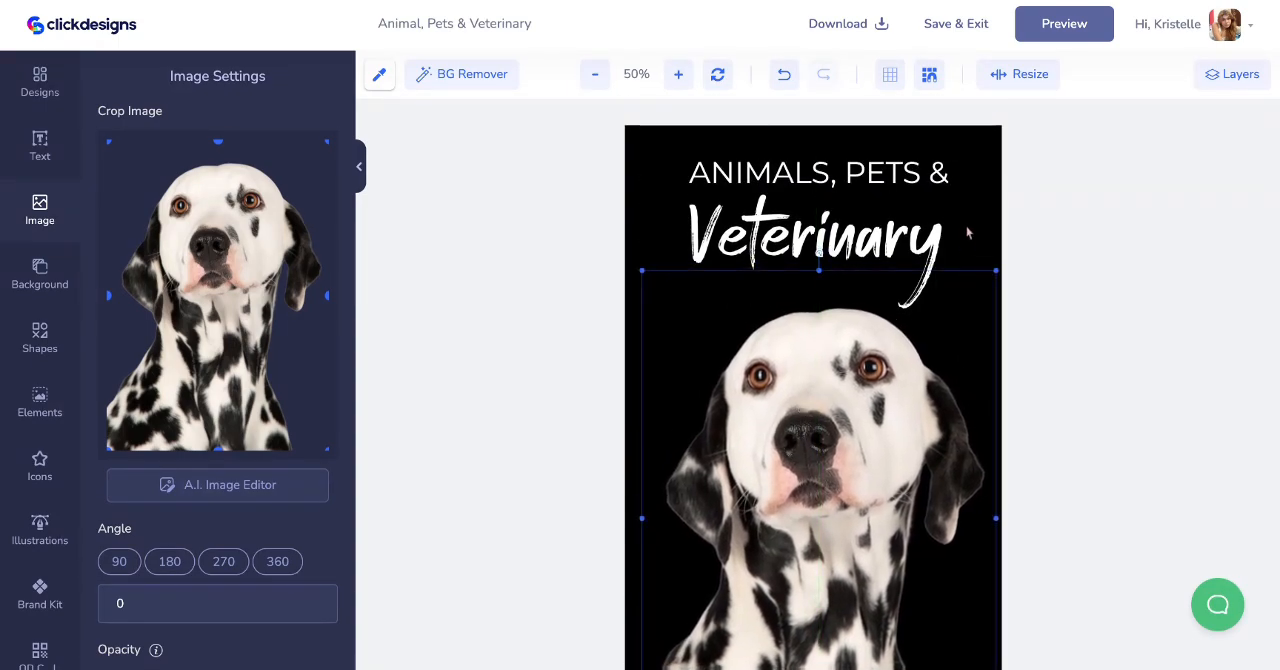
- Change the font of the "Veterinary" title to Birds Of Paradise from the brand kit fonts
left_click(977, 218)
left_click(878, 216)
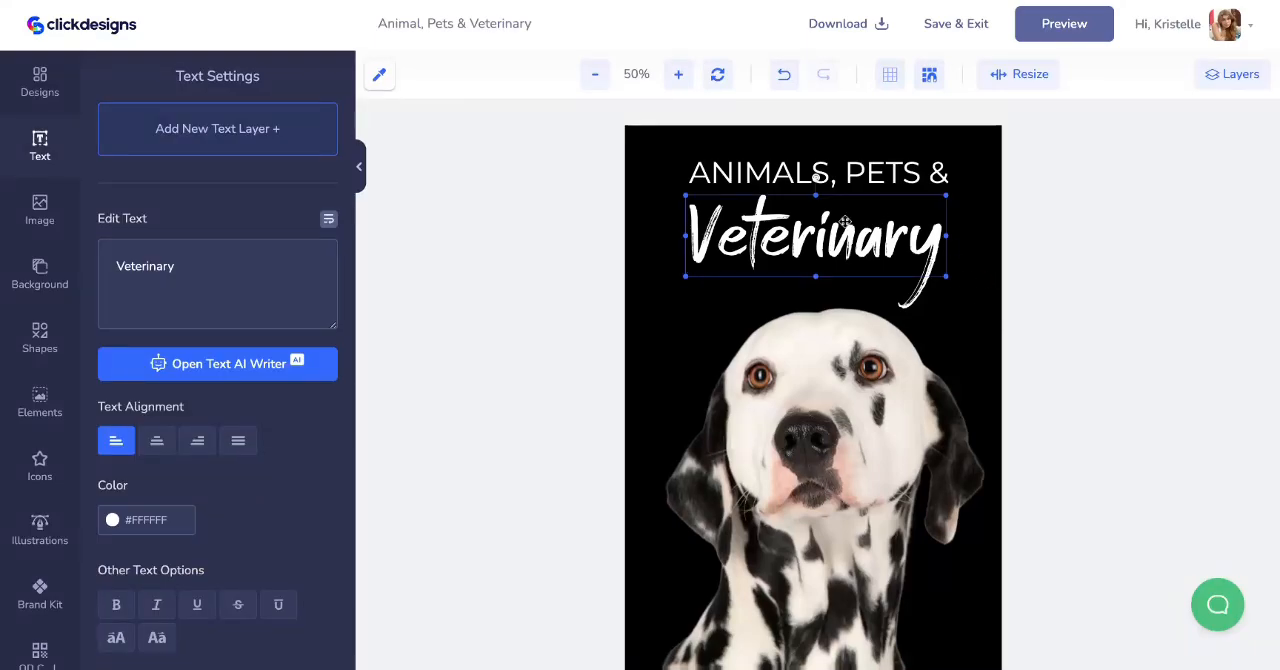
scroll(40, 410, "down", 1)
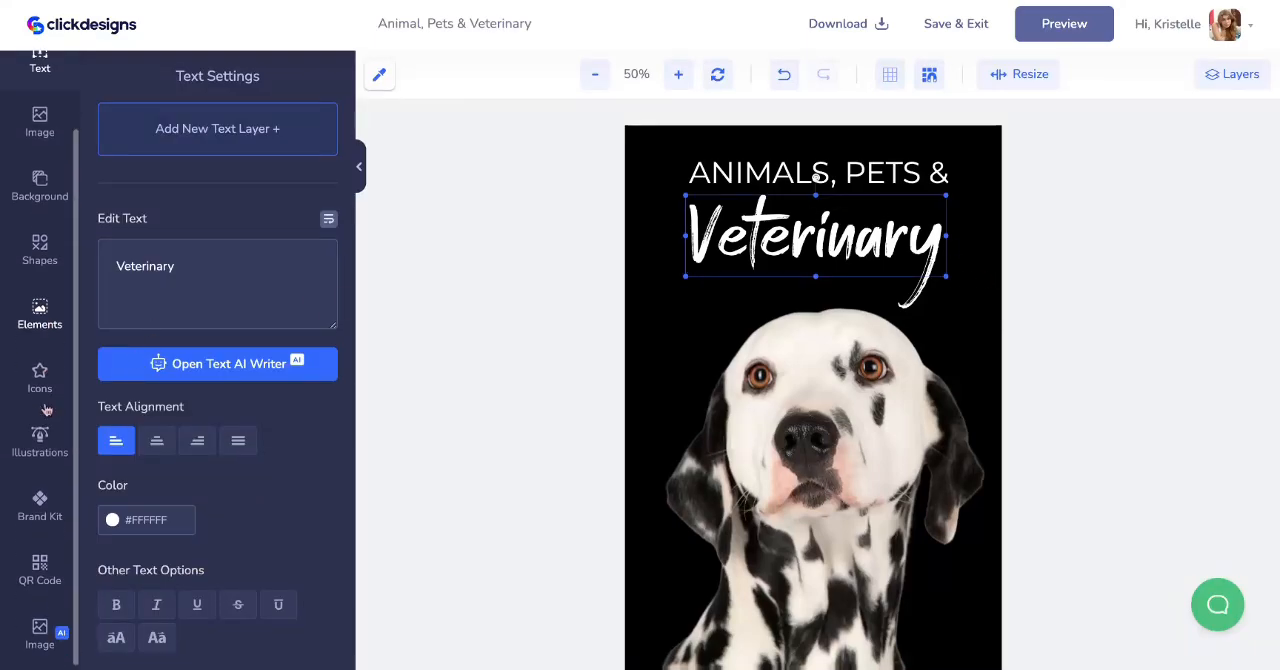
left_click(49, 484)
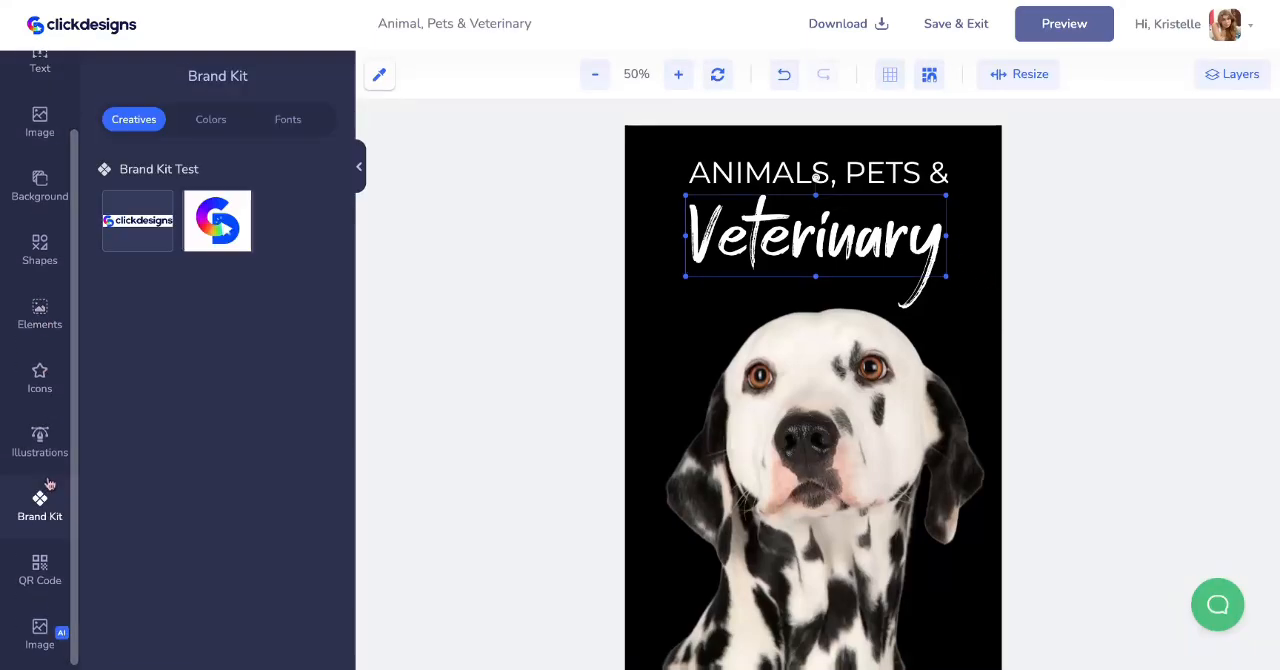
left_click(283, 119)
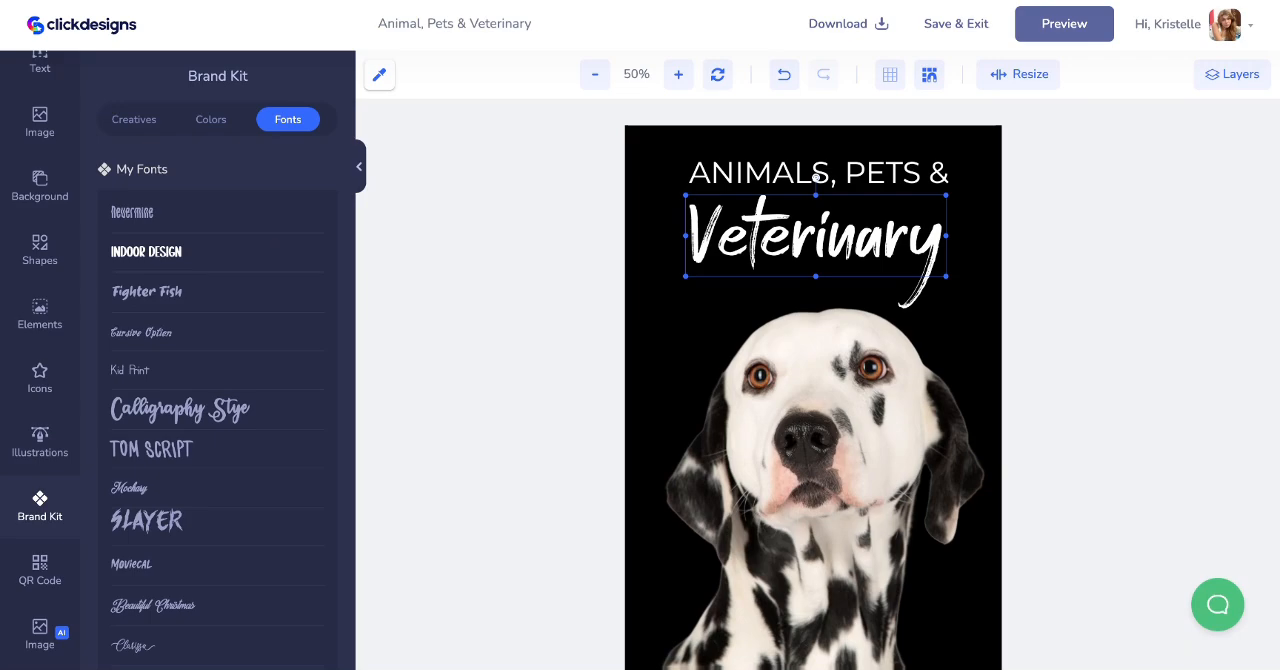
scroll(150, 251, "down", 2)
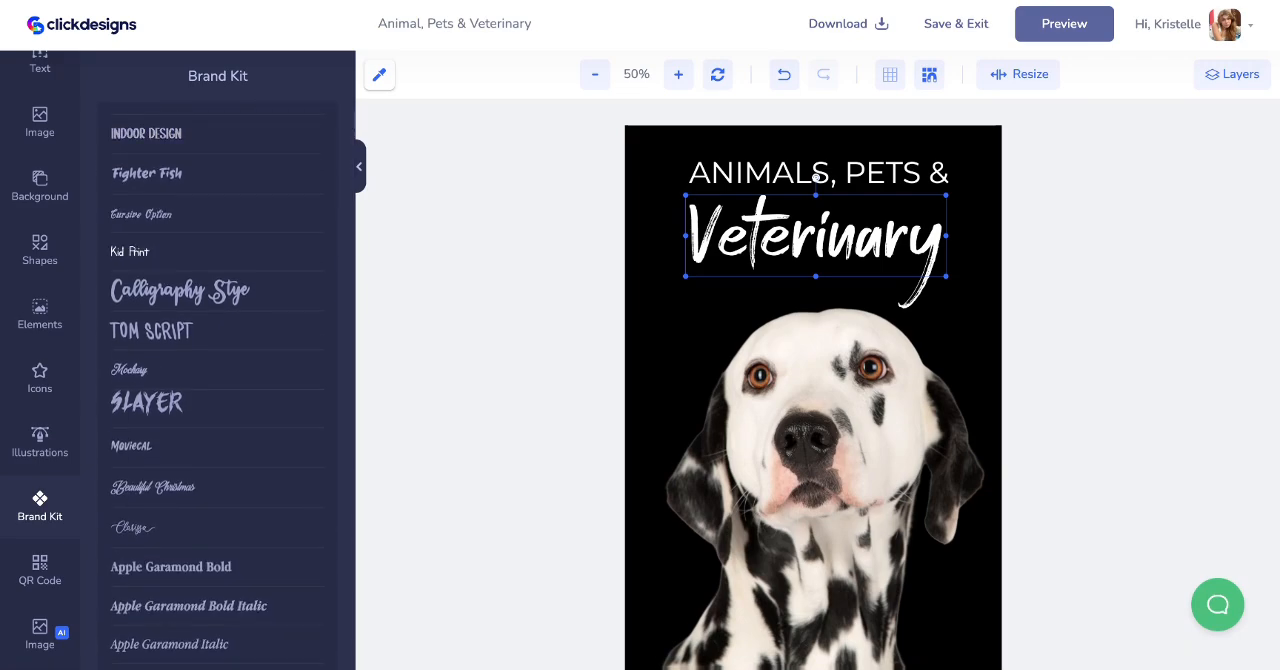
scroll(255, 416, "down", 10)
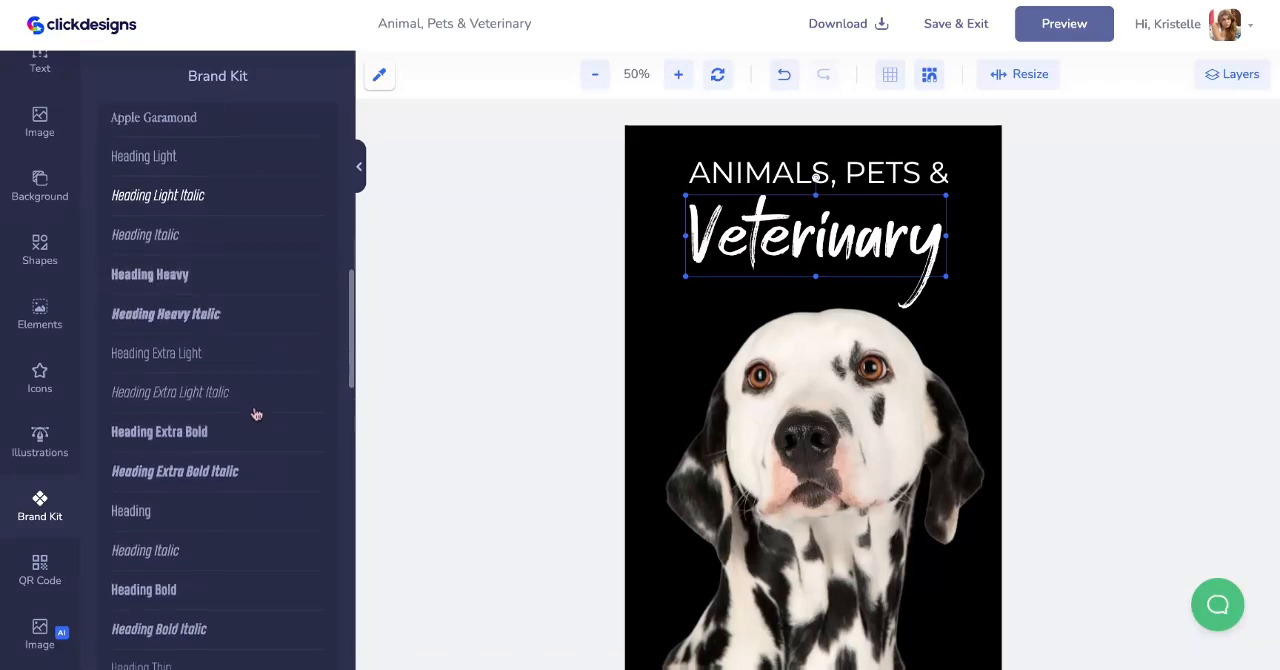
scroll(255, 414, "down", 15)
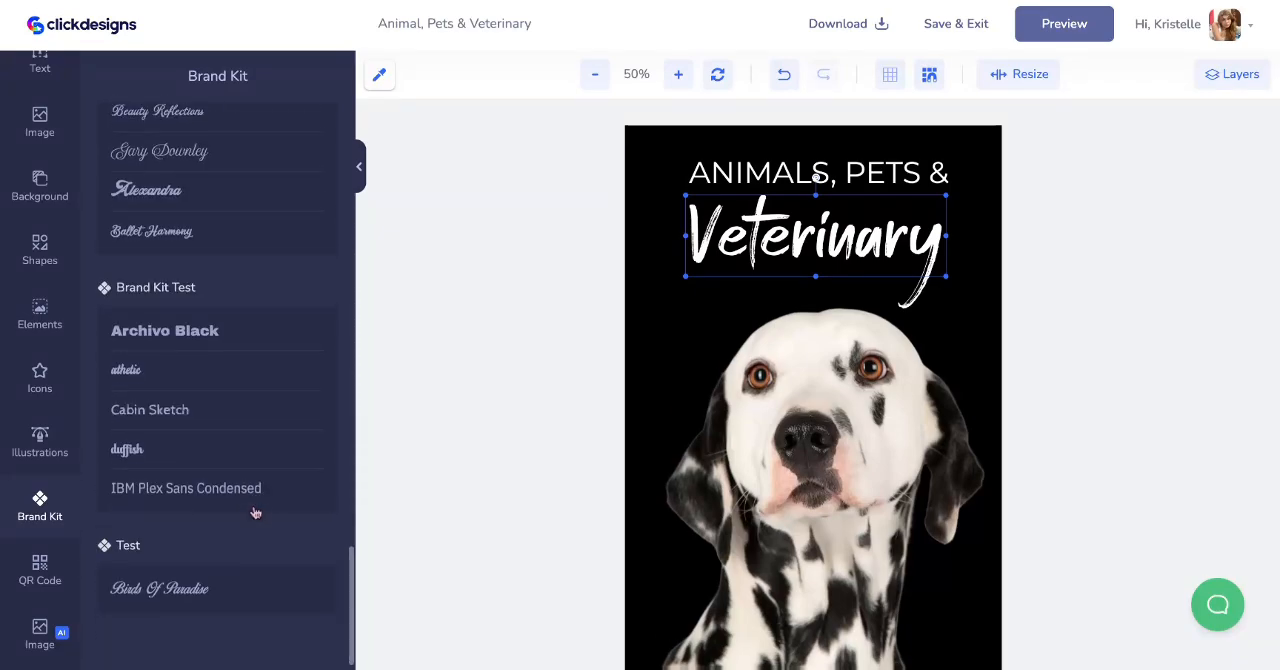
left_click(177, 610)
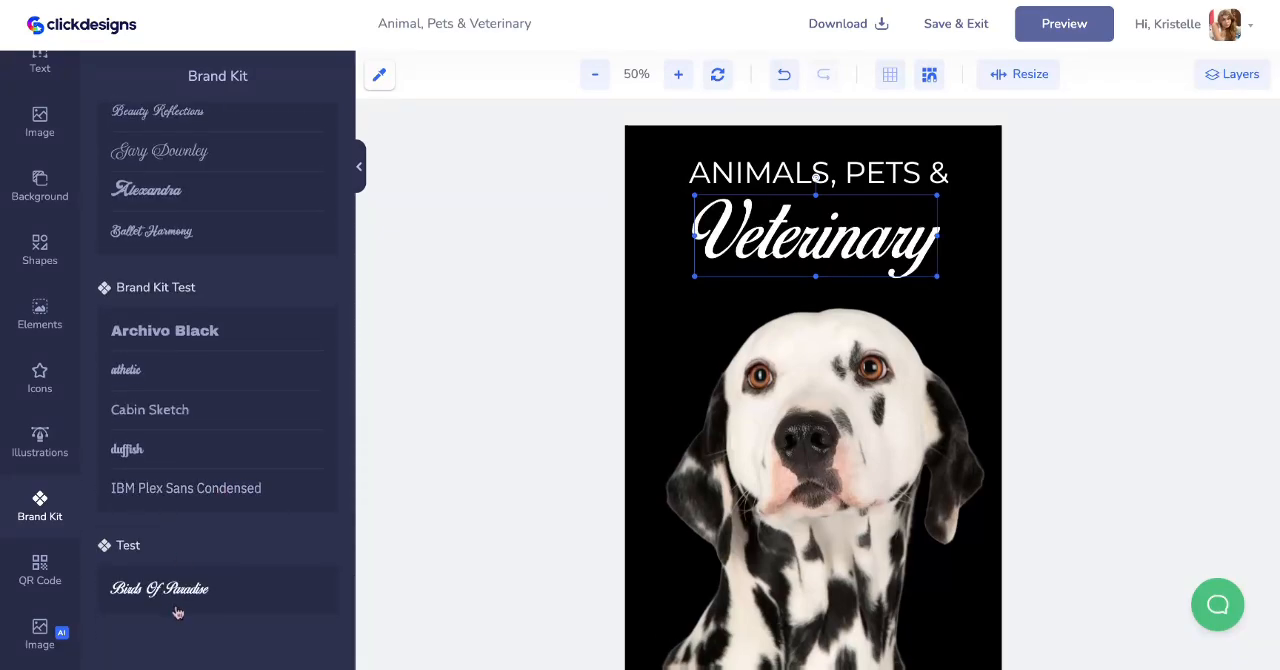
- Enlarge the "Veterinary" title slightly and give it a very dark red shadow
left_click(975, 332)
left_click(876, 268)
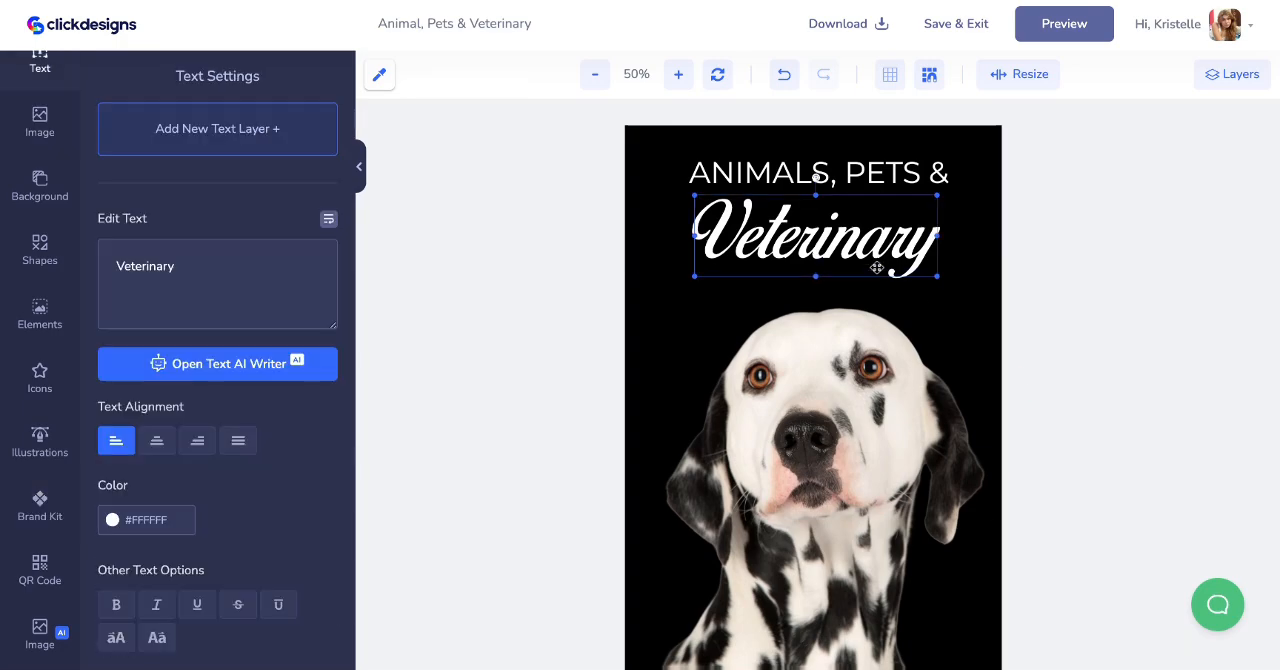
left_click_drag(940, 281, 983, 291)
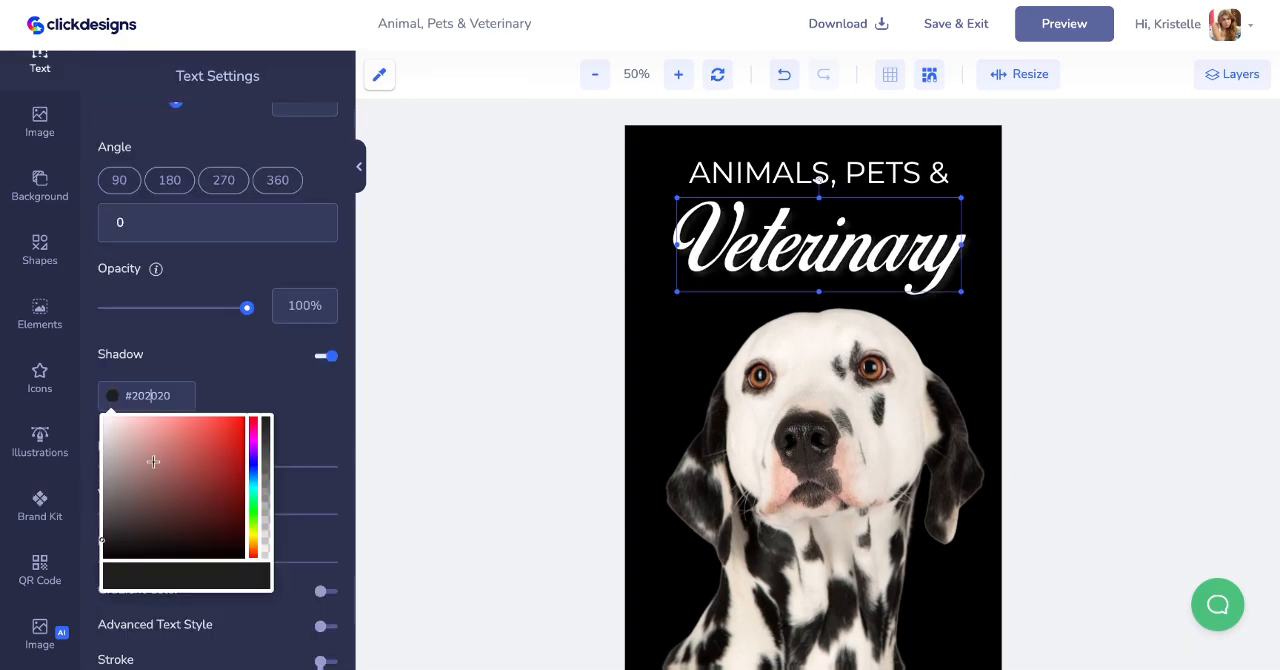
left_click_drag(169, 431, 232, 531)
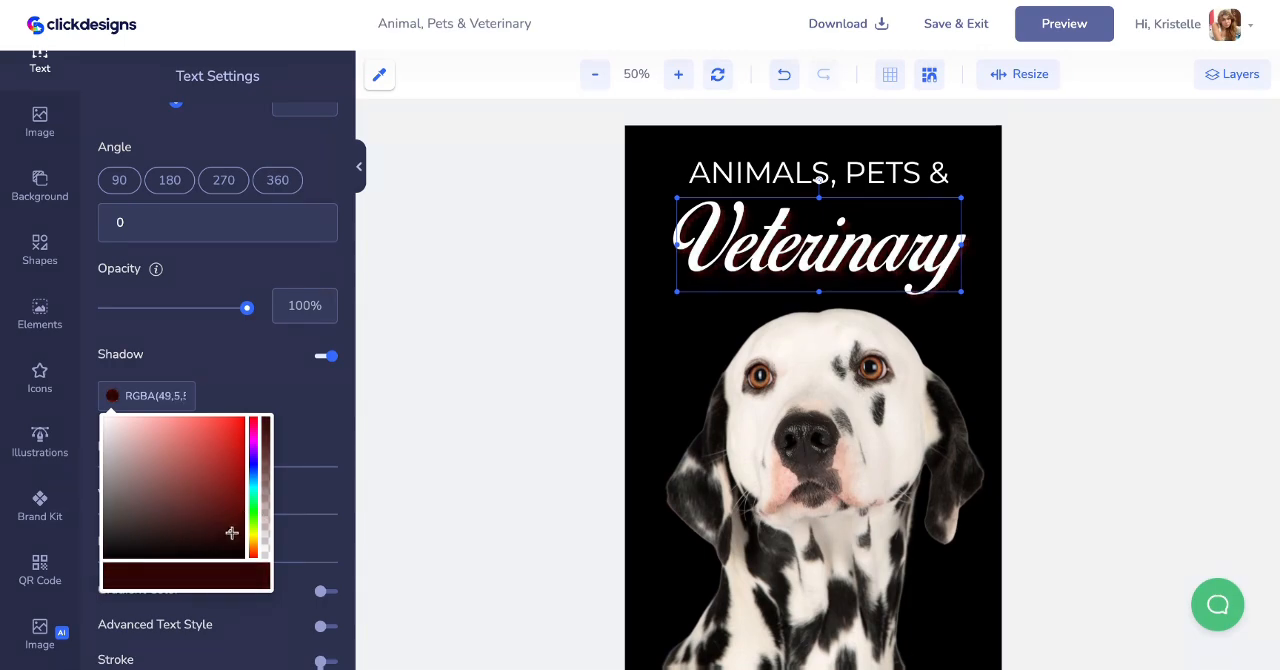
- Shrink the Dalmatian image slightly and place it against the cover's left and lower edges
left_click(650, 412)
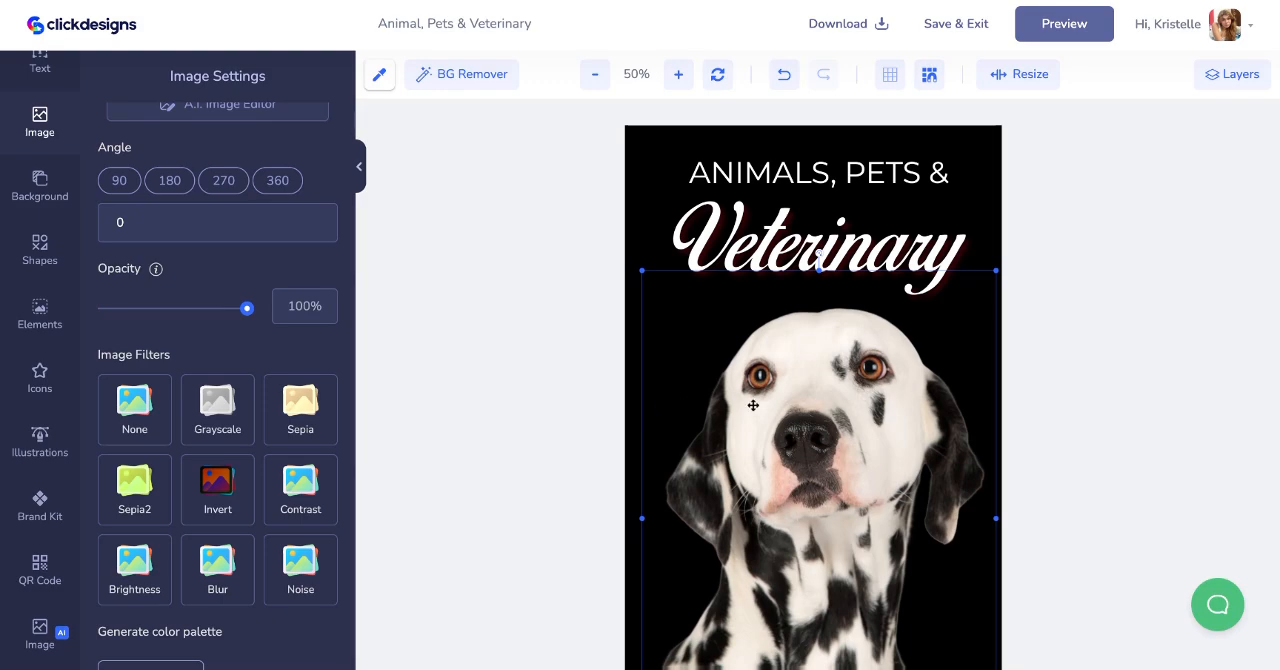
scroll(753, 405, "down", 3)
scroll(752, 403, "up", 2)
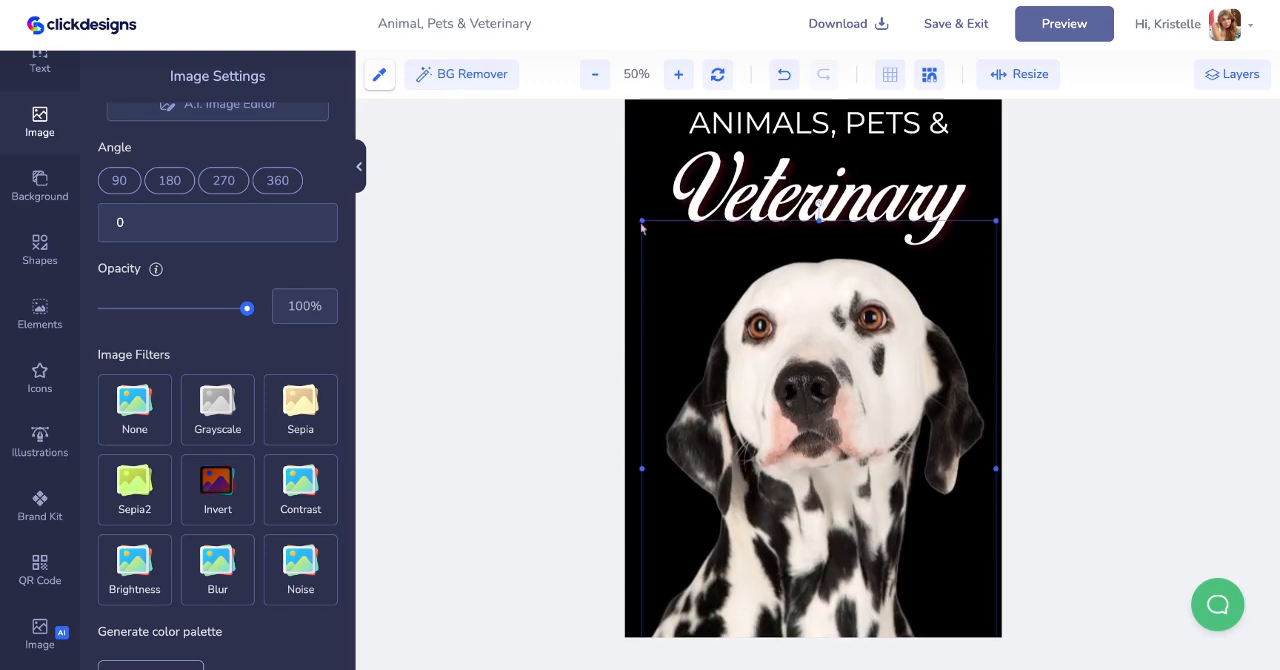
left_click_drag(640, 221, 659, 245)
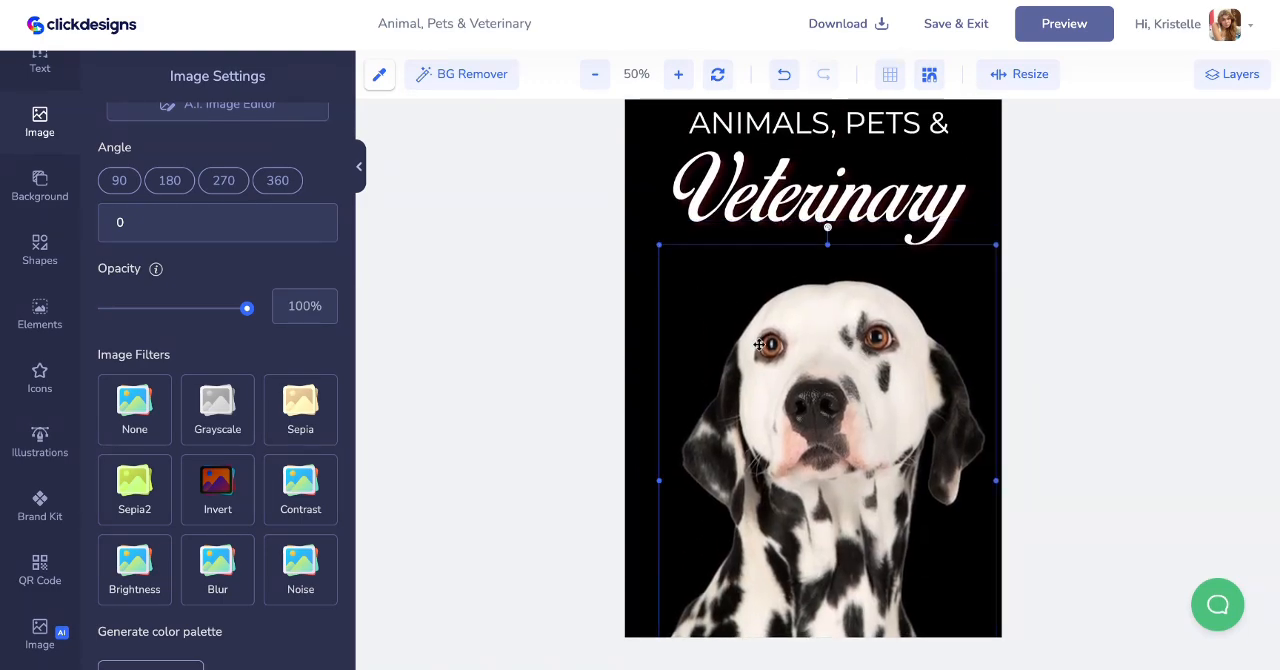
left_click_drag(761, 346, 725, 320)
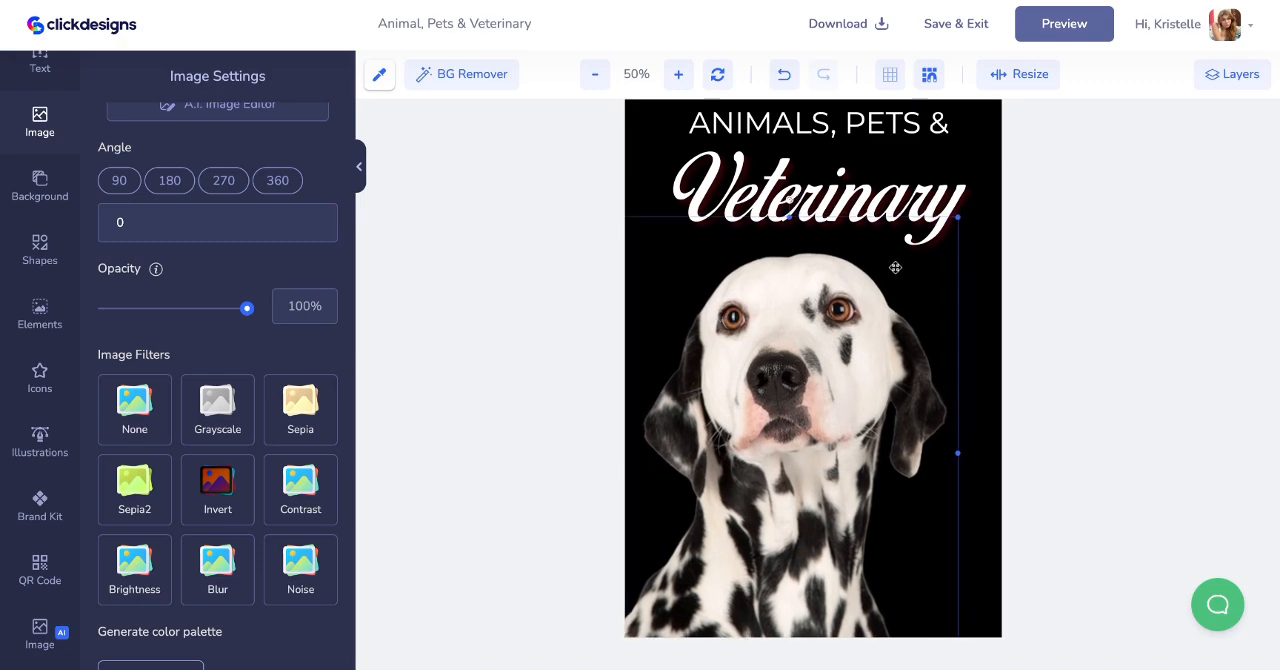
scroll(958, 222, "up", 1)
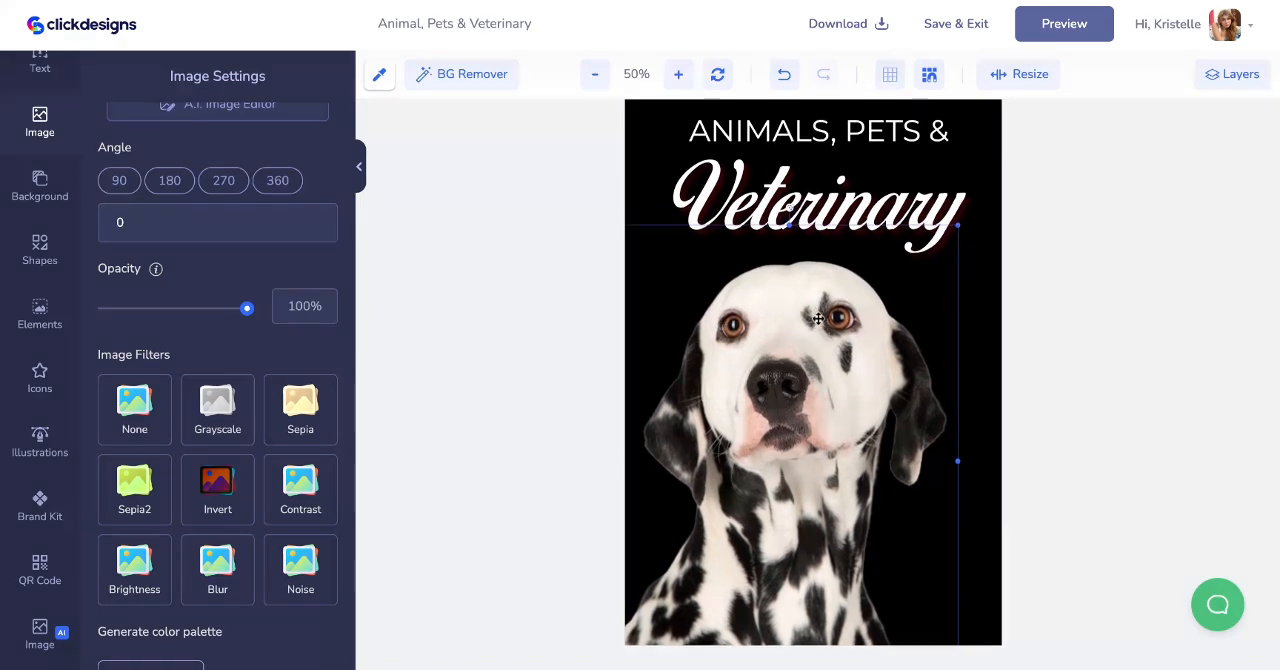
- Change the font of the "ANIMALS, PETS &" line to madelin round
left_click(983, 189)
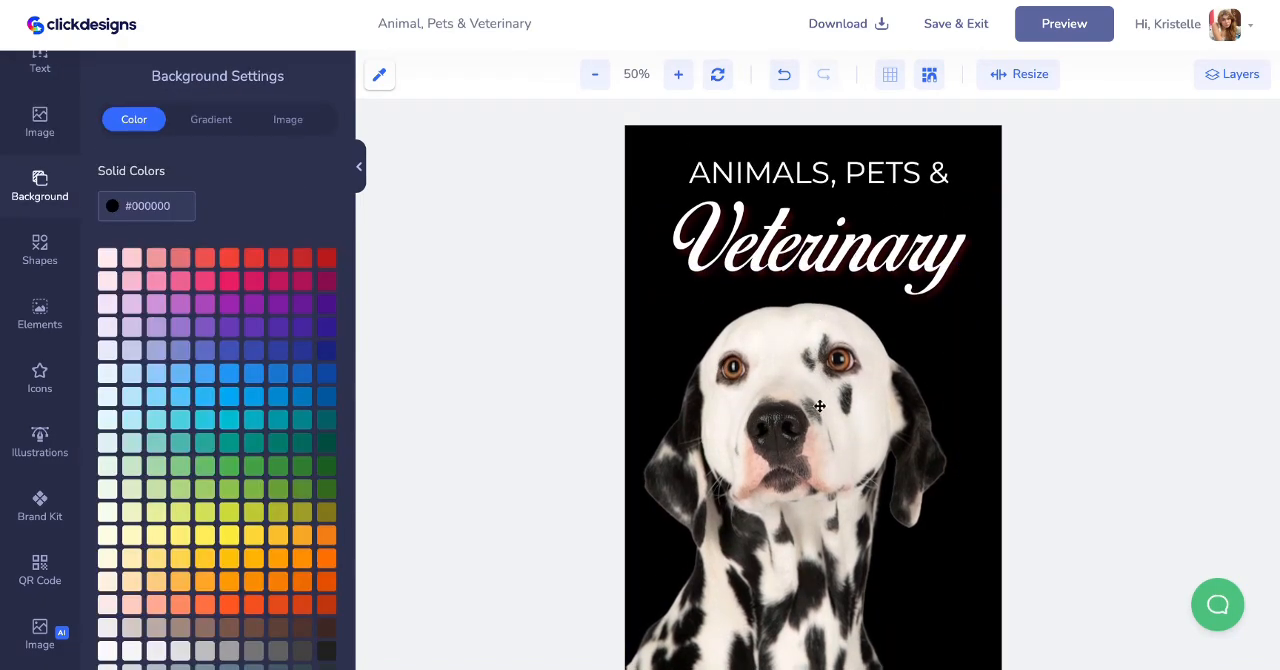
left_click(828, 180)
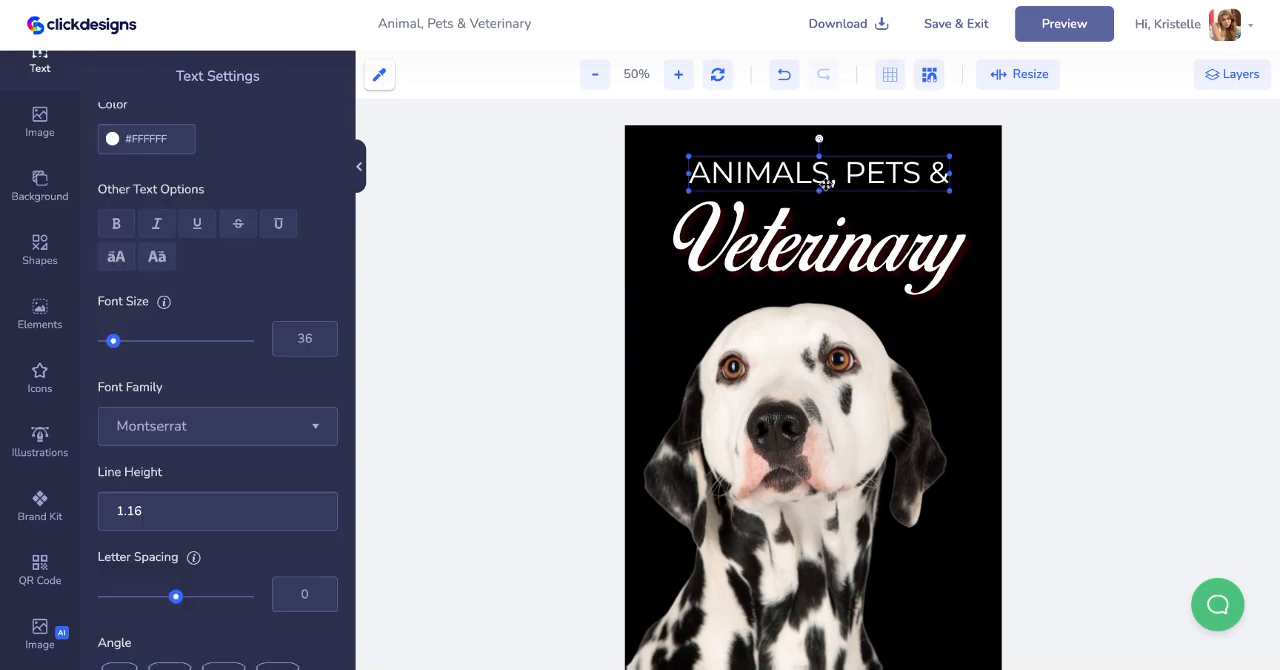
scroll(155, 356, "down", 1)
scroll(155, 356, "down", 5)
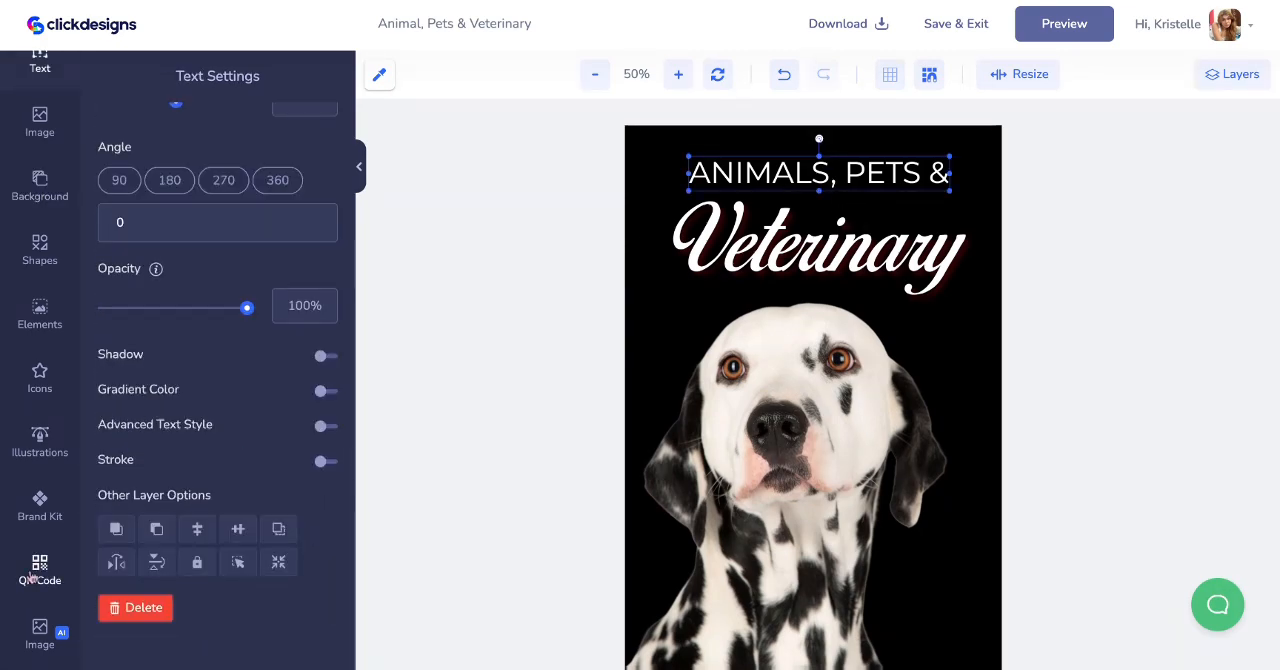
scroll(165, 370, "up", 8)
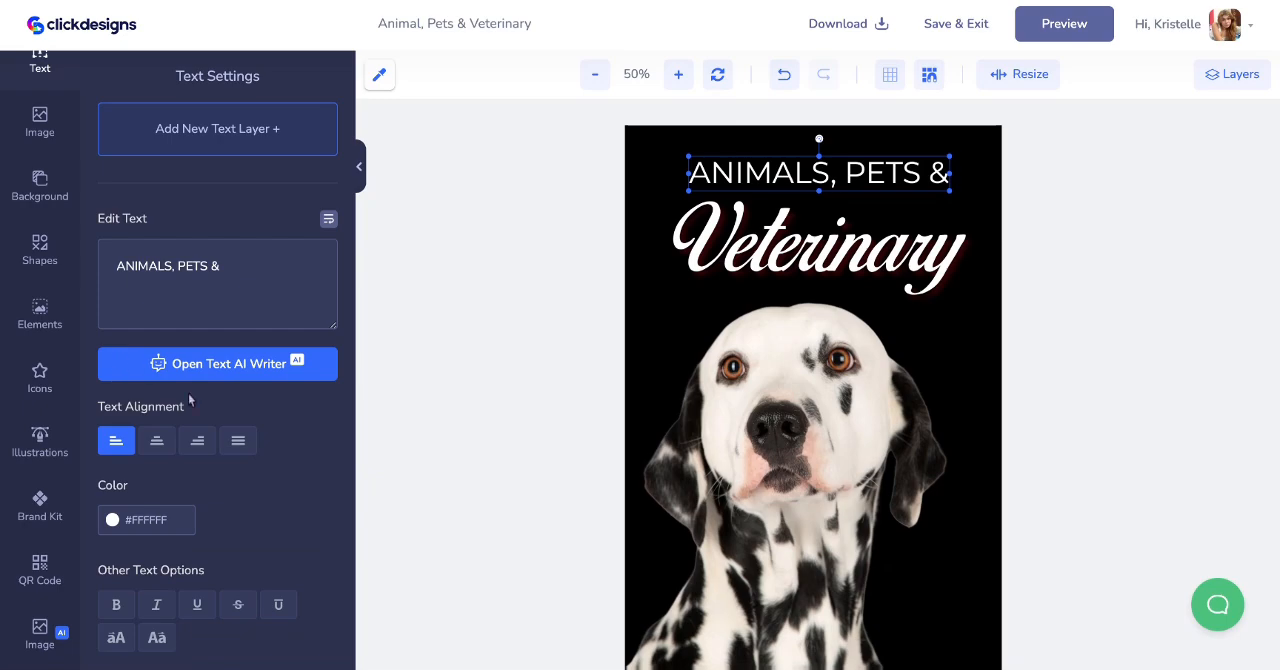
scroll(191, 403, "down", 3)
left_click(185, 618)
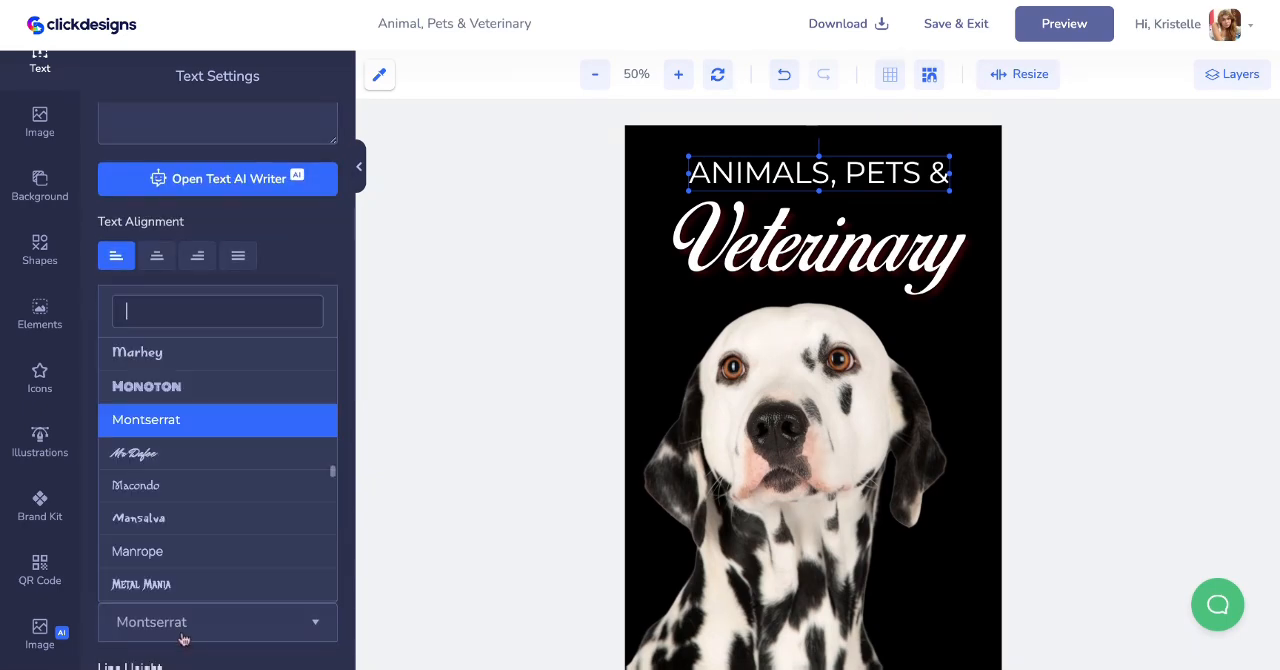
scroll(230, 527, "down", 3)
scroll(230, 527, "down", 3)
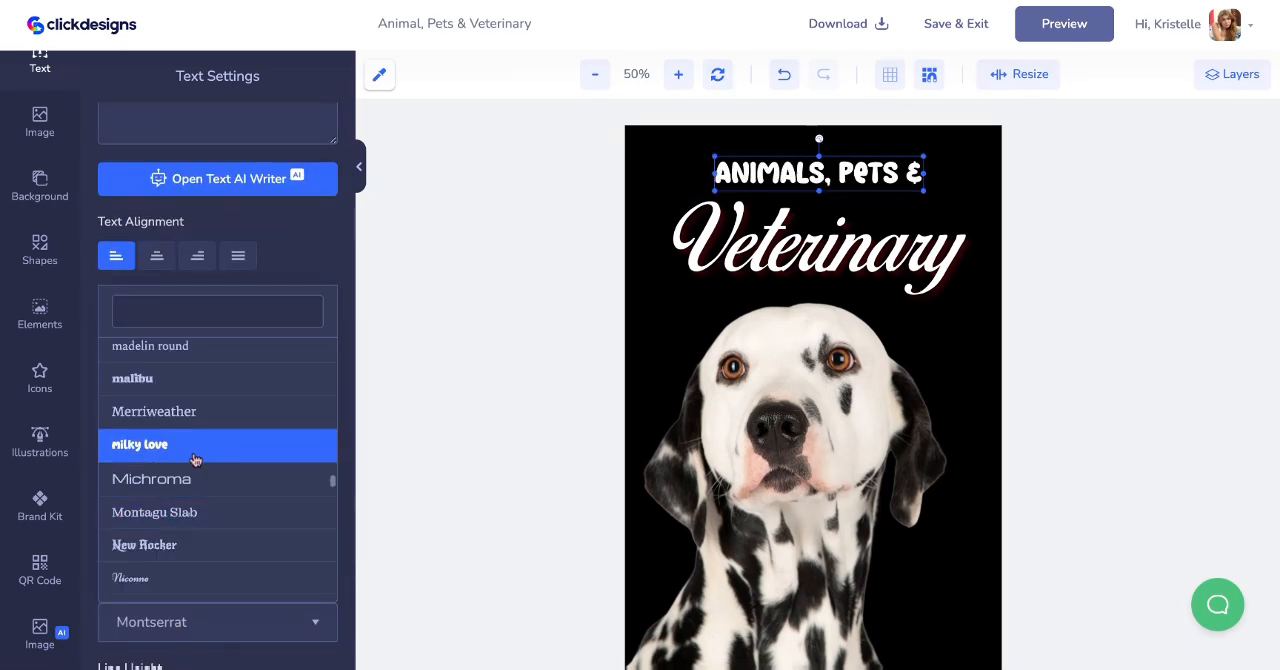
left_click(198, 349)
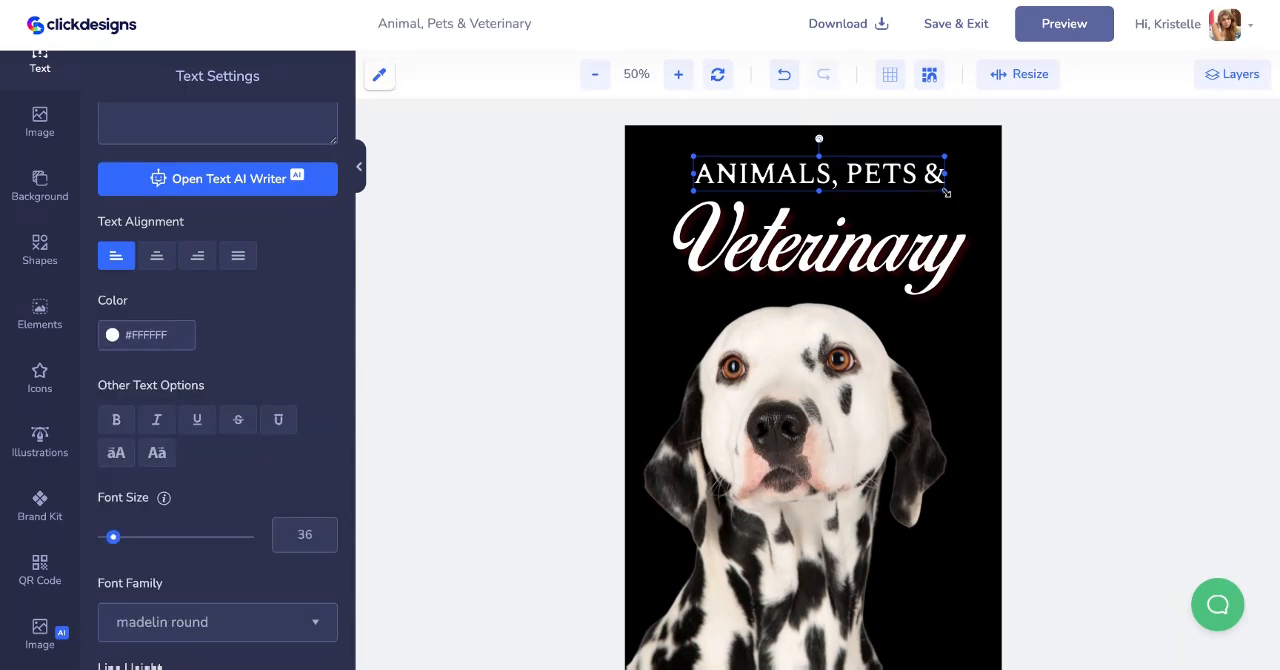
- Shrink "ANIMALS, PETS &", align it with the right end of "Veterinary", and move "Veterinary" up close beneath it
left_click_drag(946, 192, 911, 177)
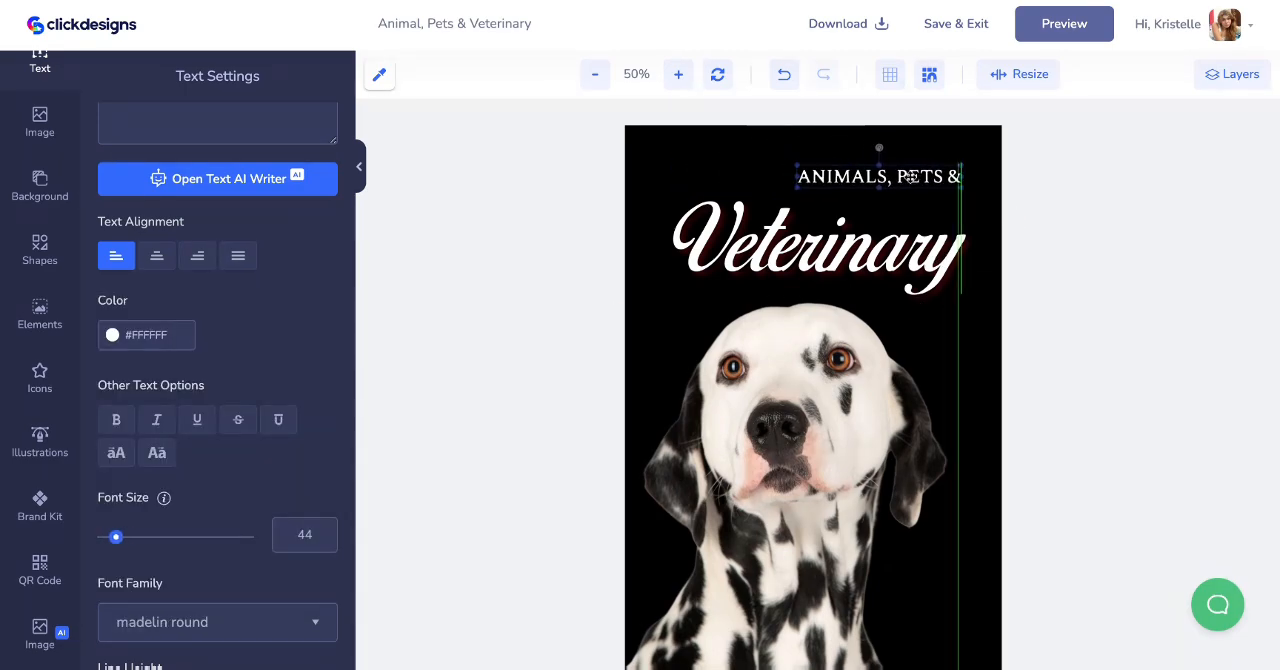
left_click_drag(899, 258, 896, 233)
- Enlarge the Dalmatian image slightly so it fills more of the cover below the title
left_click(847, 303)
scroll(847, 303, "down", 2)
scroll(847, 303, "up", 1)
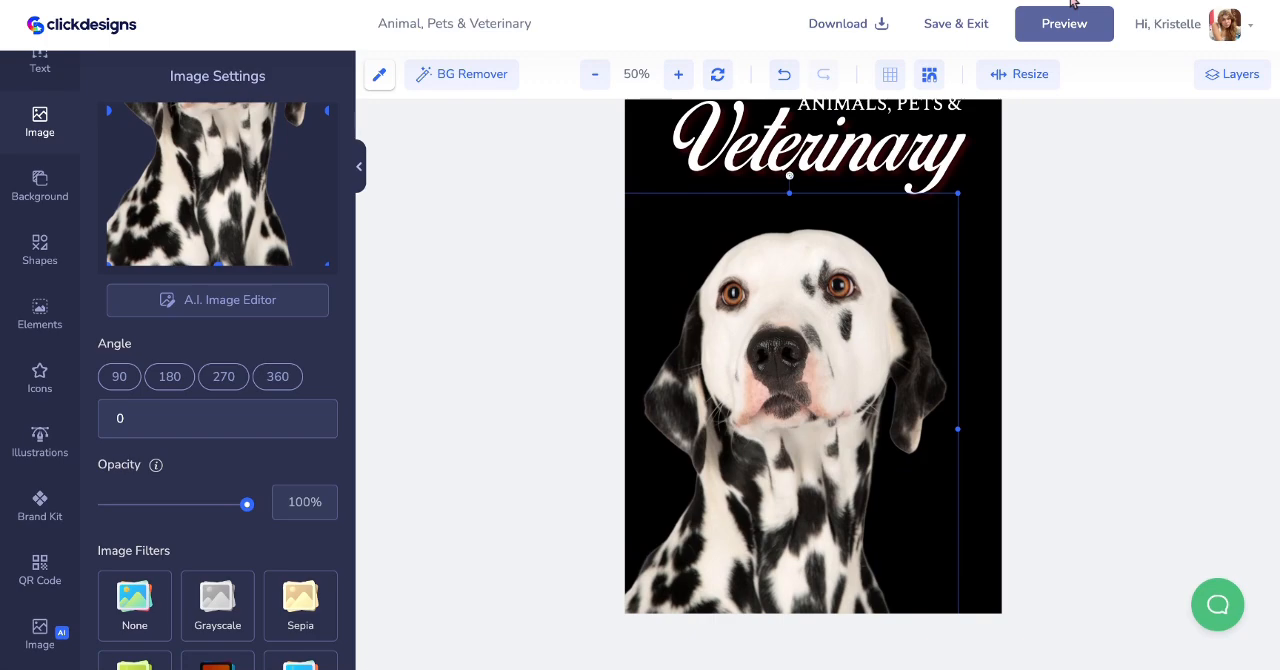
left_click(540, 183)
scroll(540, 183, "up", 1)
scroll(813, 384, "up", 1)
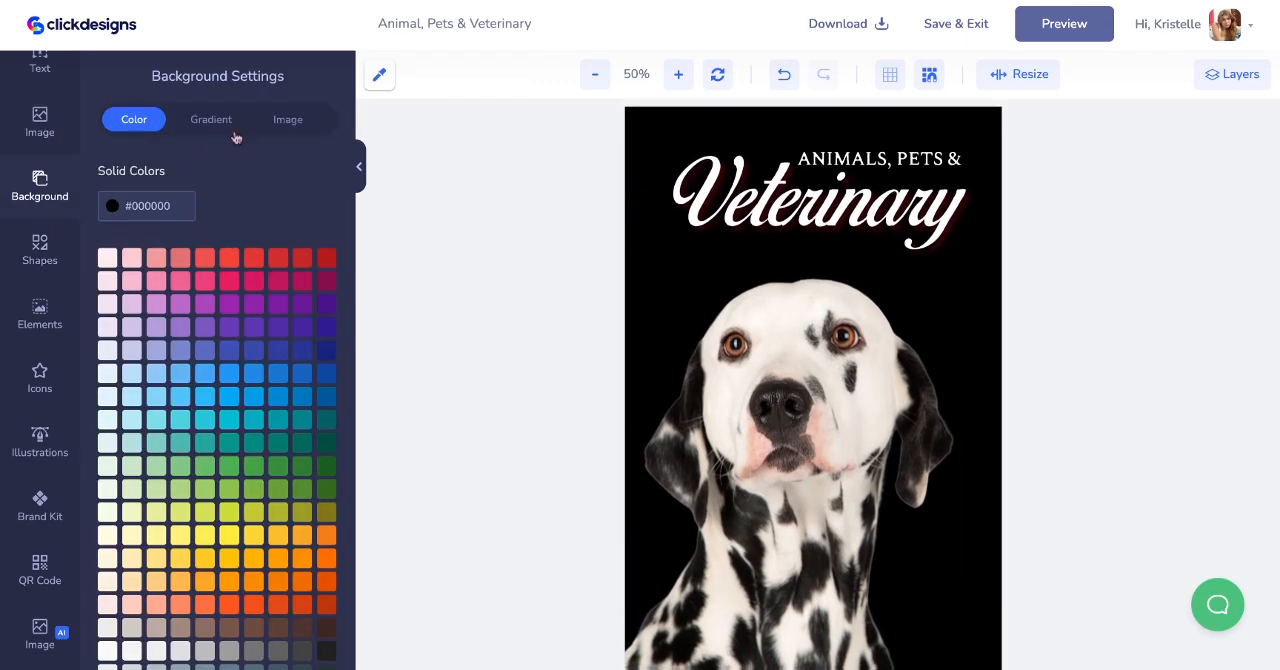
- Search Pixabay for "grass" and set the misty teal-green grass photo as the cover's background image
left_click(312, 119)
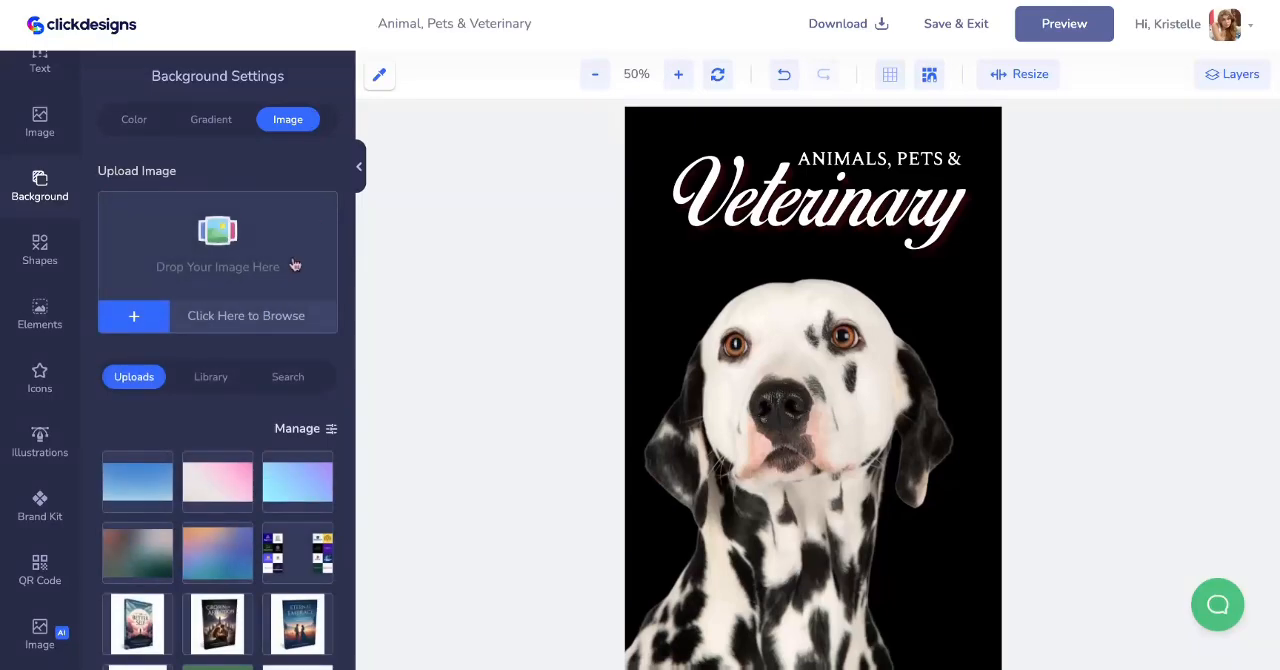
scroll(295, 265, "down", 1)
left_click(314, 303)
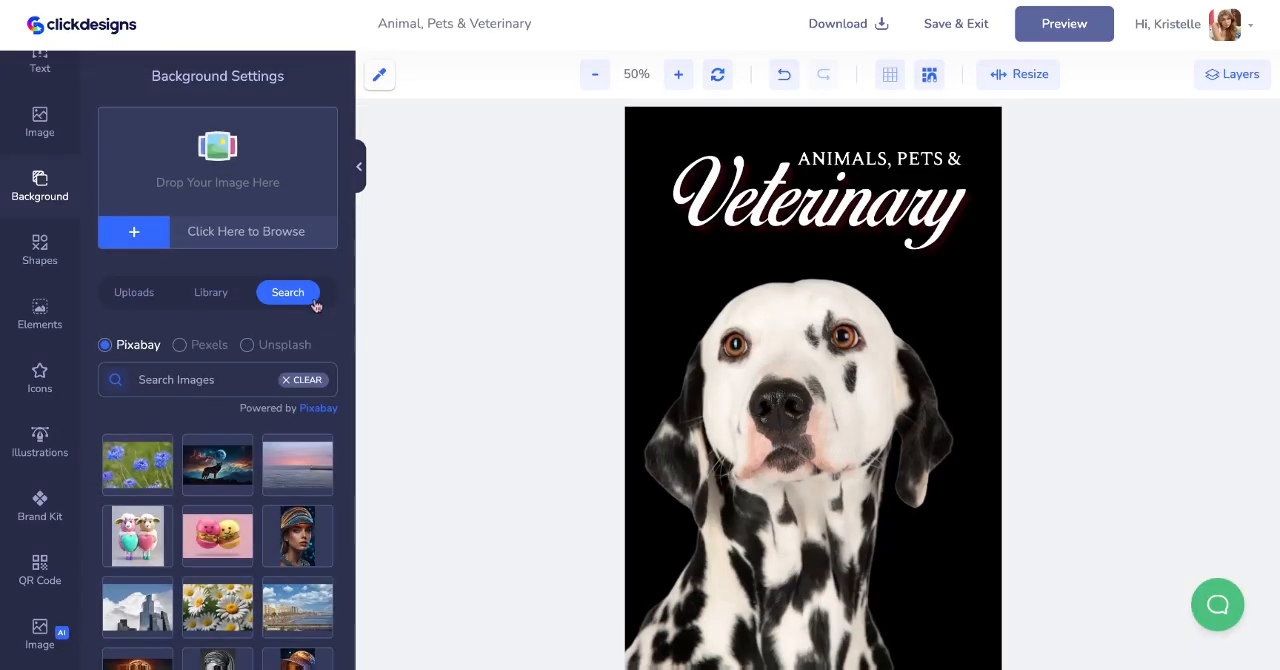
scroll(298, 313, "up", 1)
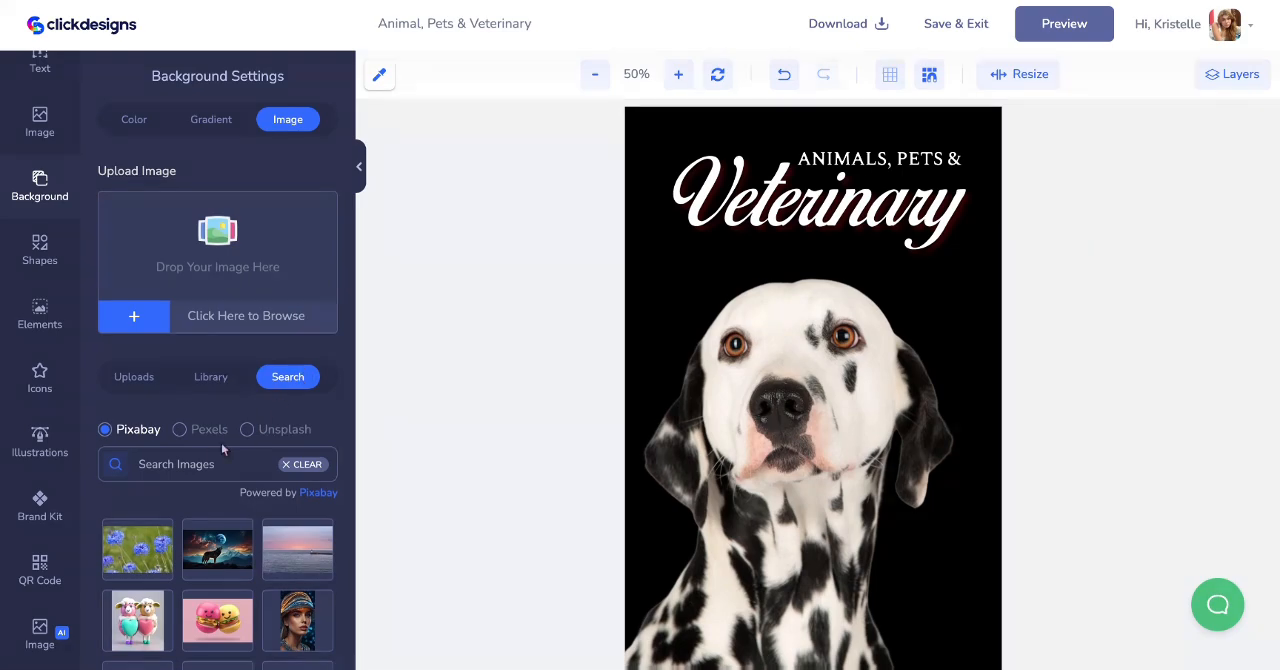
type("grass")
key("Return")
scroll(227, 433, "down", 3)
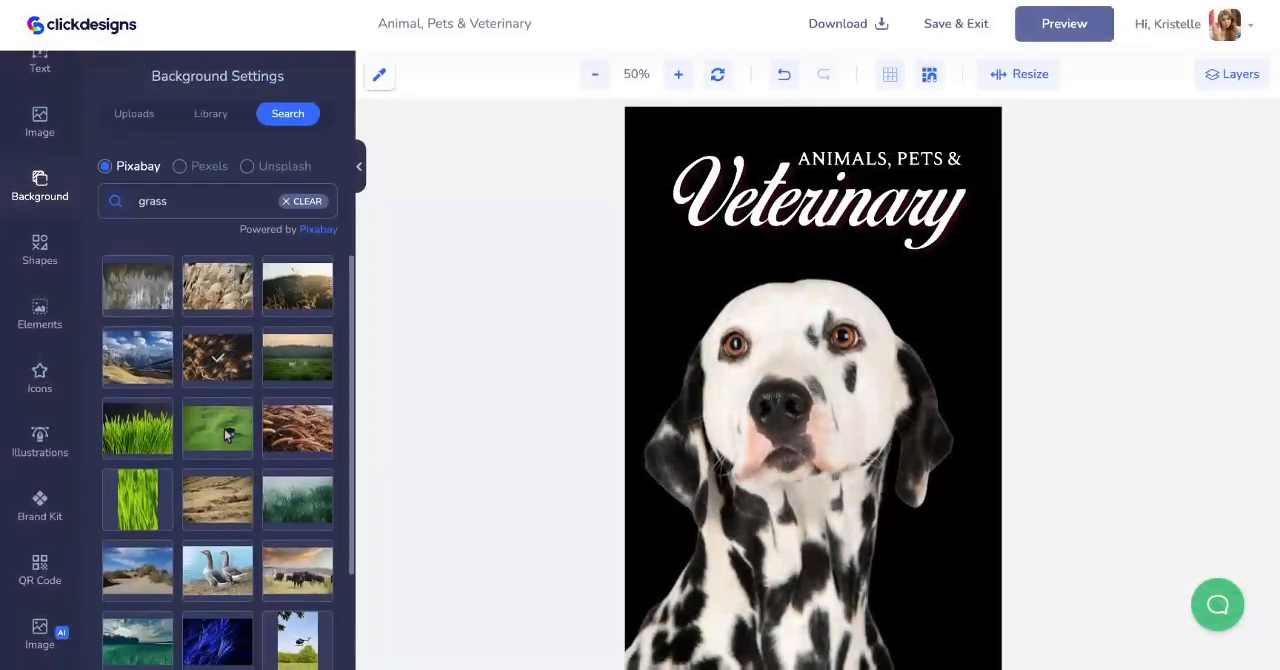
scroll(227, 433, "down", 2)
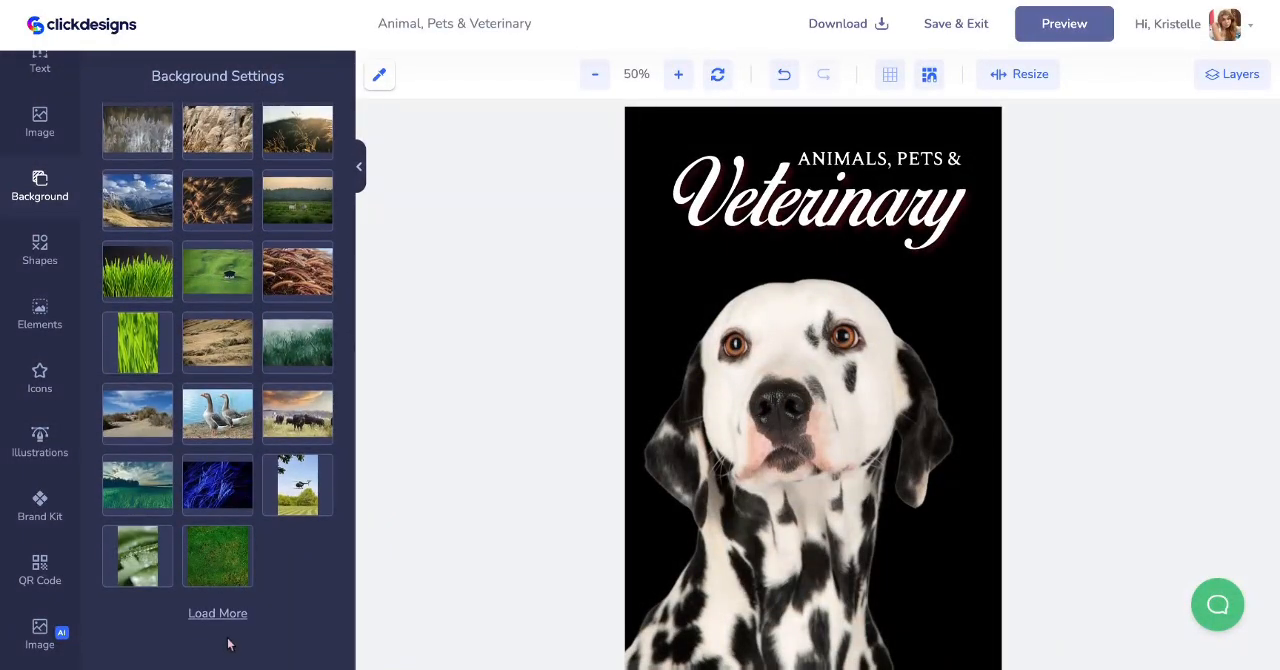
left_click(143, 363)
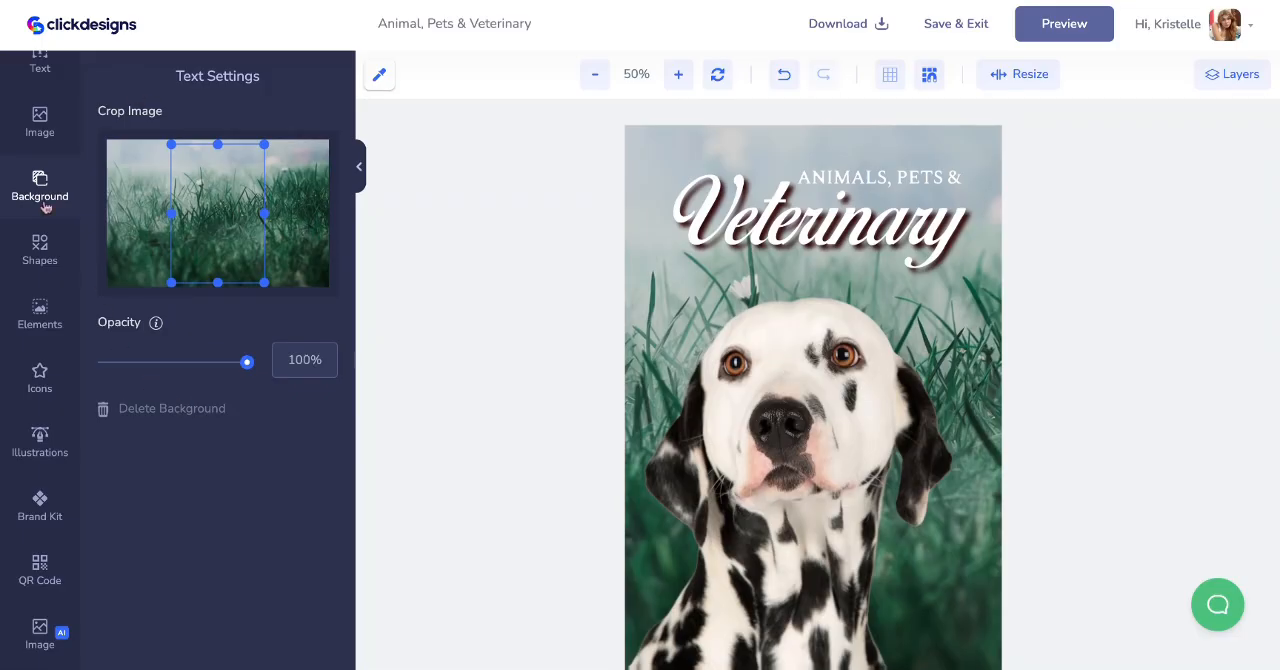
- Apply the Grayscale filter to the Dalmatian image on the cover
left_click(40, 250)
left_click(770, 430)
scroll(269, 411, "down", 3)
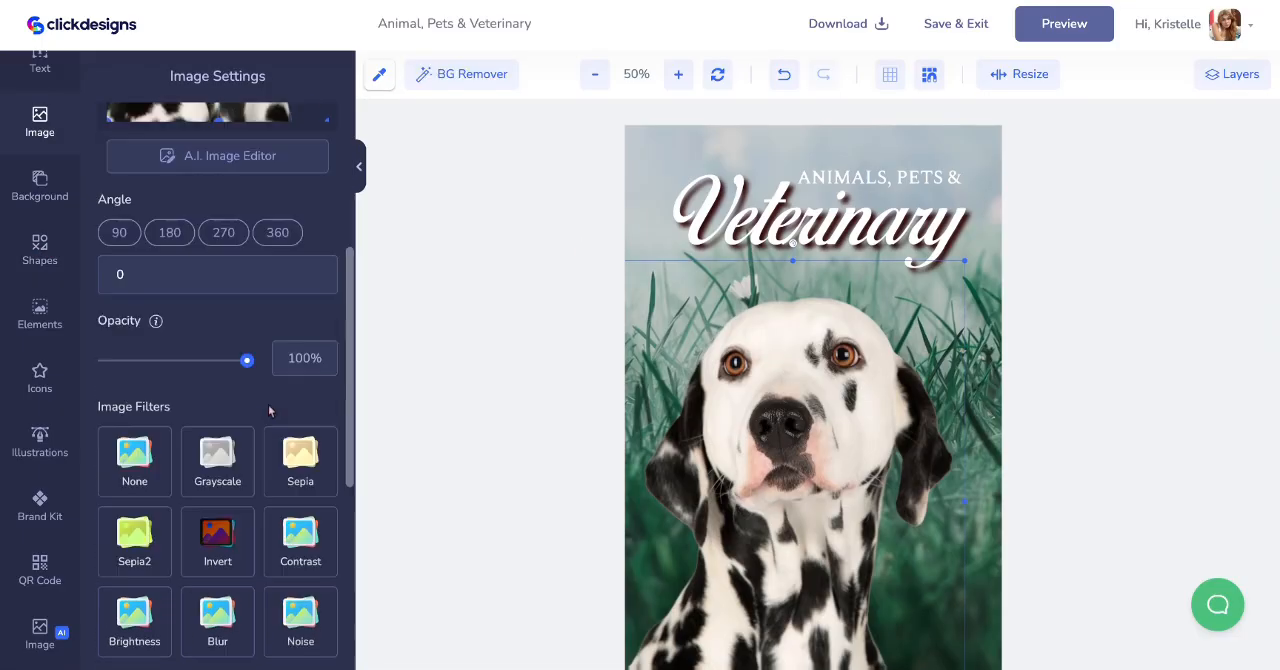
scroll(268, 408, "down", 5)
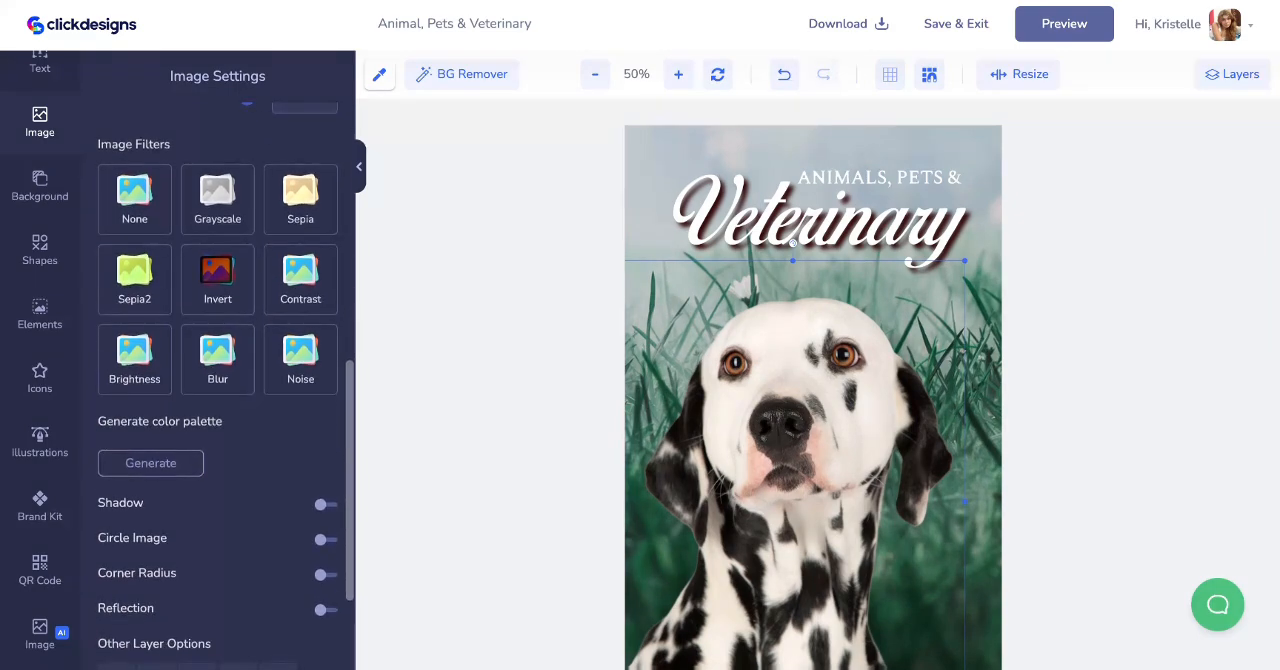
scroll(217, 400, "up", 4)
scroll(217, 400, "down", 5)
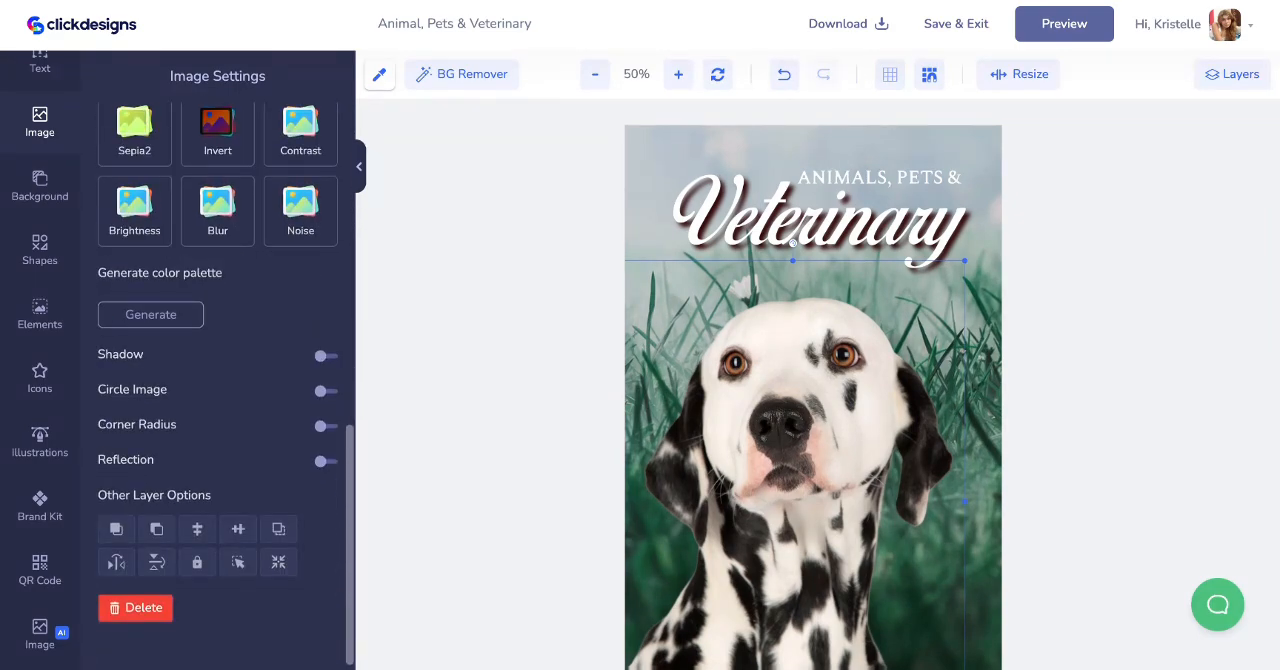
scroll(200, 404, "up", 2)
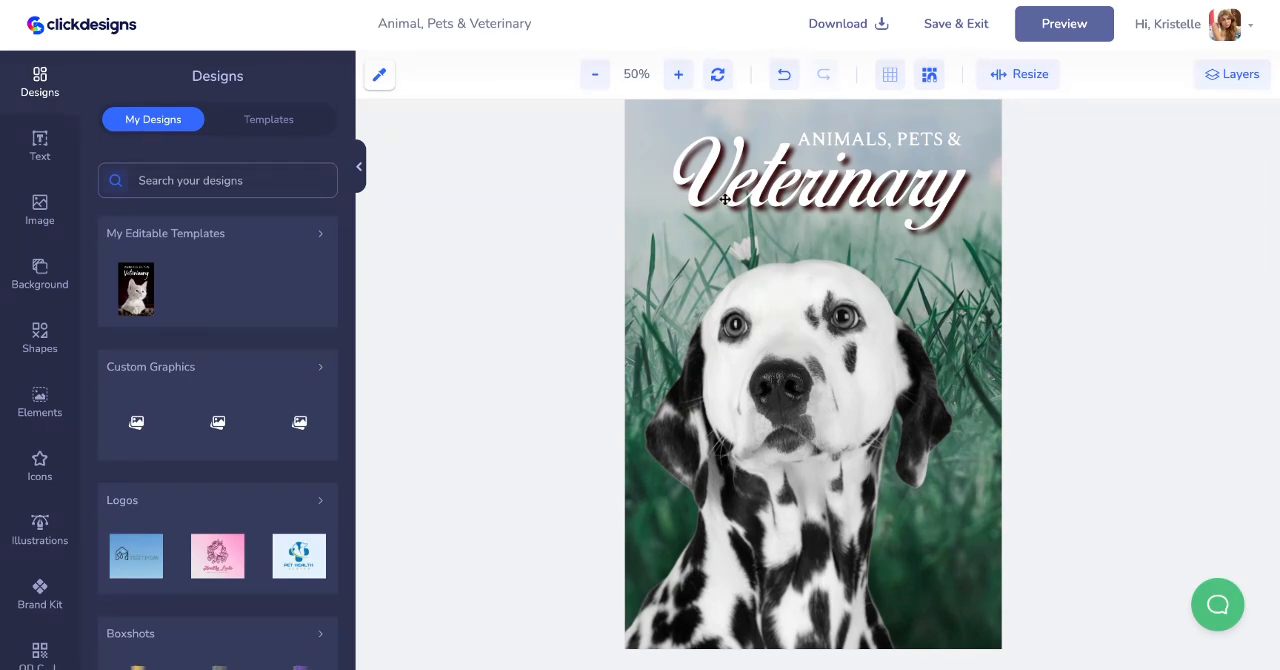
- Save and exit the cover editor, then save the finished 3D book mockup after reviewing it and its export options
left_click(942, 28)
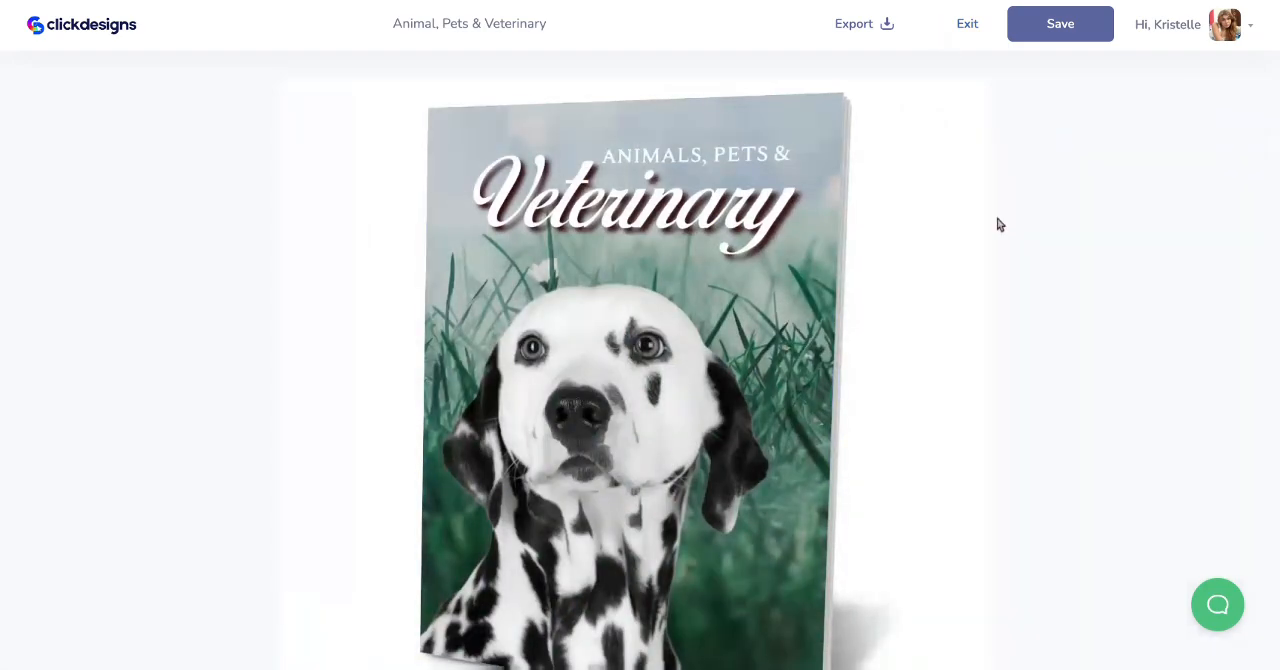
scroll(1000, 225, "down", 2)
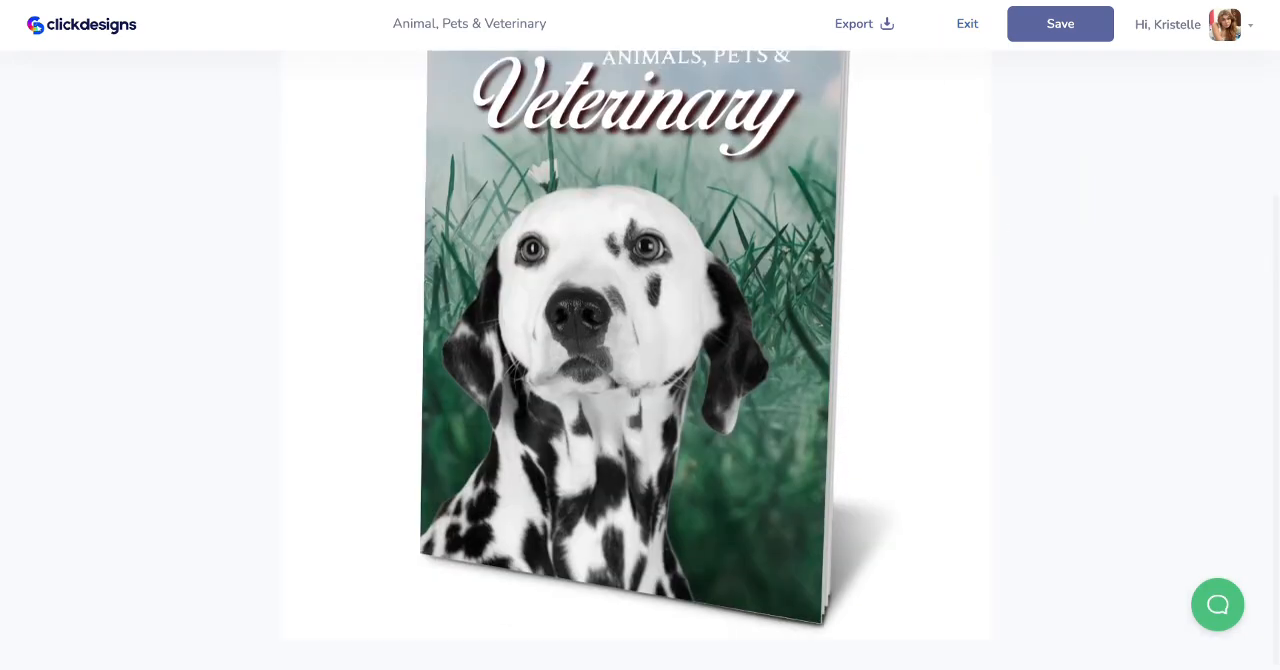
scroll(656, 360, "up", 1)
left_click(870, 24)
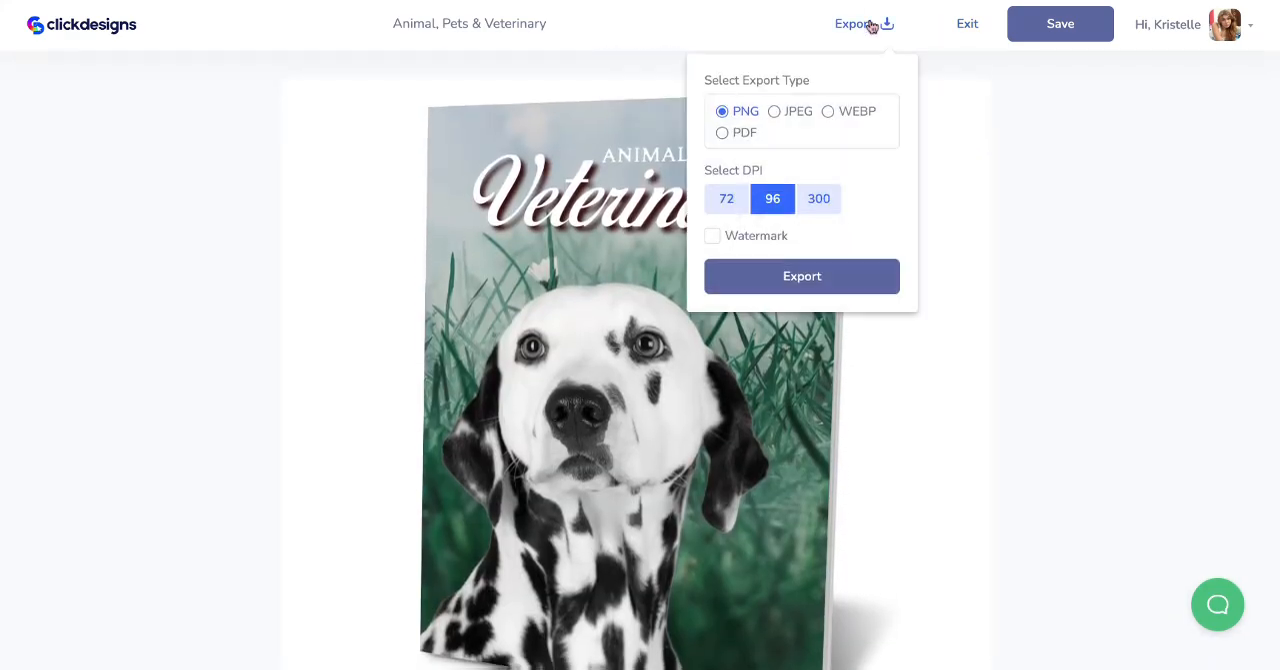
left_click(1046, 30)
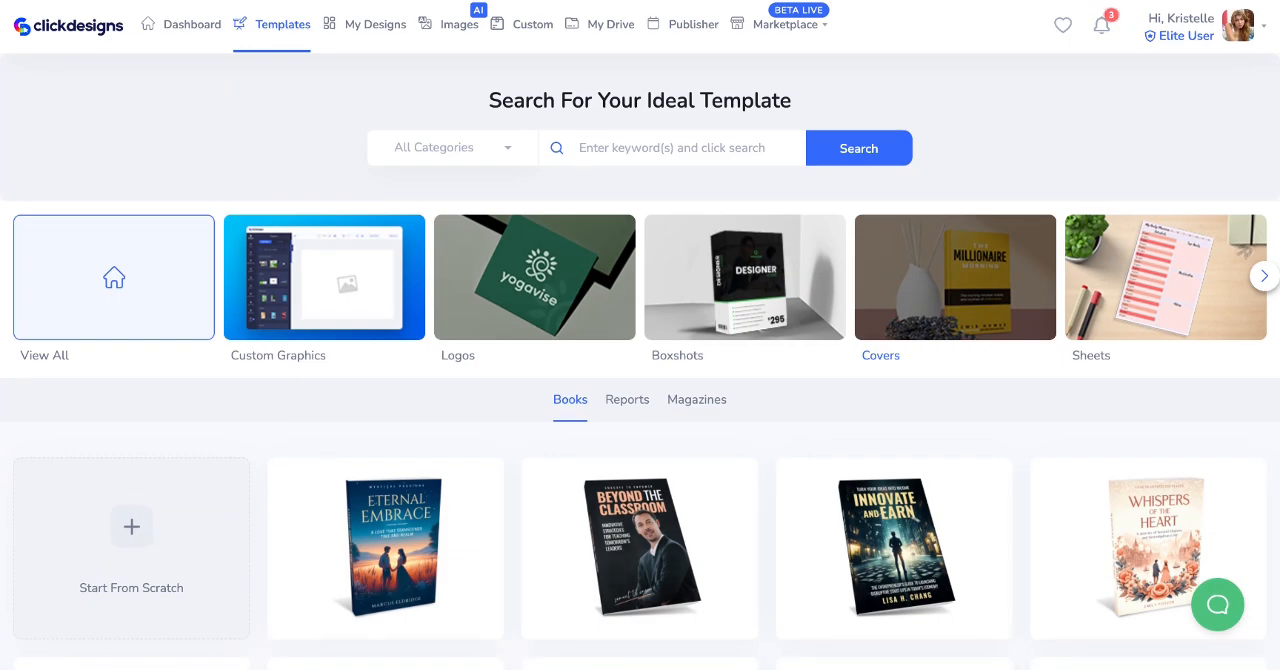
- Start a new design from scratch with Covers as the design type
scroll(423, 398, "down", 2)
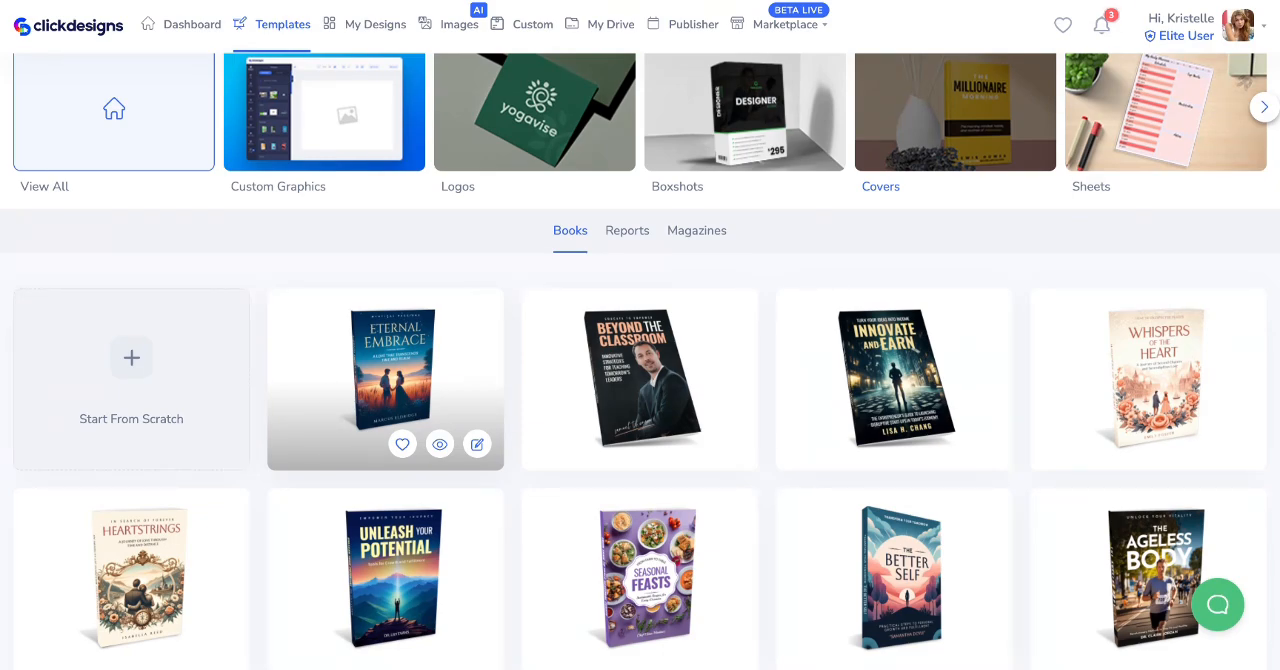
left_click(137, 375)
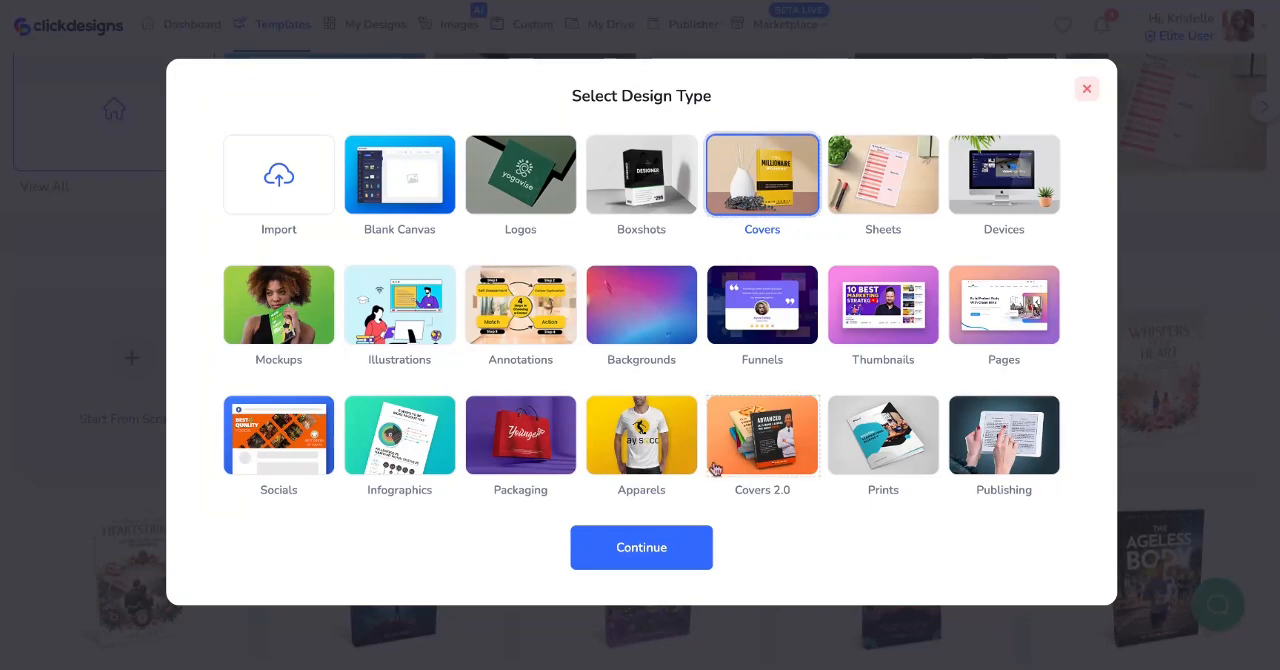
left_click(634, 553)
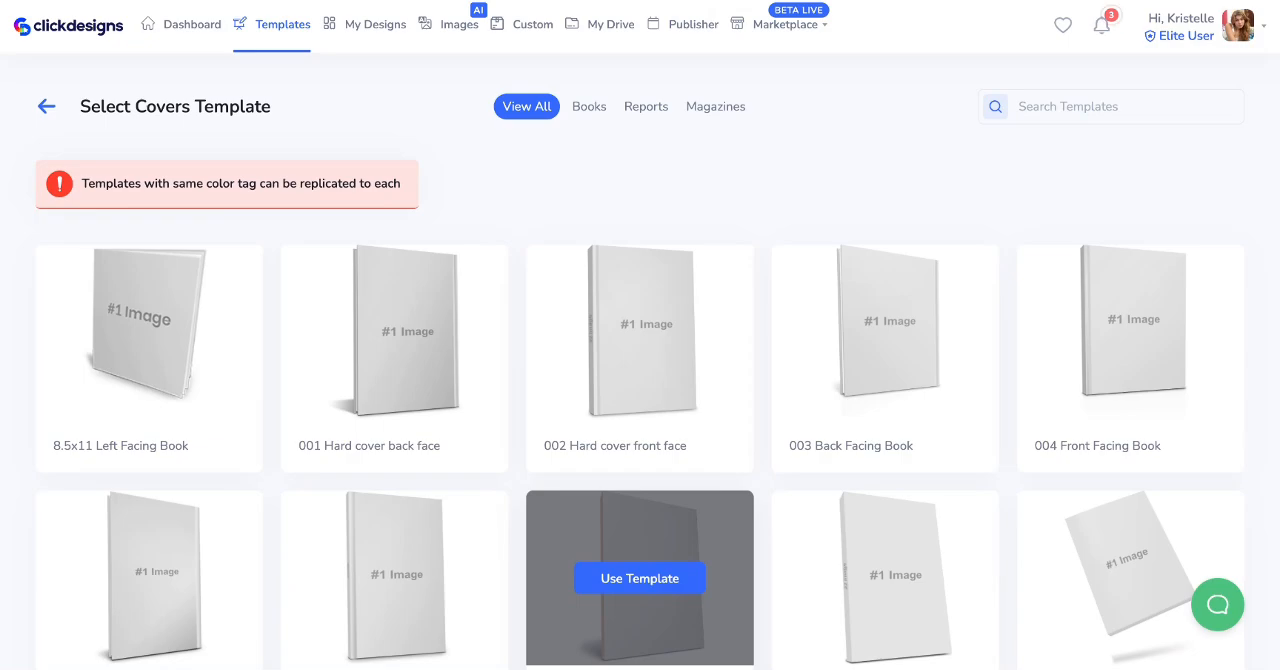
- Filter the blank covers templates to Books and use the 006 Front Facing Book template
scroll(800, 332, "down", 2)
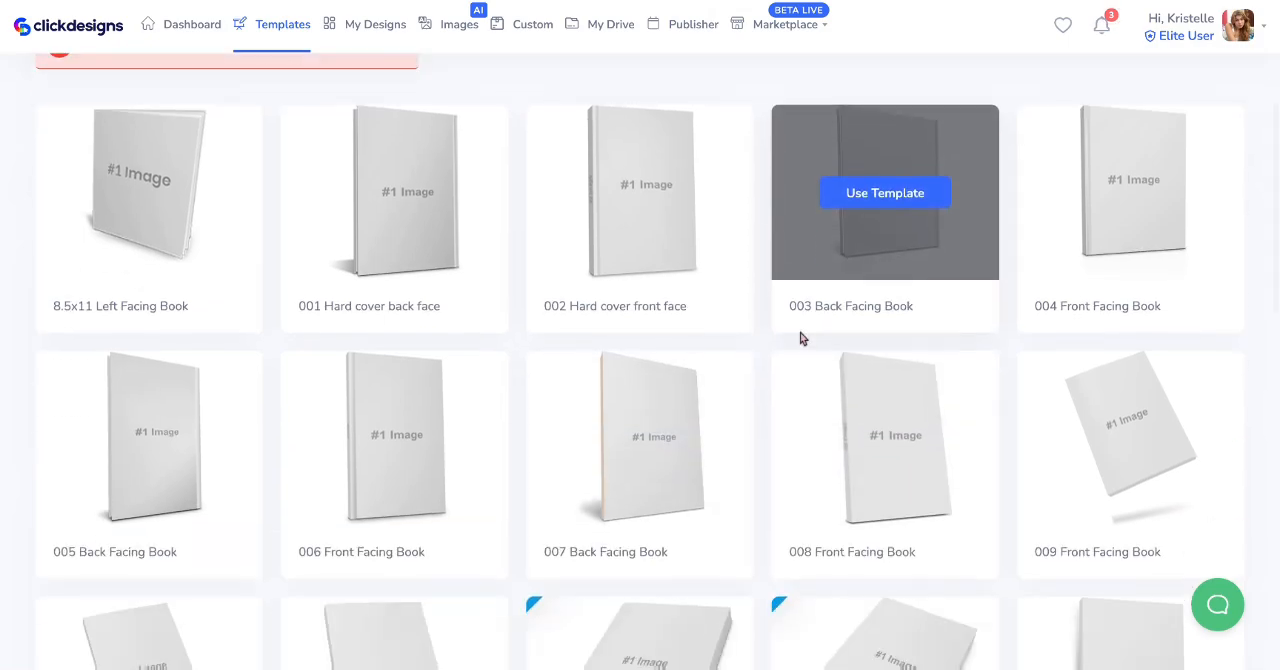
scroll(800, 332, "up", 2)
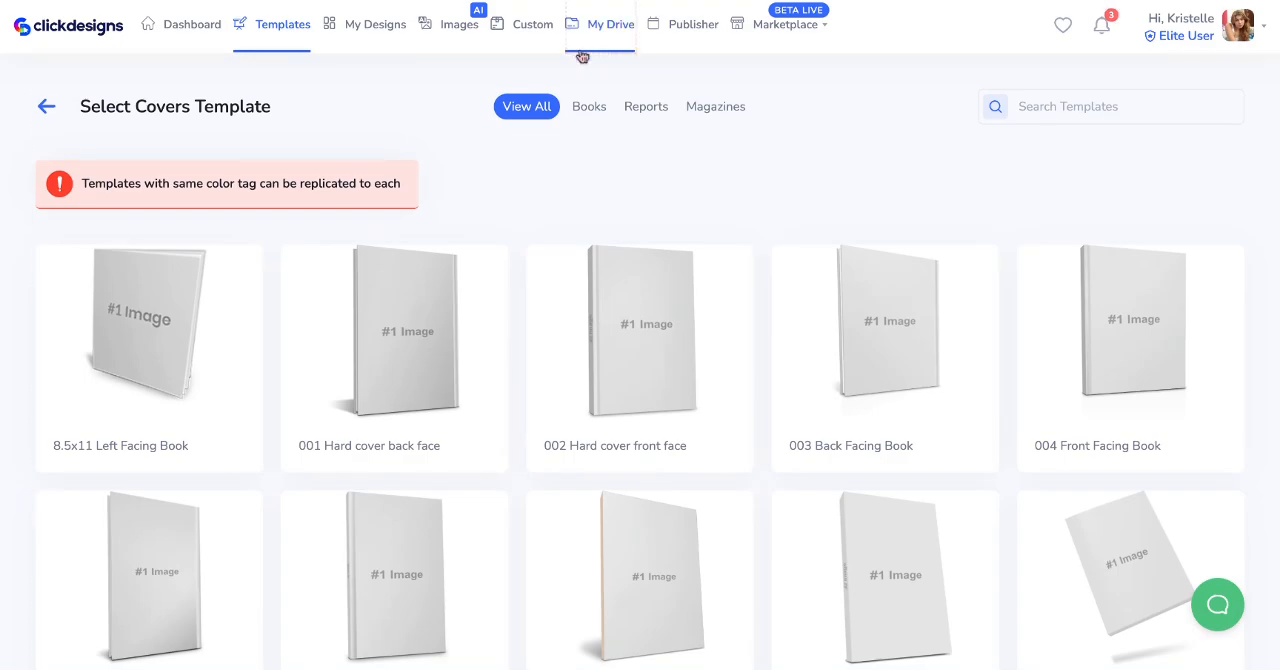
left_click(588, 110)
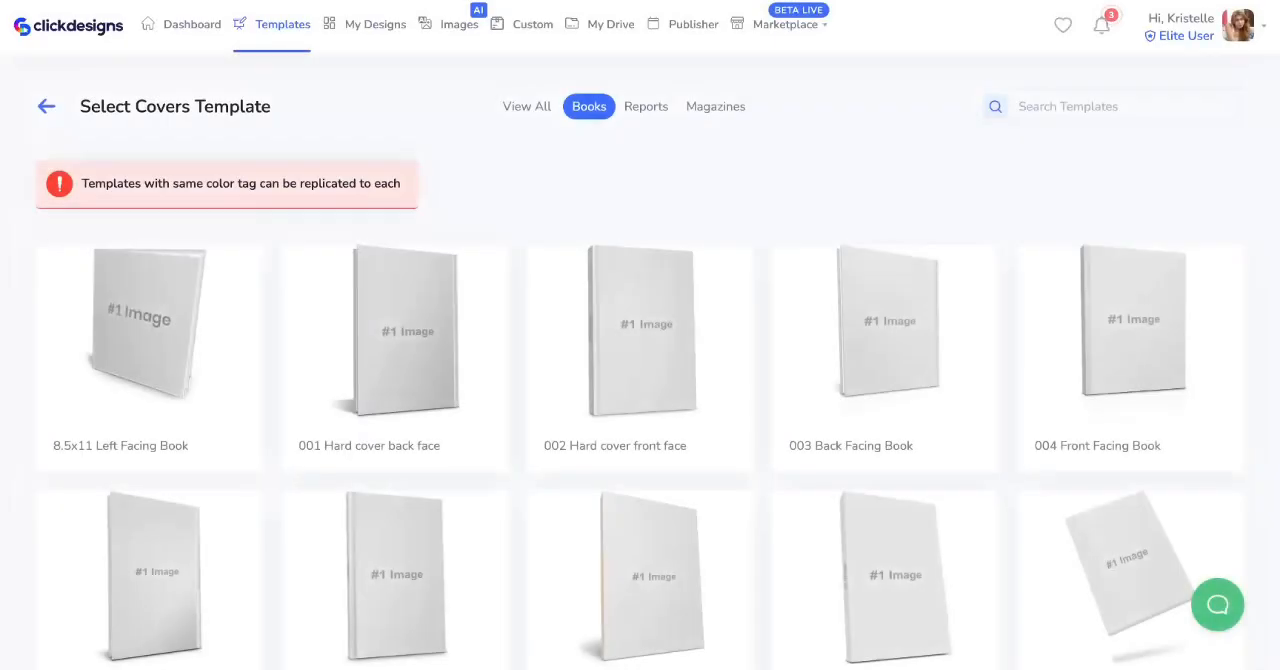
scroll(591, 243, "down", 6)
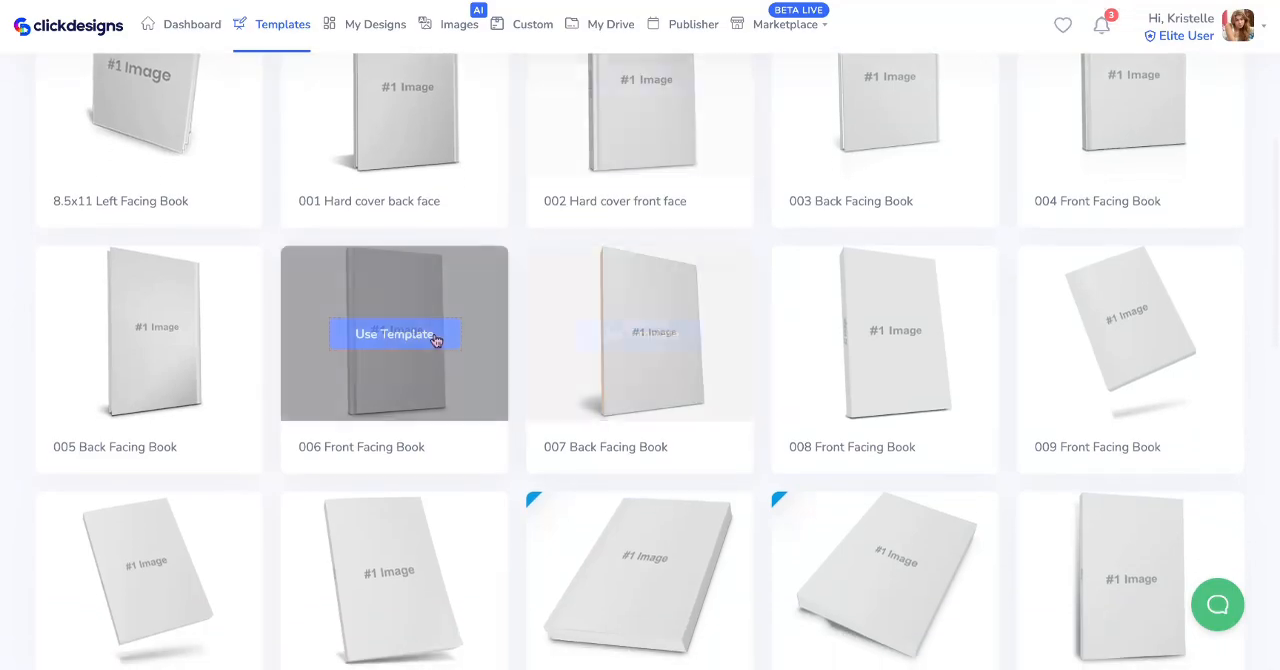
scroll(782, 350, "up", 4)
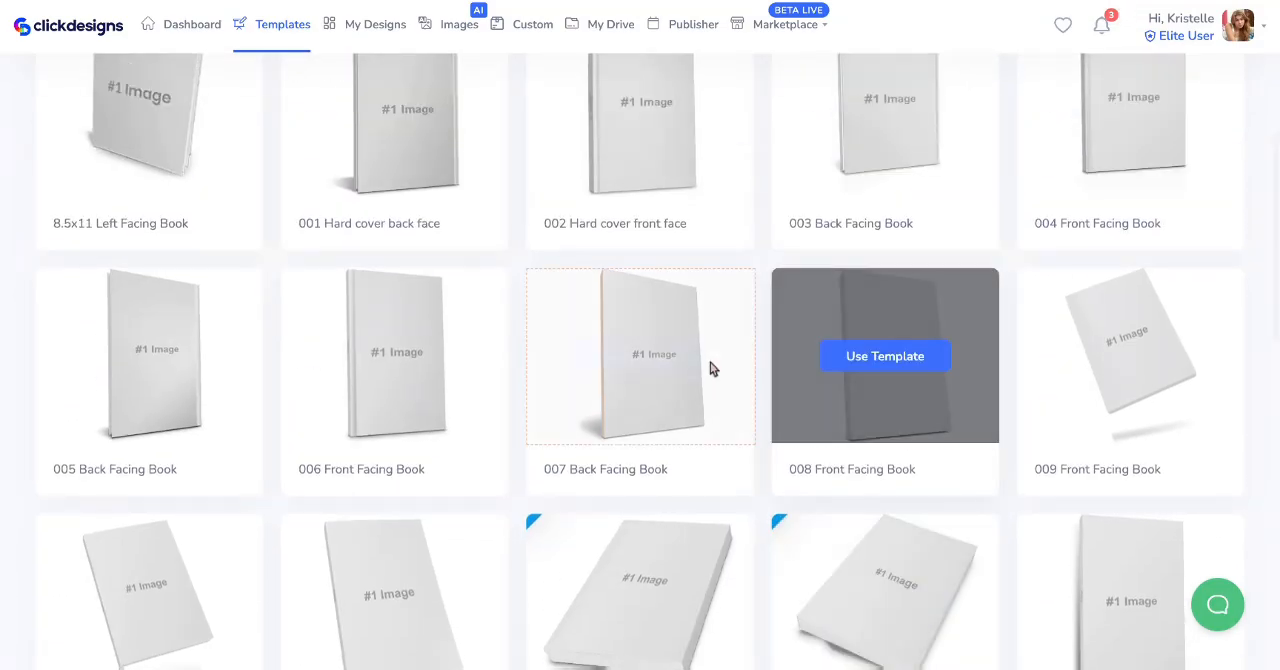
scroll(632, 328, "up", 1)
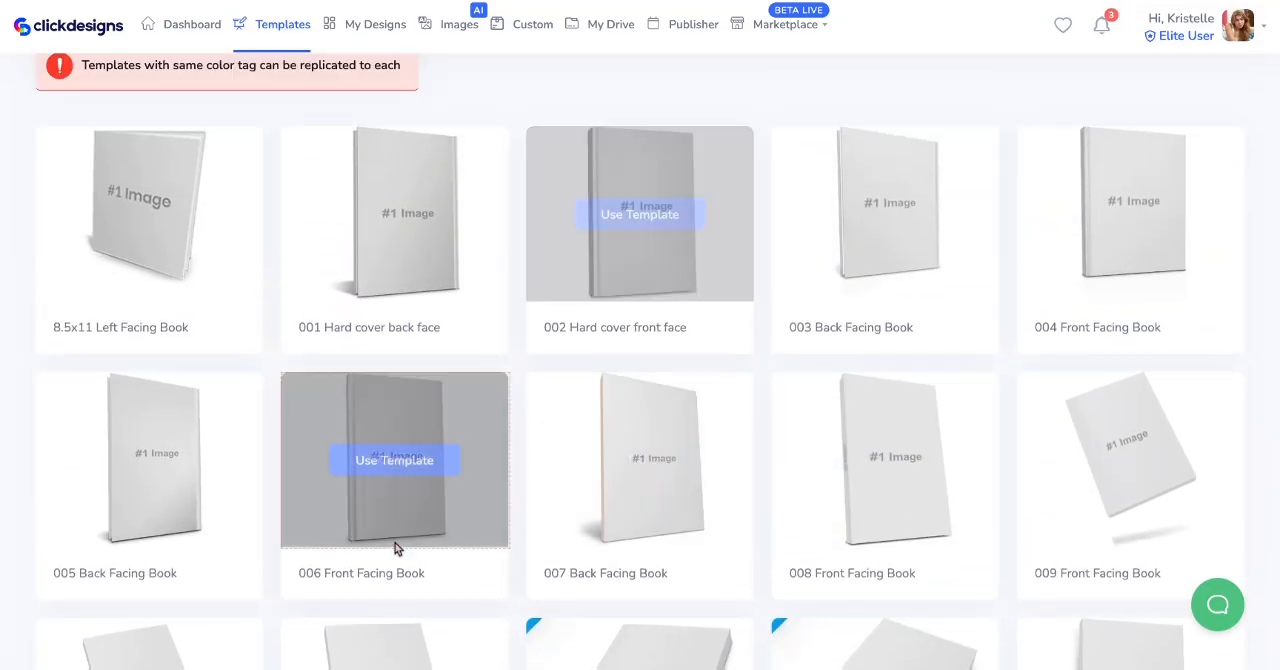
scroll(429, 534, "down", 4)
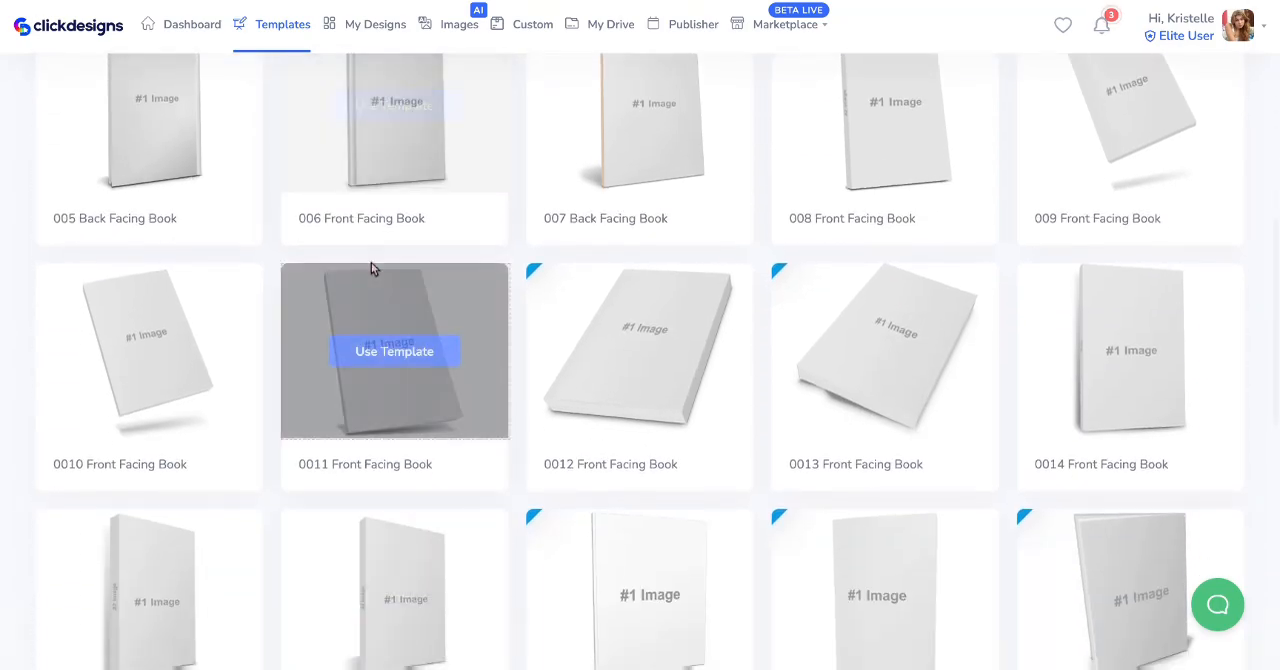
scroll(371, 268, "up", 1)
mouse_move(297, 329)
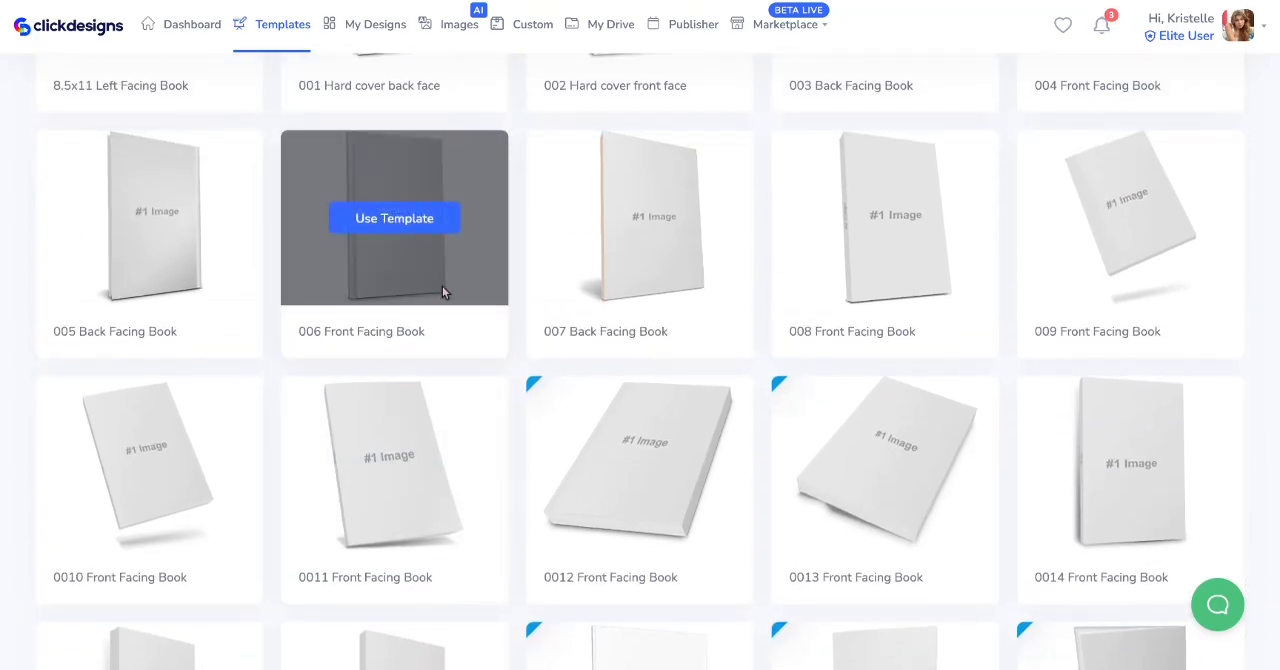
left_click(409, 222)
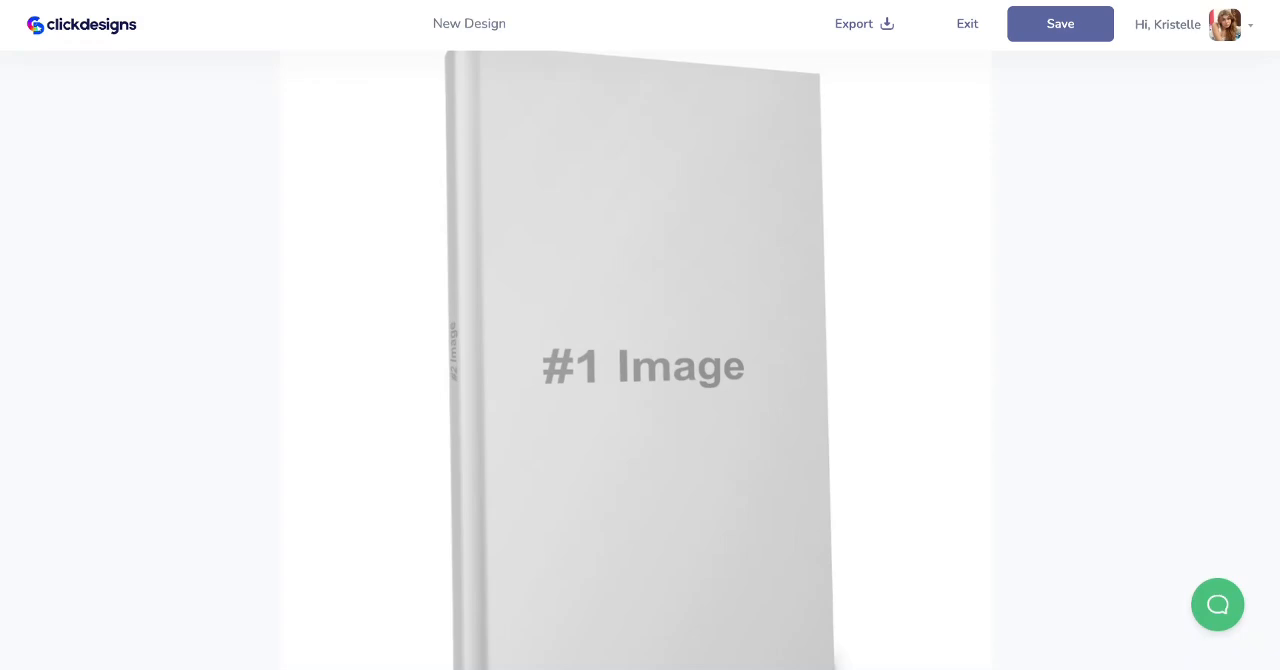
- Create a new design for the book's #1 Image front face and view the canvas at 70%
left_click(598, 370)
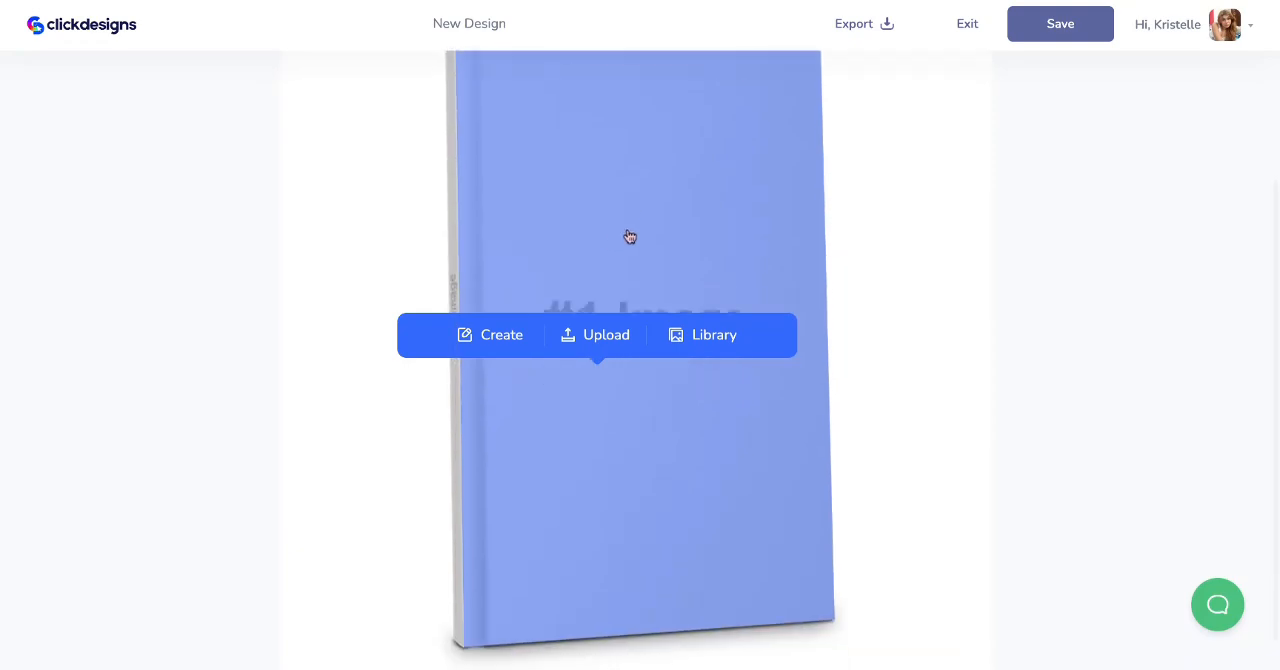
left_click(497, 344)
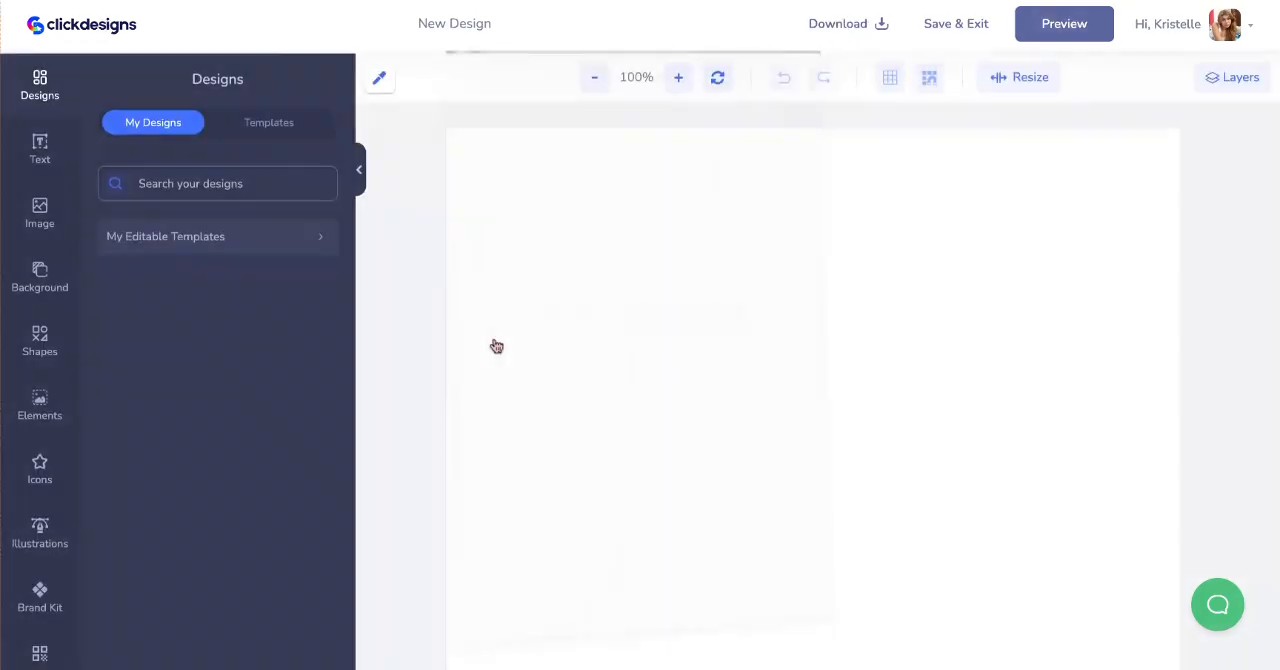
triple_click(592, 75)
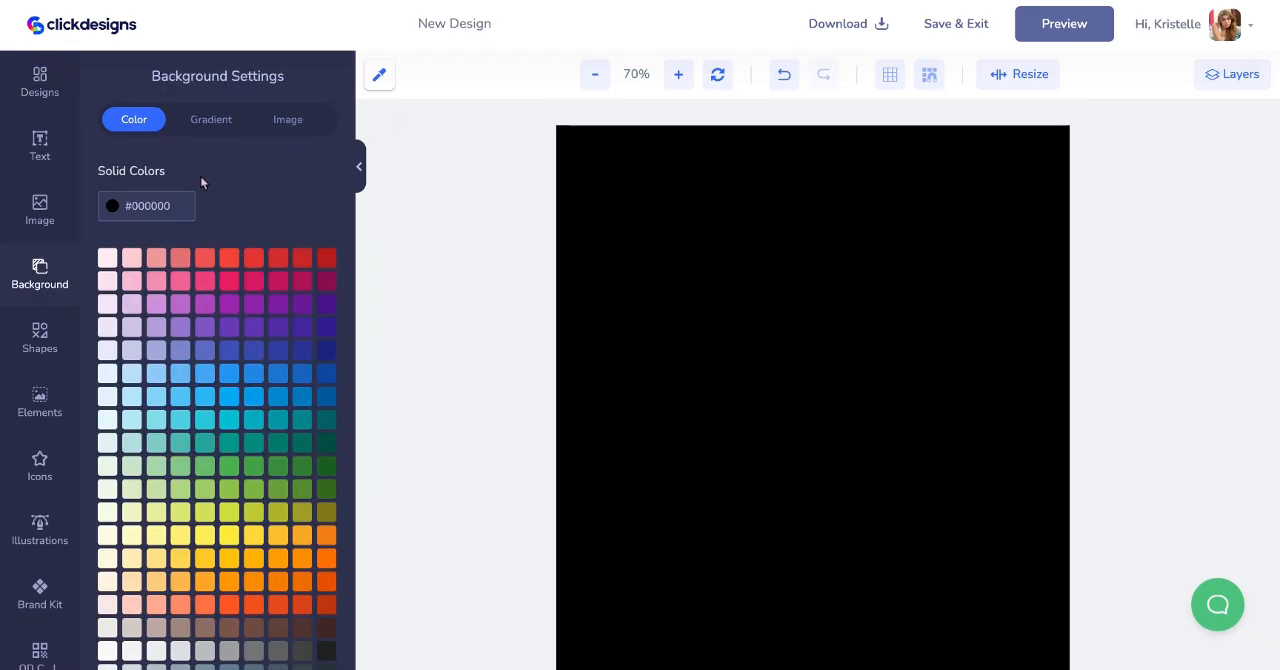
- Browse the ready-made design templates and open the Bundles category
left_click(45, 89)
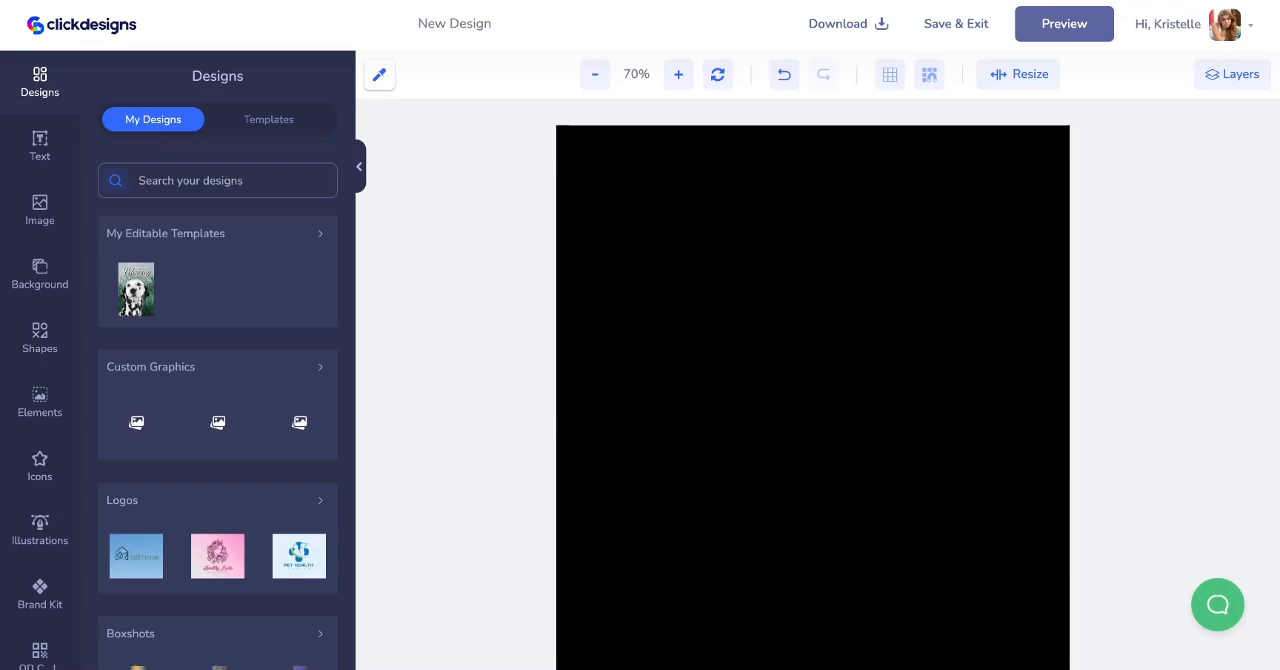
left_click(283, 122)
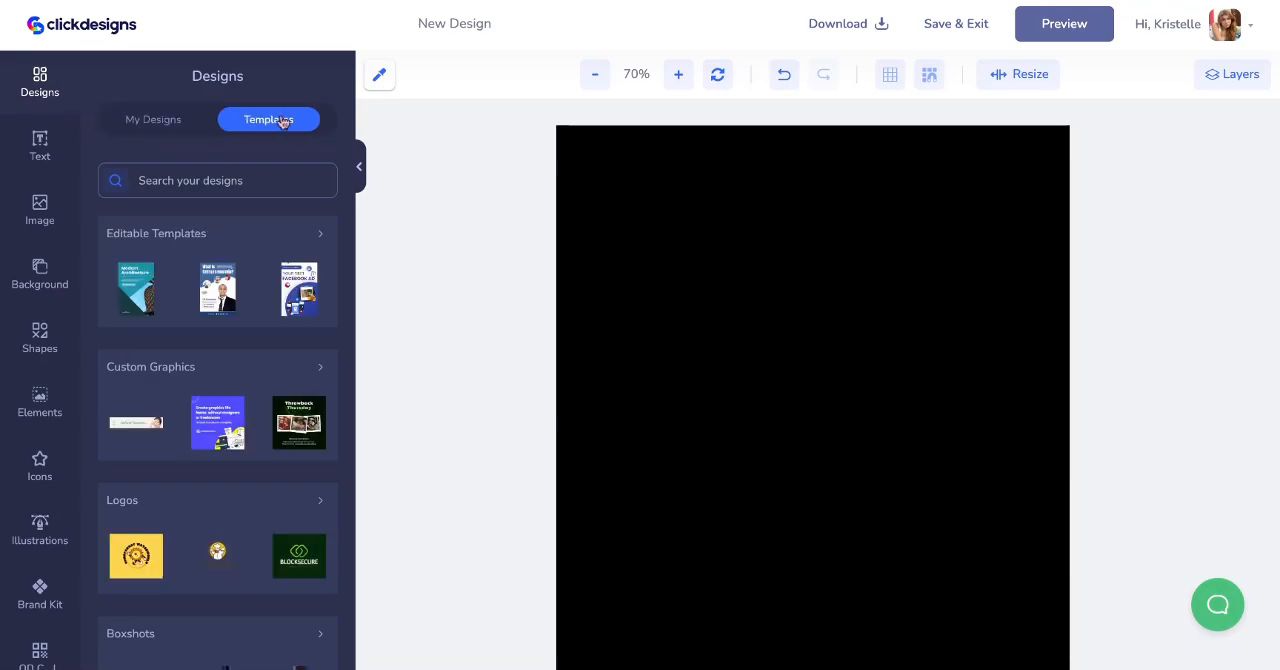
scroll(197, 498, "down", 5)
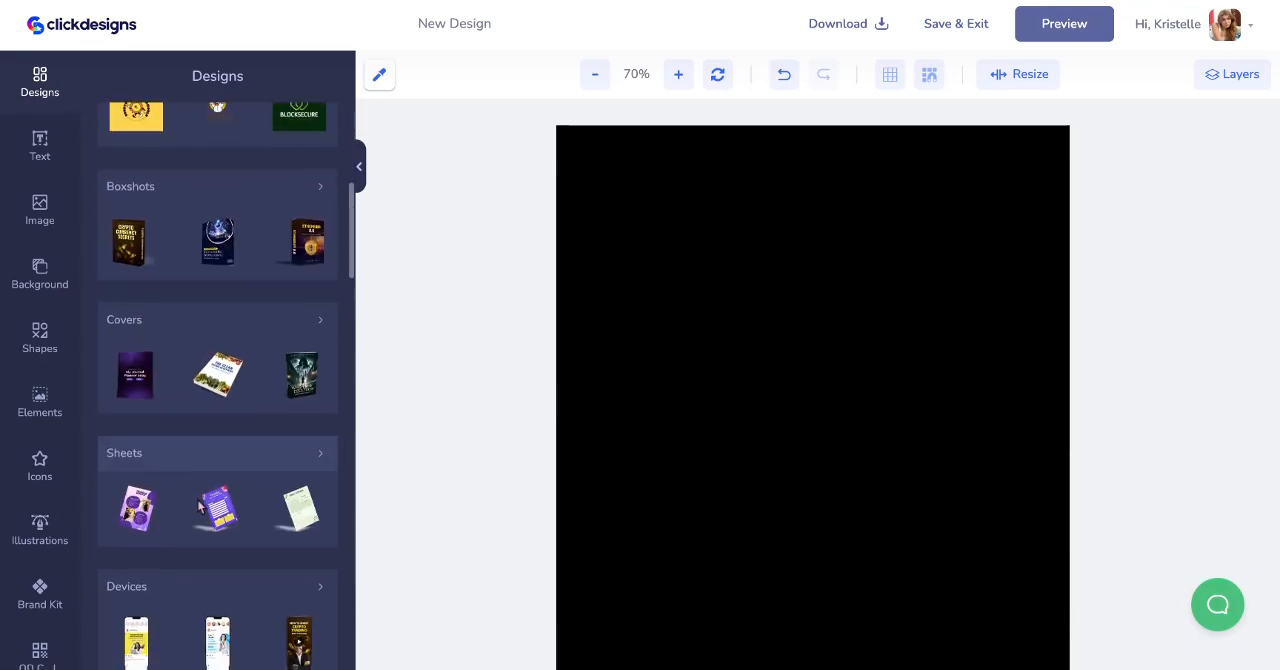
scroll(171, 301, "down", 10)
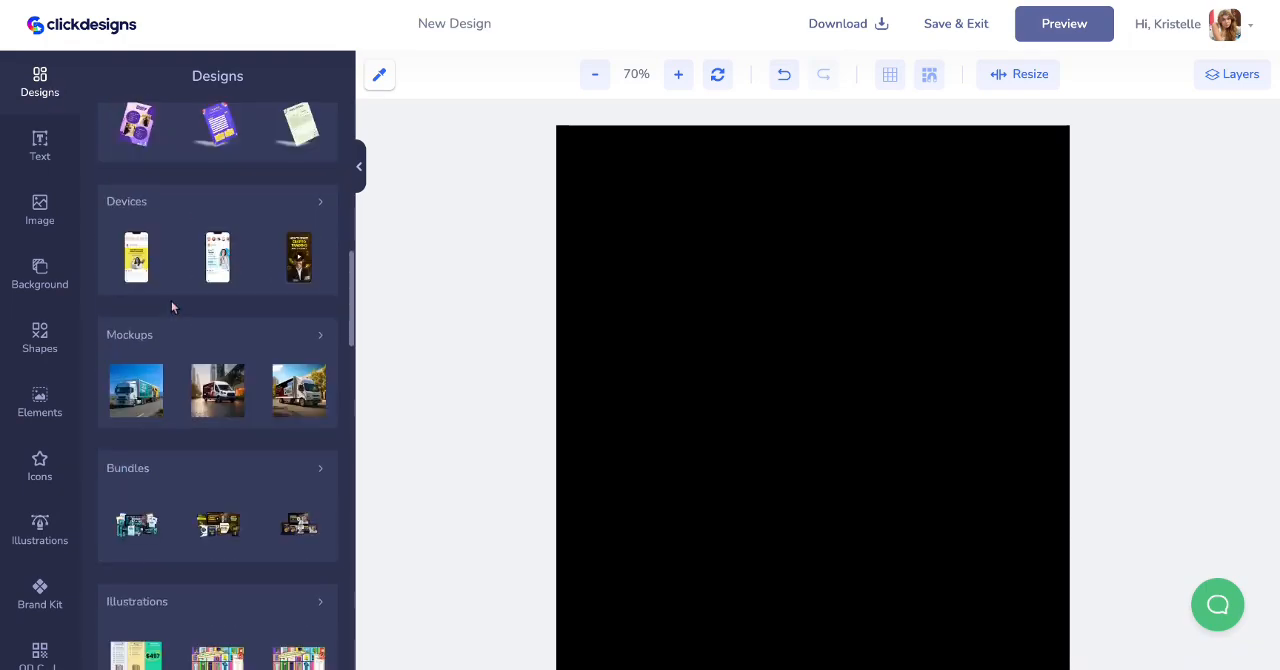
scroll(200, 495, "up", 5)
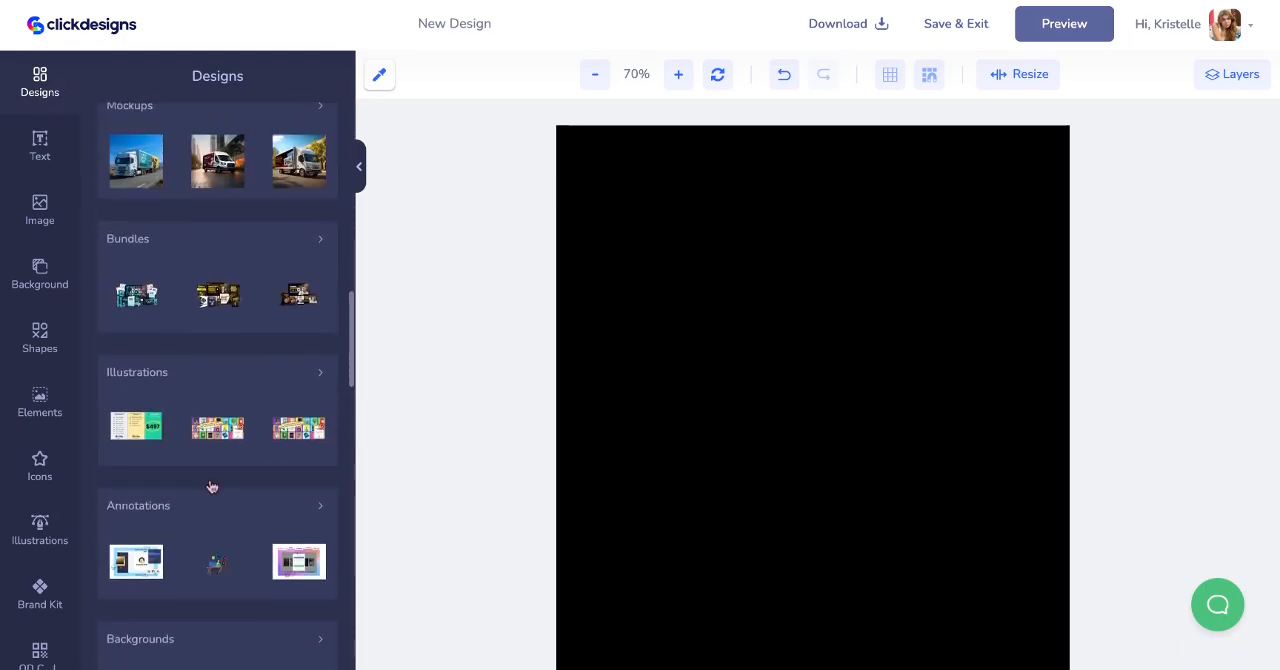
left_click(211, 249)
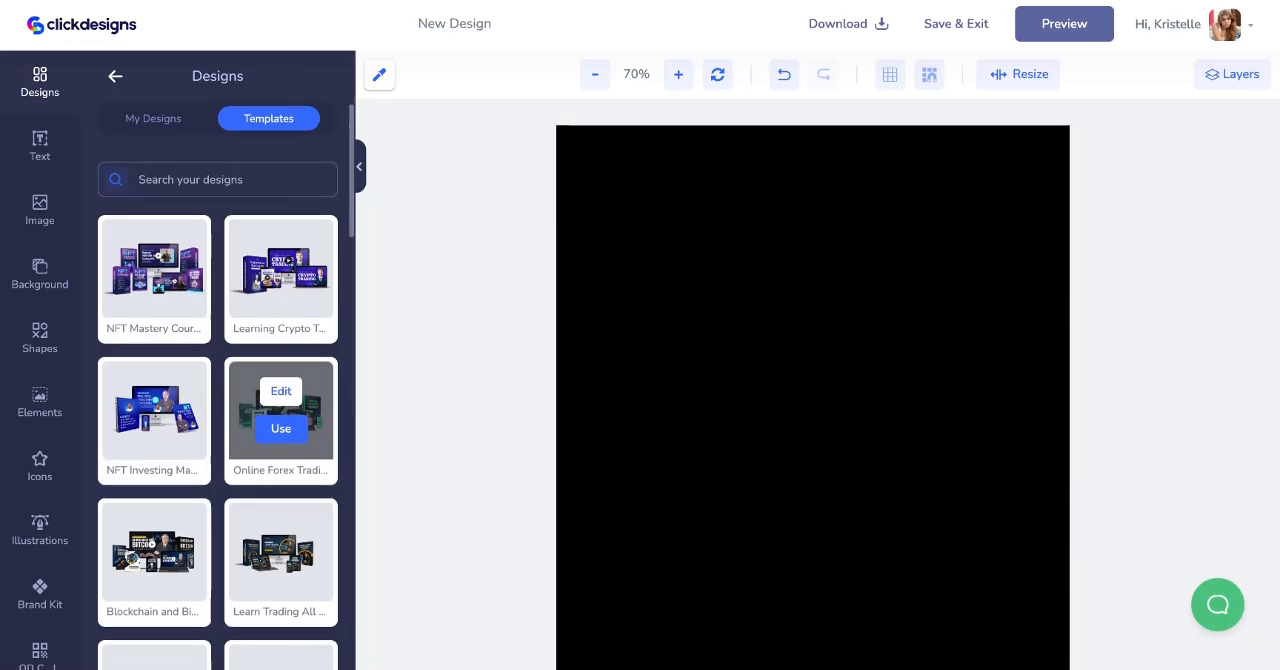
- Add the Forex Trading AI bundle design to the blank cover
scroll(281, 420, "down", 1)
scroll(279, 495, "down", 2)
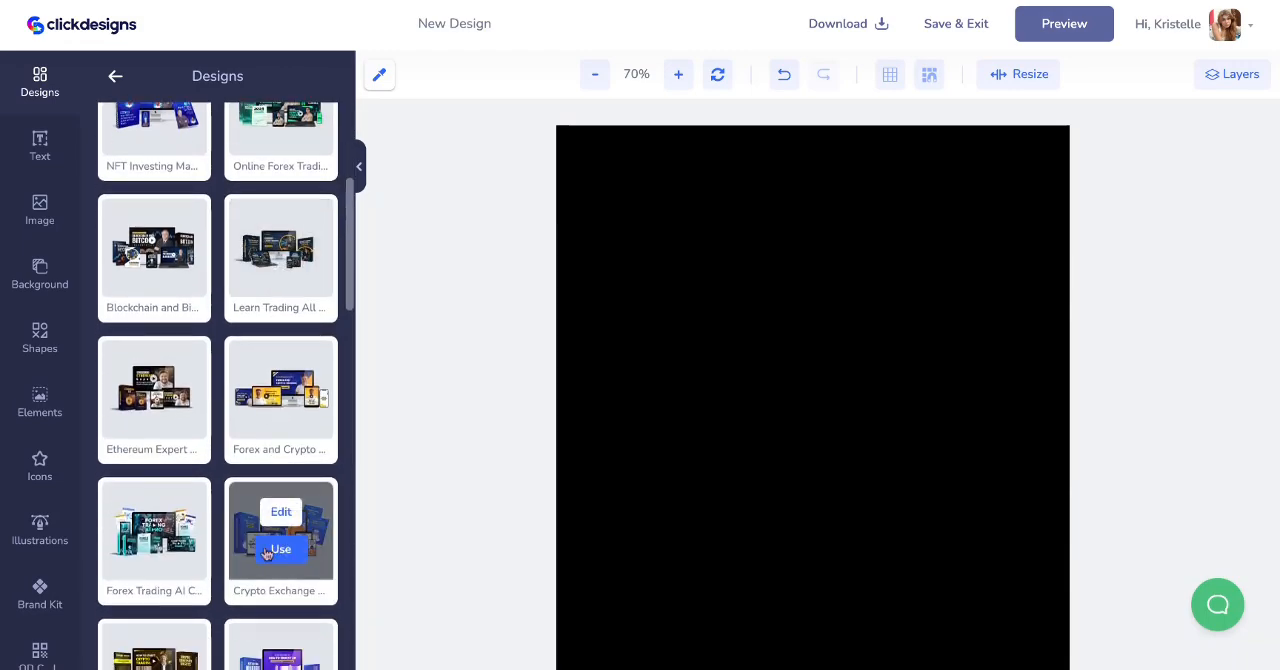
scroll(267, 555, "down", 1)
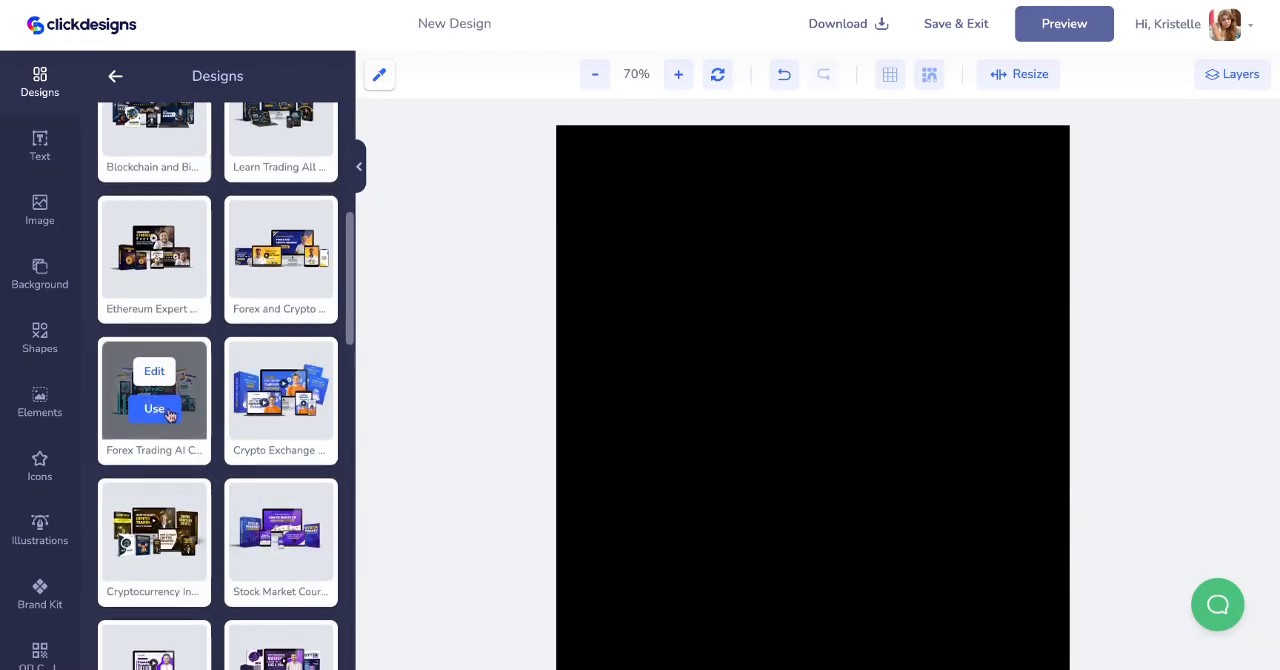
left_click(163, 412)
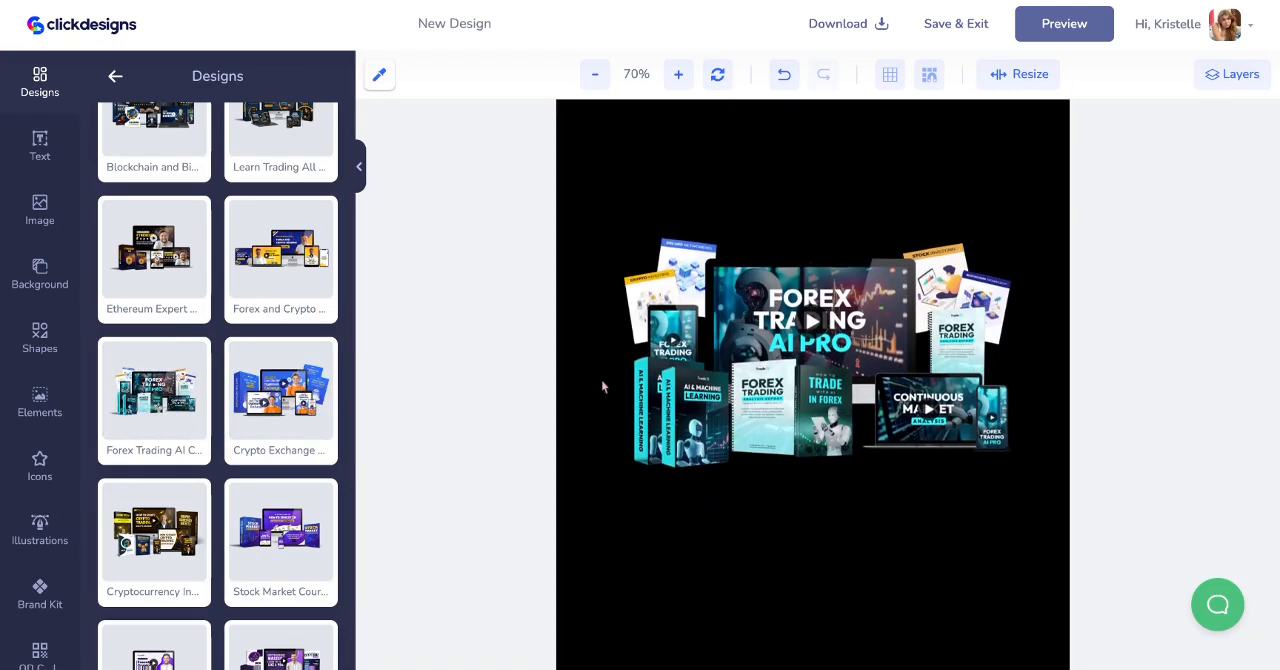
- Enlarge the Forex Trading AI bundle image and center it across the width of the cover
left_click(762, 372)
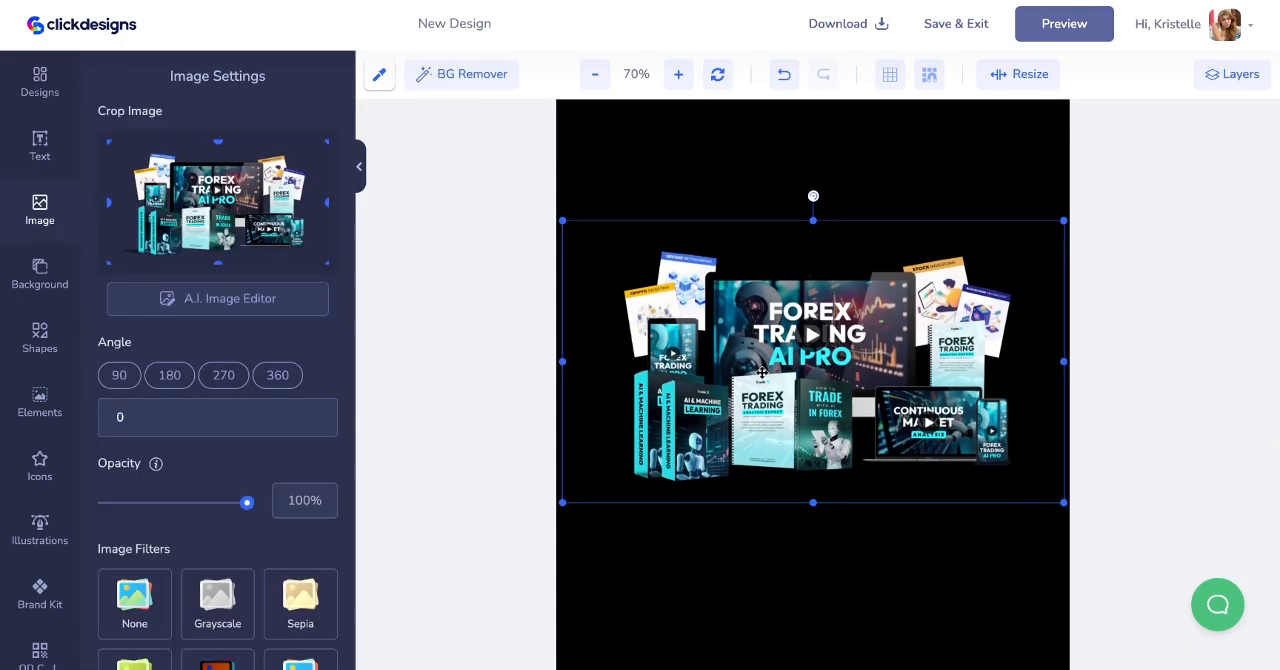
left_click_drag(1063, 503, 1137, 551)
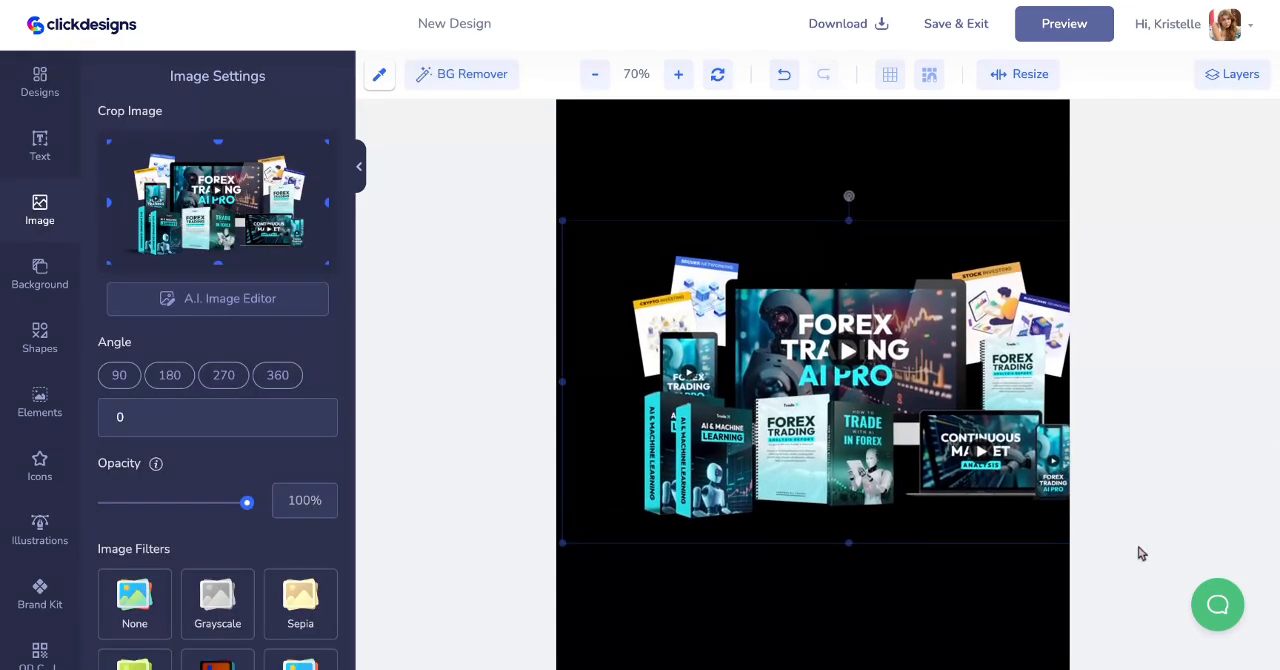
left_click_drag(984, 445, 976, 406)
scroll(905, 406, "up", 2)
- Turn on a gradient for the cover background and set its type to Radial Gradient
left_click(818, 168)
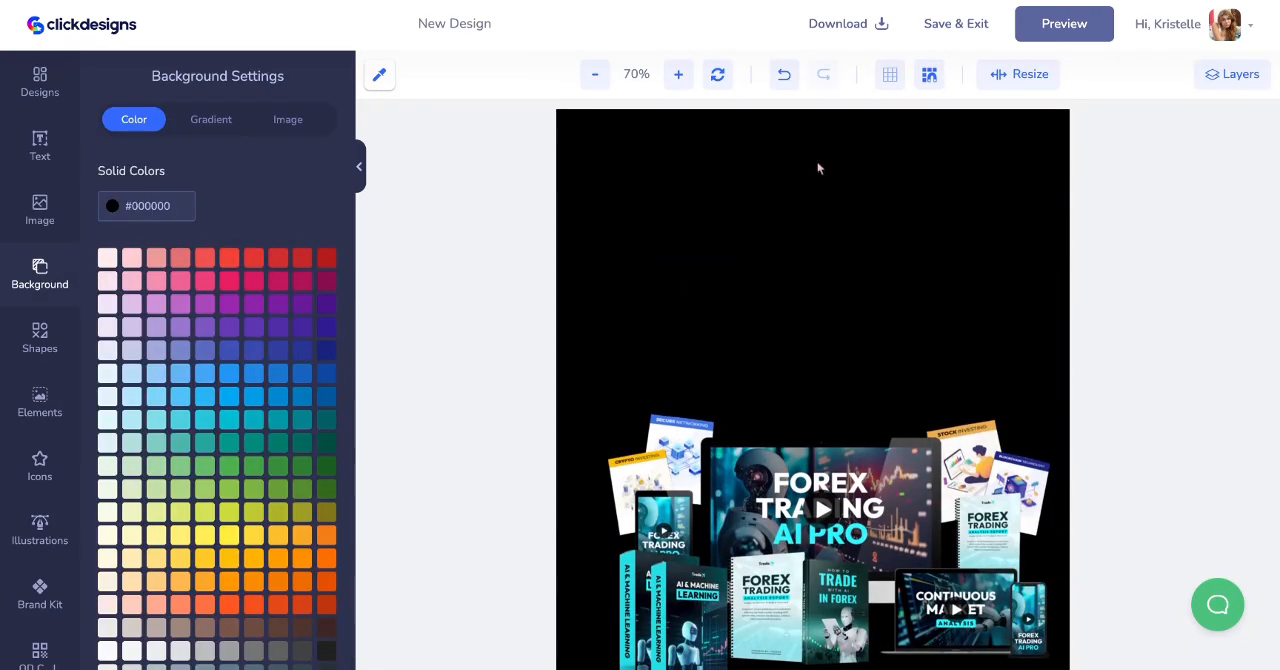
left_click(287, 120)
left_click(221, 121)
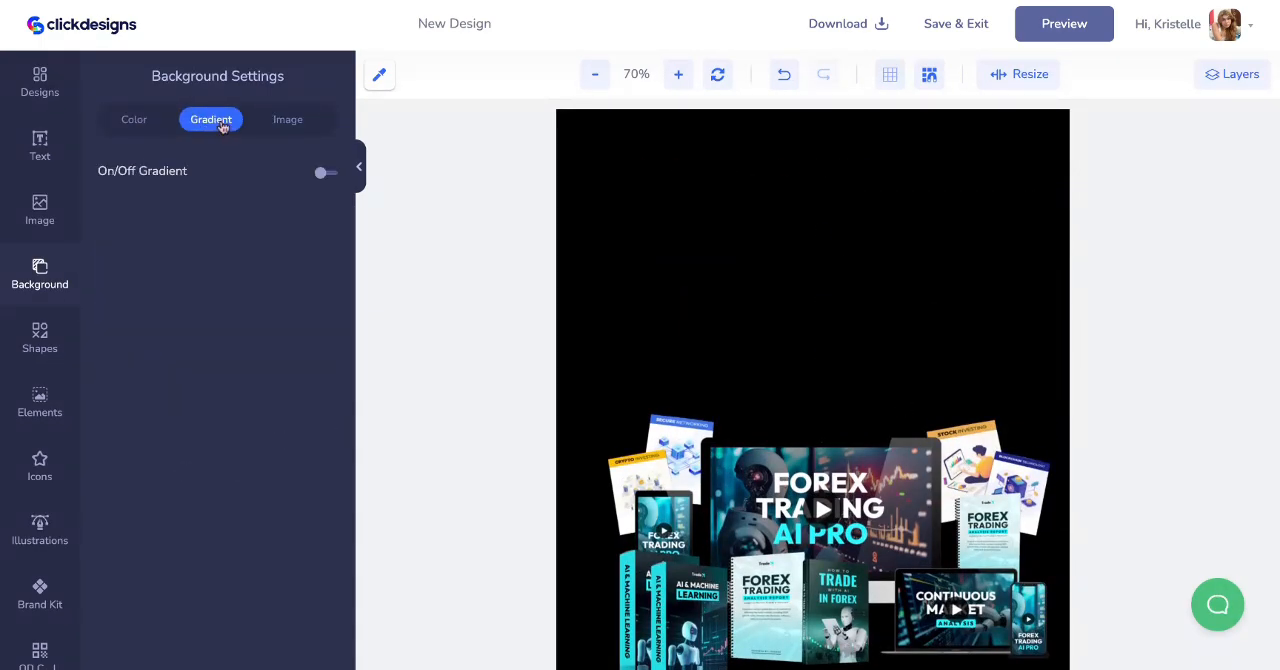
left_click(326, 172)
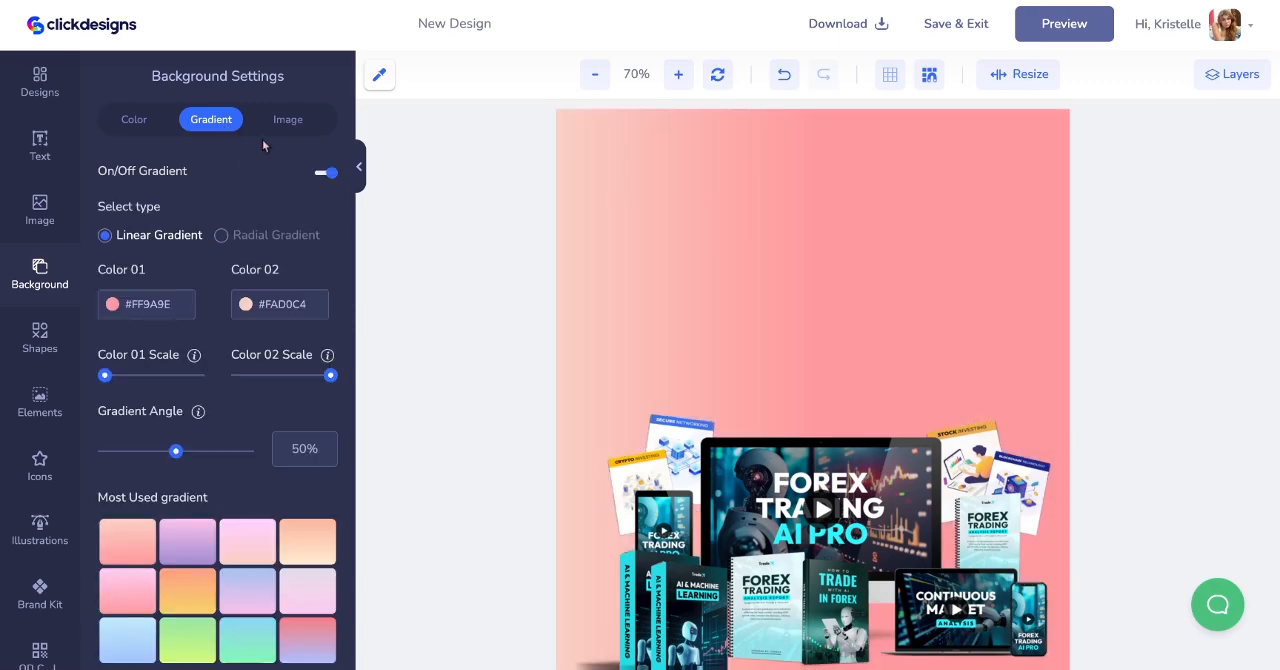
left_click(222, 235)
scroll(588, 324, "down", 5)
scroll(588, 324, "up", 4)
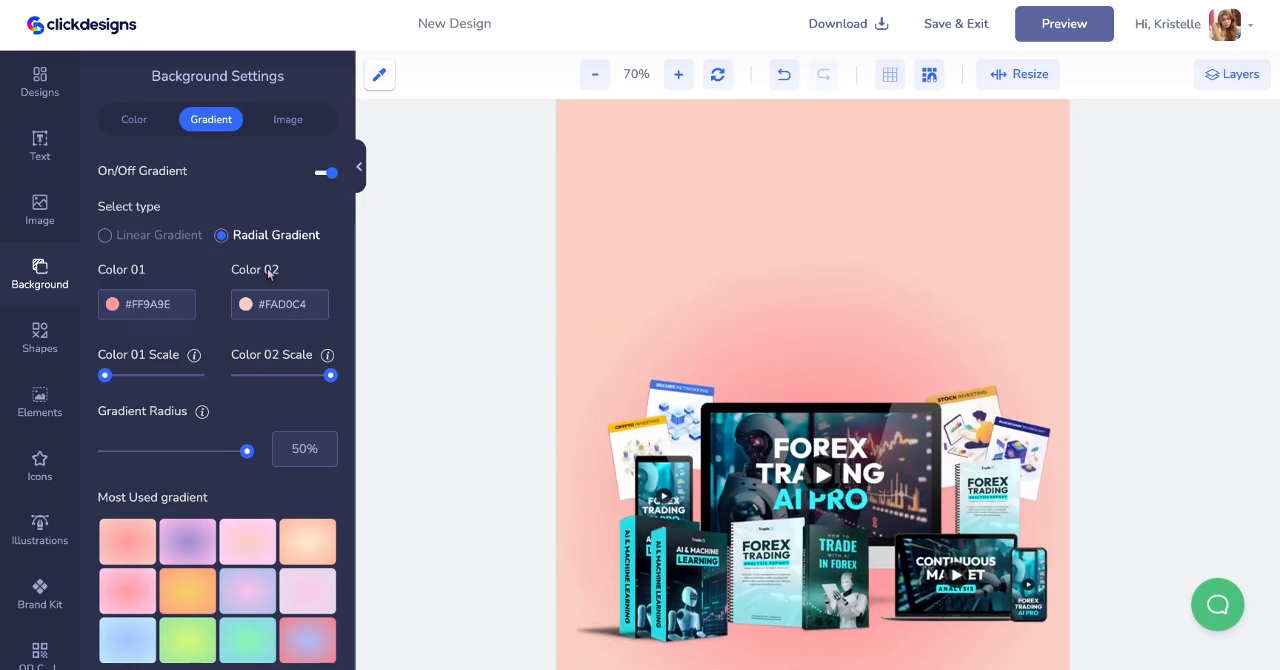
- Try the cyan-and-blue and the purple-and-blue preset radial gradients on the cover background
scroll(270, 290, "down", 3)
scroll(280, 380, "up", 1)
scroll(282, 408, "down", 1)
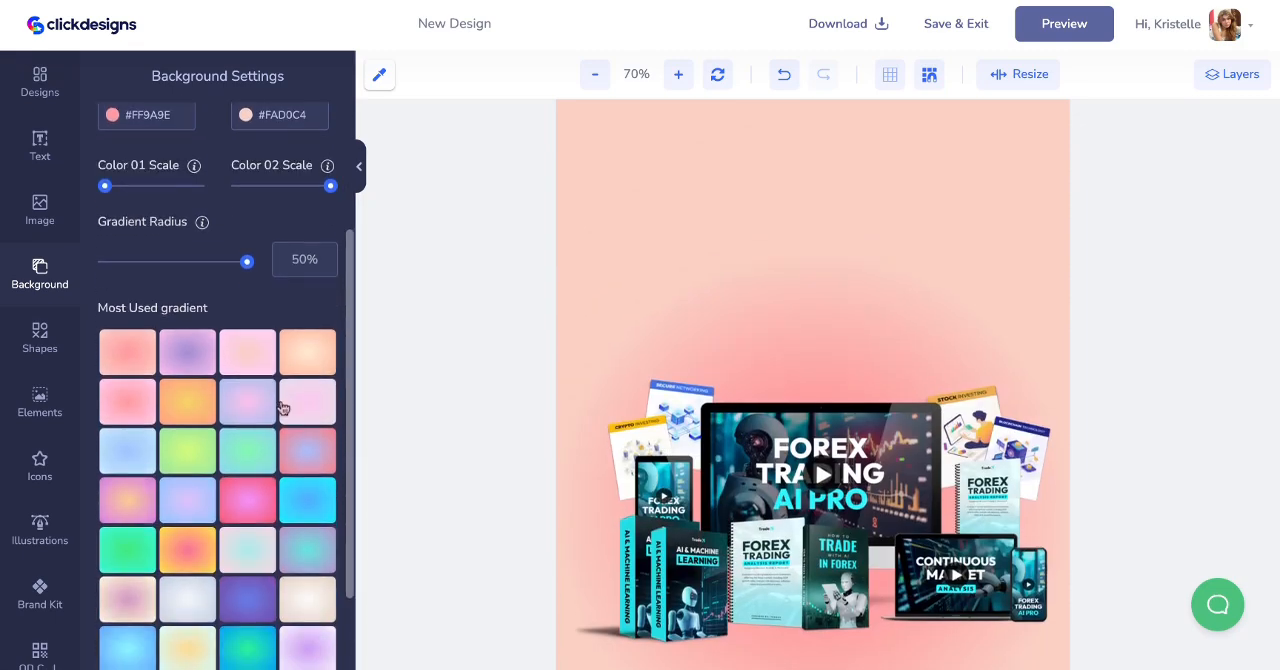
left_click(307, 495)
scroll(575, 518, "down", 3)
scroll(248, 508, "down", 1)
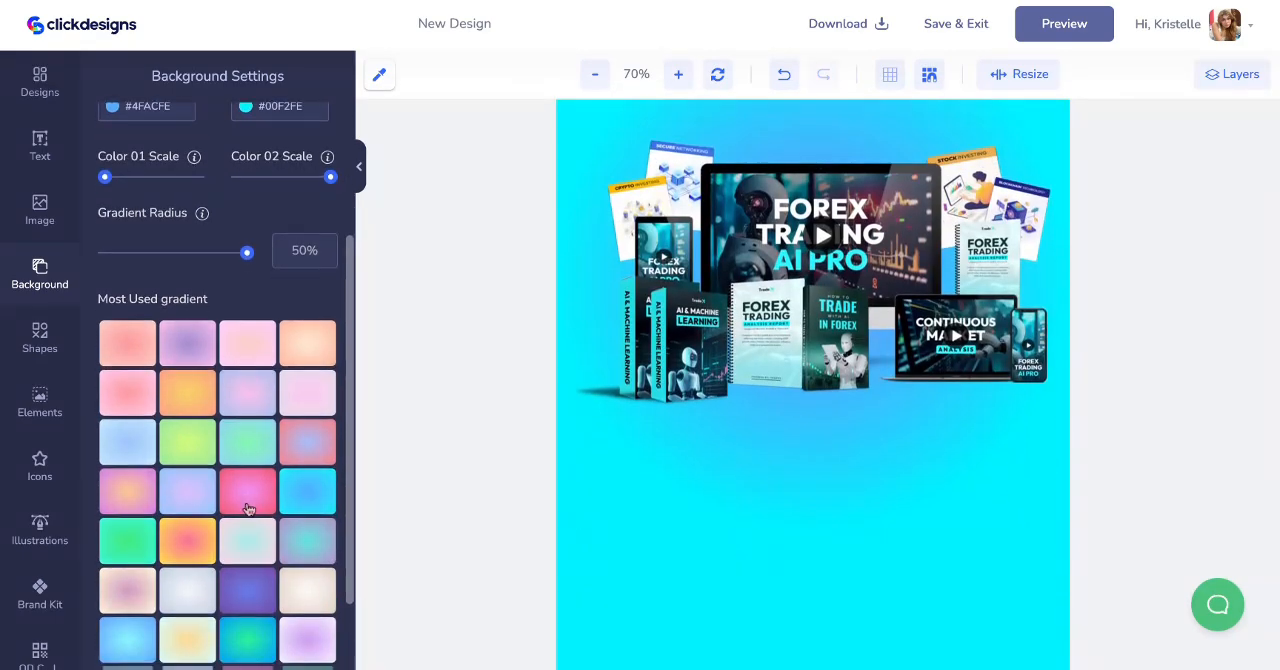
scroll(248, 508, "down", 1)
left_click(250, 523)
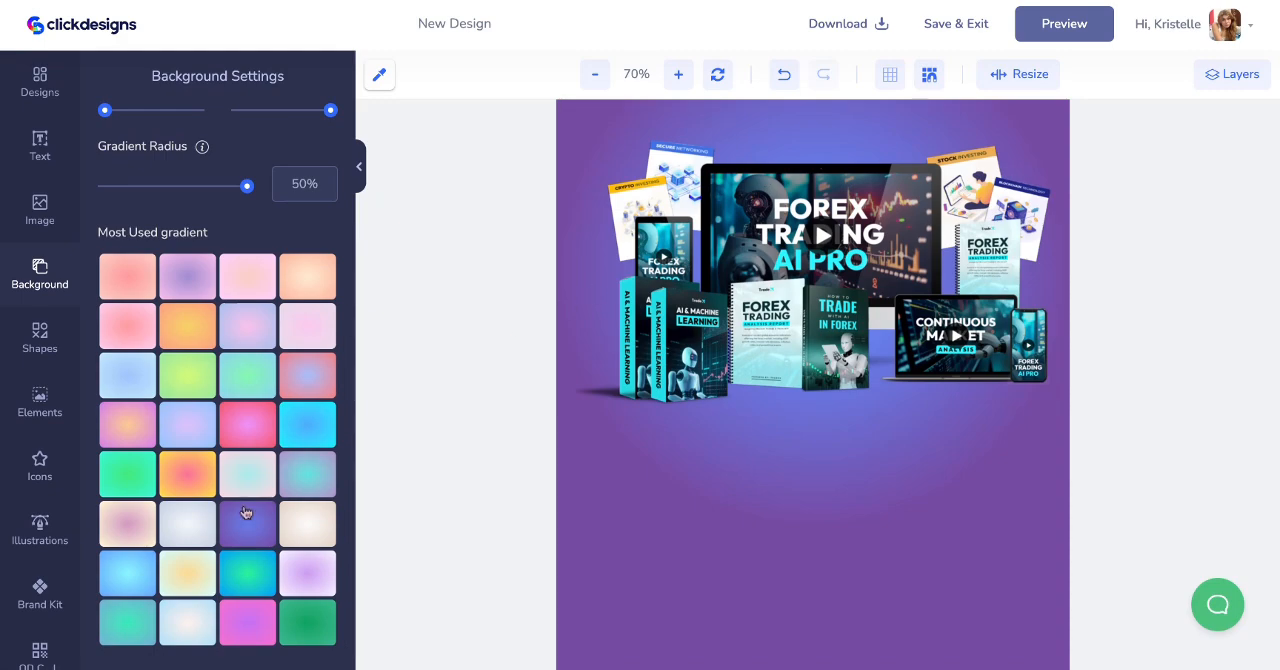
- Apply the preset radial gradient with a green center and blue edges to the cover background
left_click(132, 568)
scroll(820, 298, "up", 1)
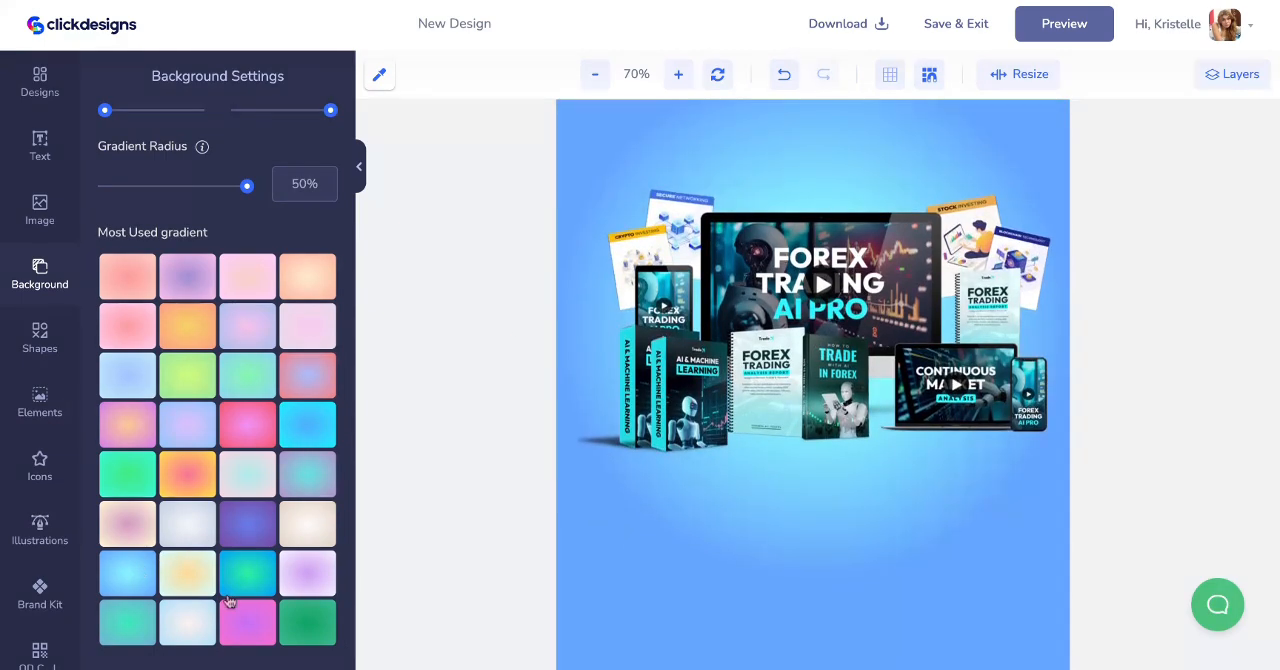
left_click(228, 590)
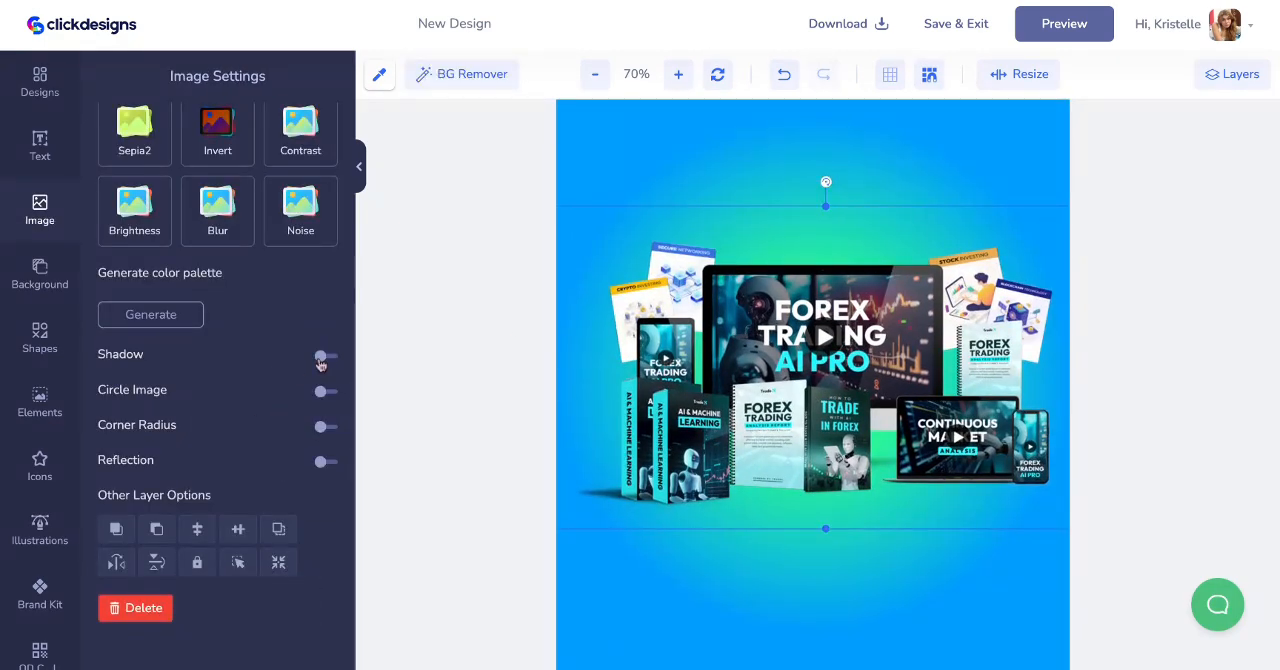
- Turn on a shadow for the bundle image and scale the image down within the green glow
left_click(318, 357)
scroll(226, 491, "down", 1)
mouse_move(727, 338)
left_mouse_down()
mouse_move(719, 308)
mouse_move(713, 329)
left_mouse_up()
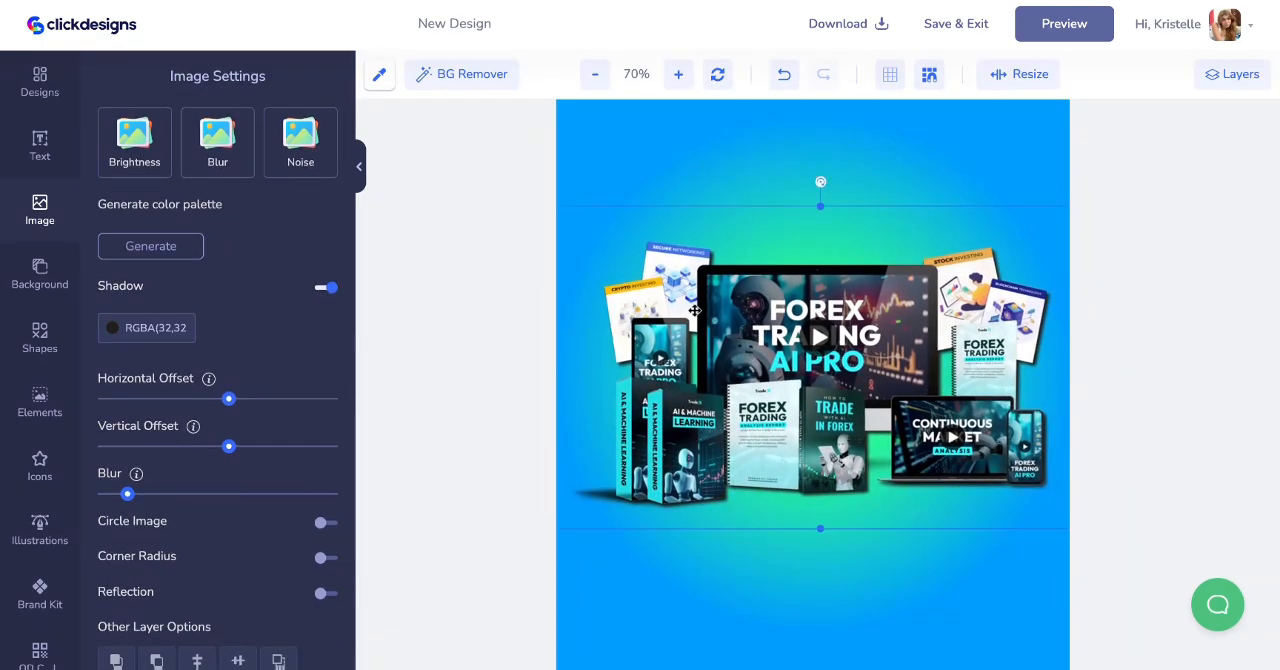
left_click(888, 75)
left_click(888, 76)
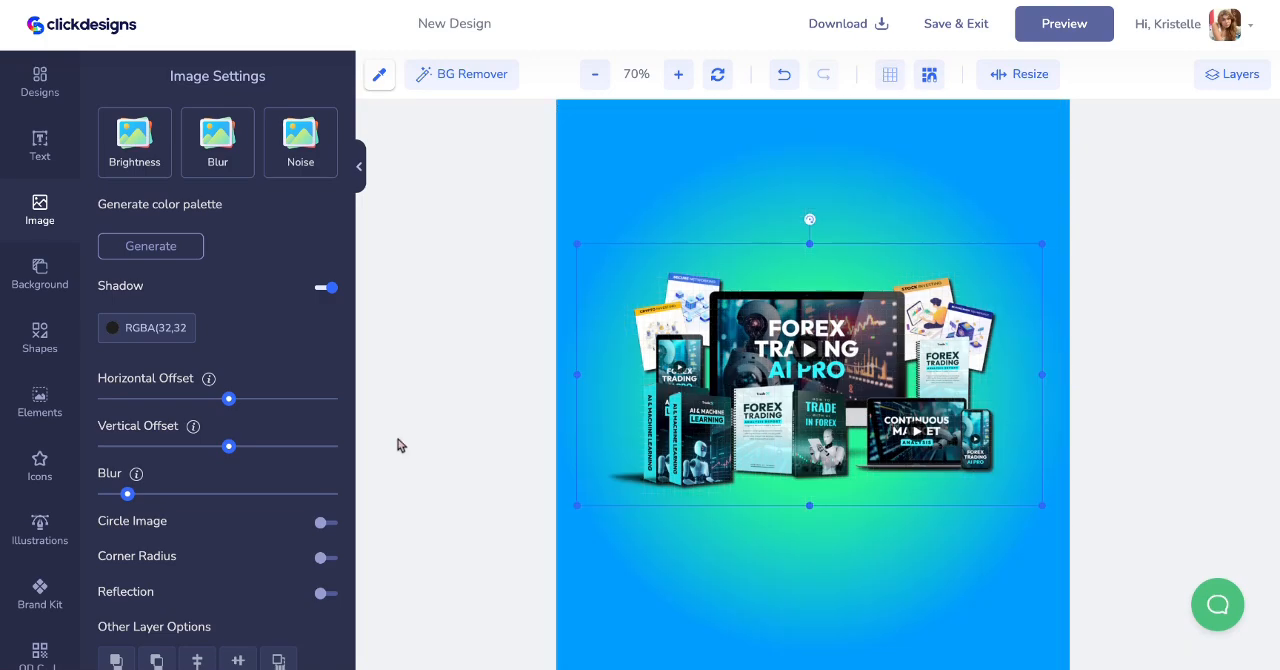
- Add the clickdesigns wordmark logo from the brand kit and remove its white background
left_click(40, 462)
scroll(40, 470, "down", 1)
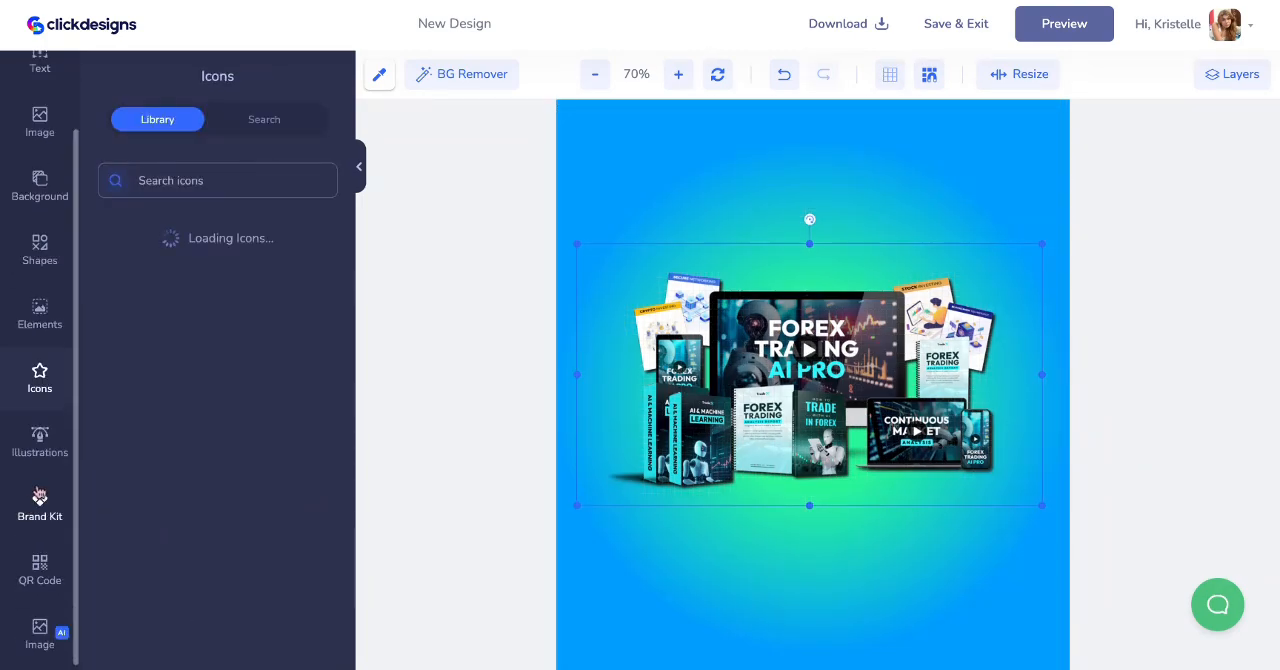
left_click(40, 505)
left_click(138, 218)
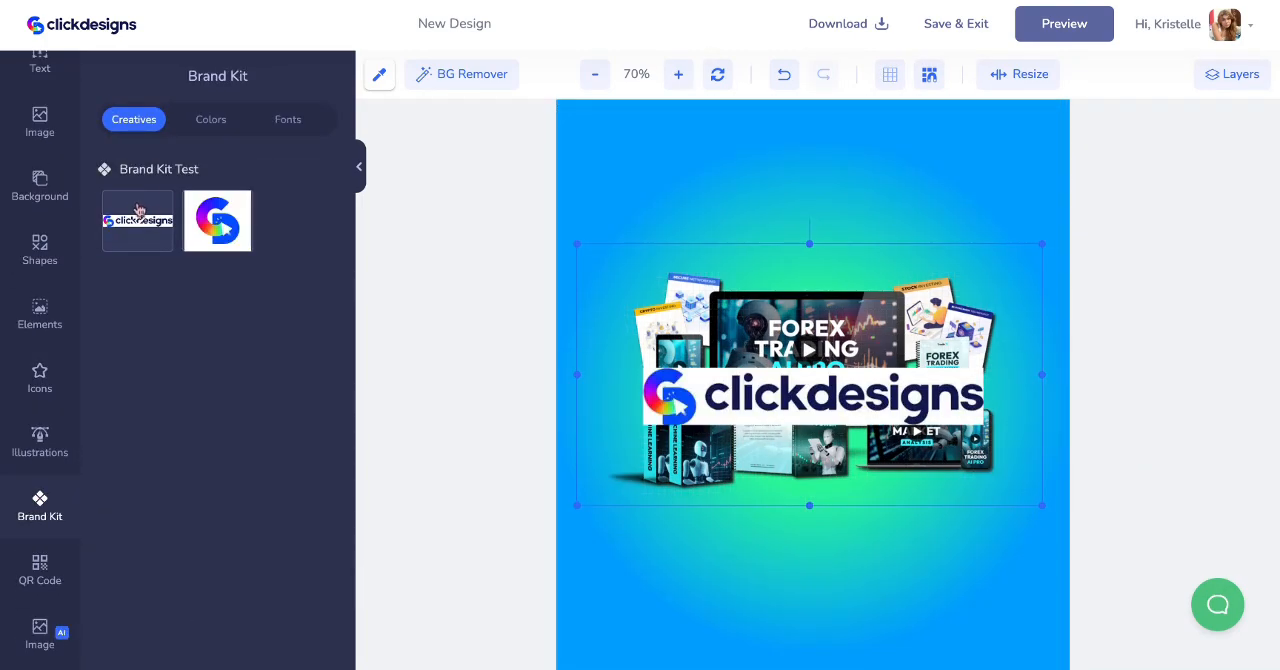
left_click(748, 395)
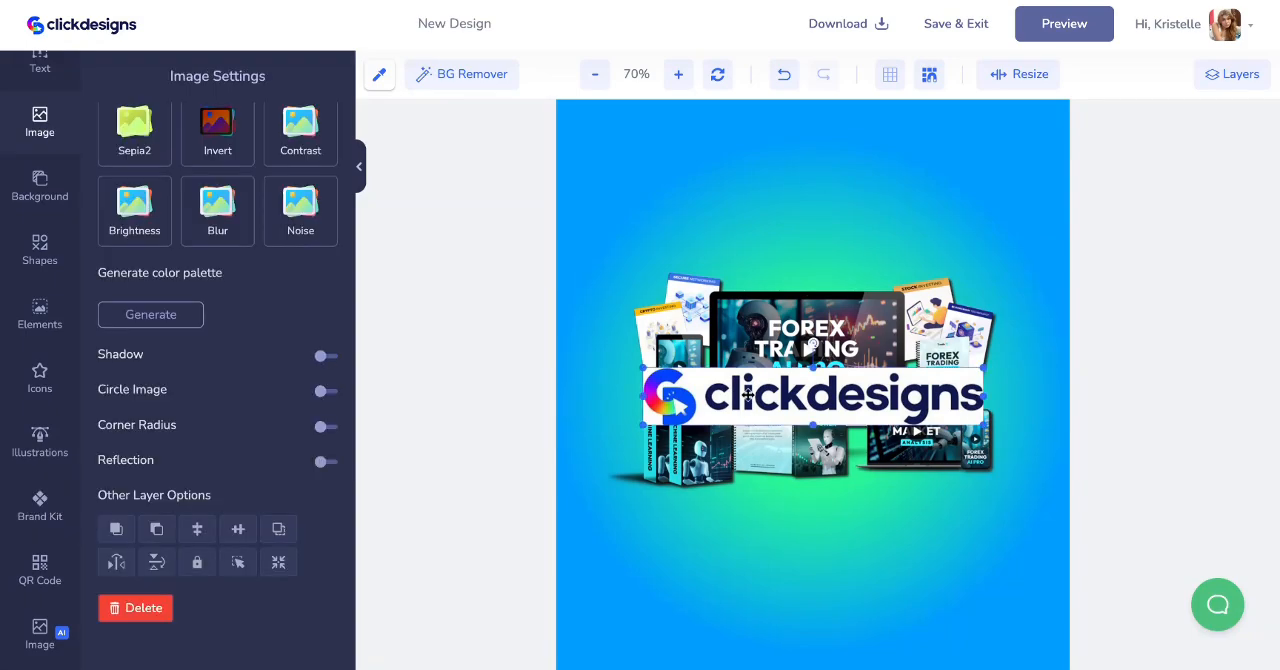
left_click(474, 77)
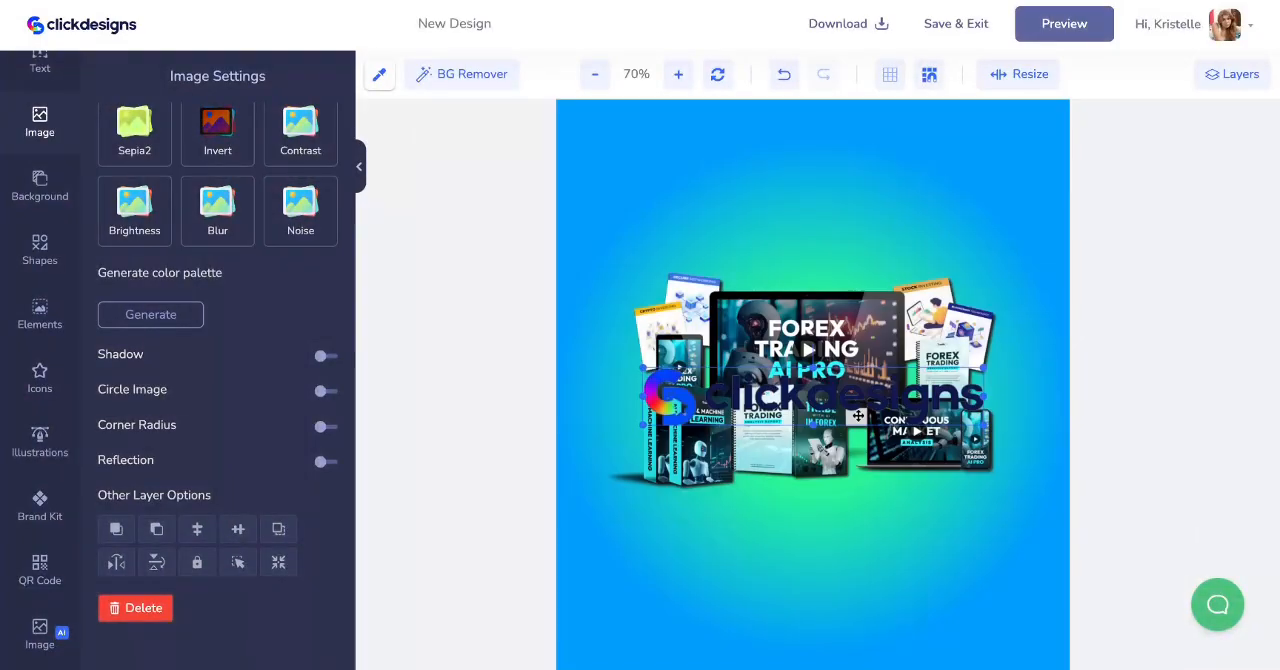
- Shrink the clickdesigns logo and place it centered just below the bundle image
left_click_drag(987, 430, 855, 363)
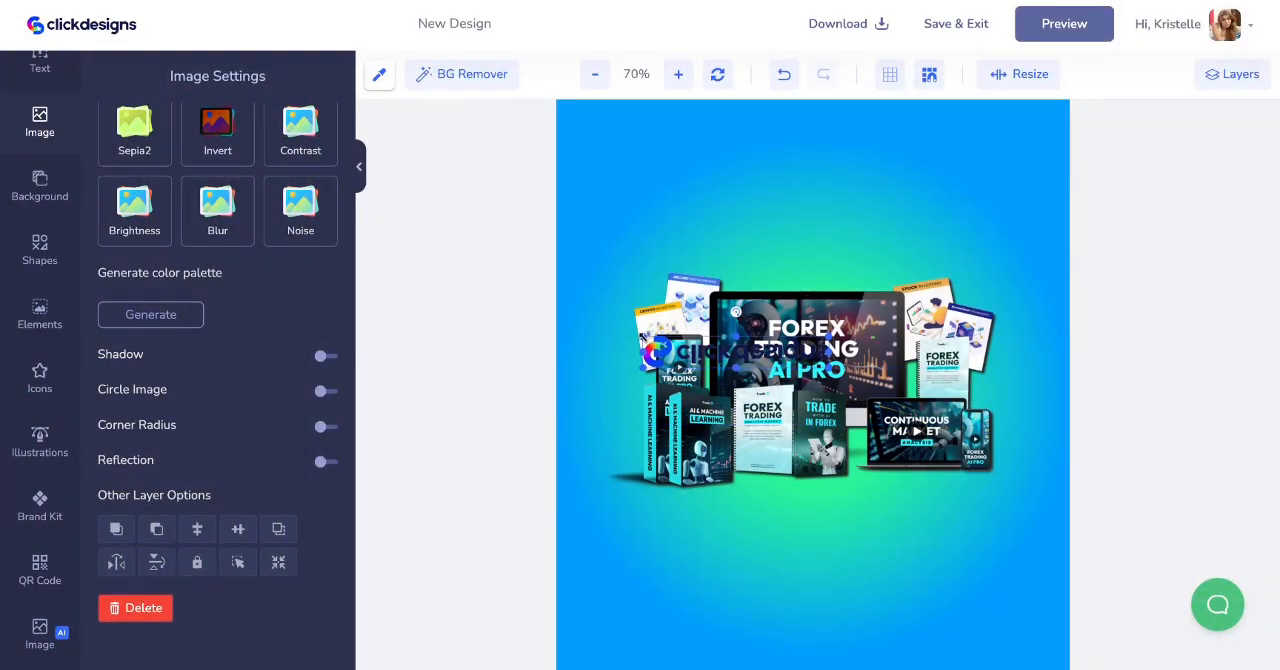
left_click_drag(643, 339, 672, 464)
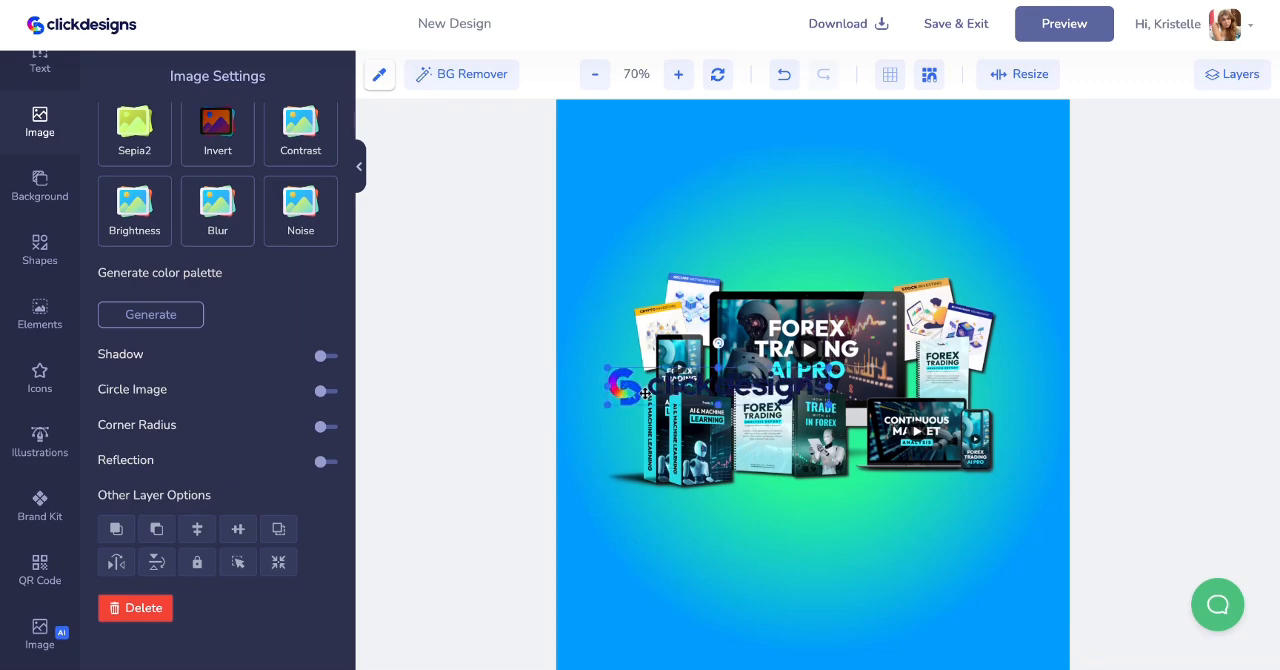
left_click_drag(645, 393, 746, 522)
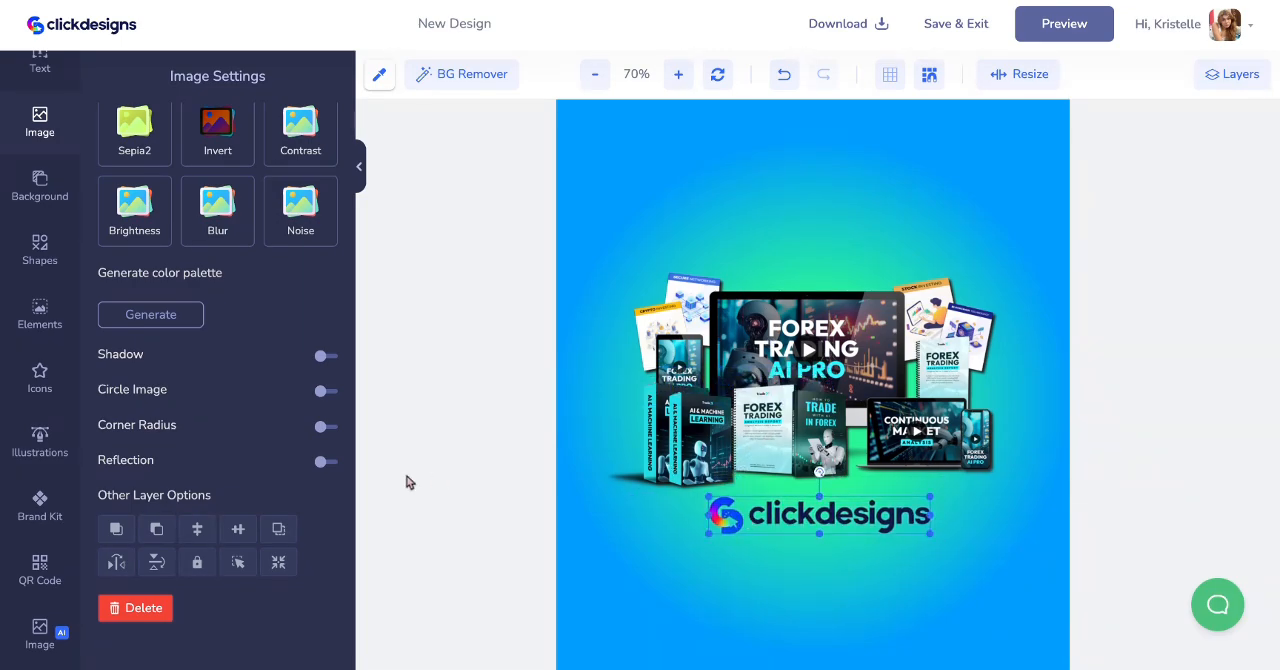
- Turn on a shadow for the clickdesigns logo and reduce its vertical and horizontal offsets slightly
left_click(322, 356)
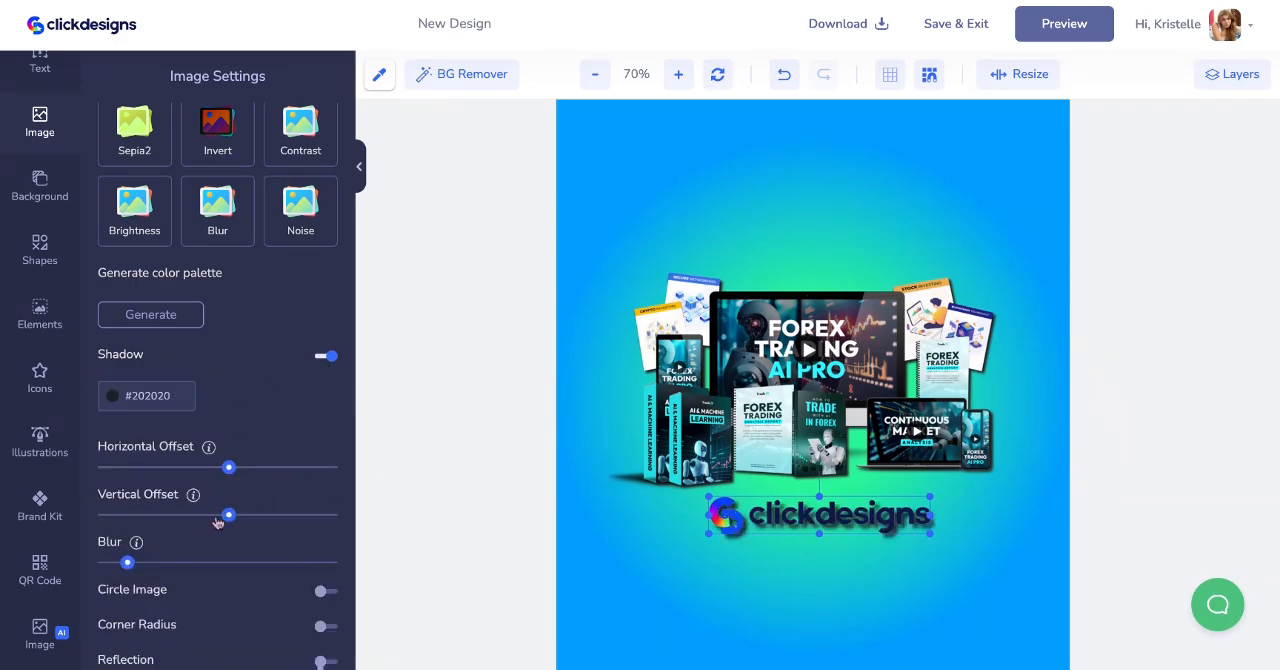
left_click_drag(228, 517, 219, 521)
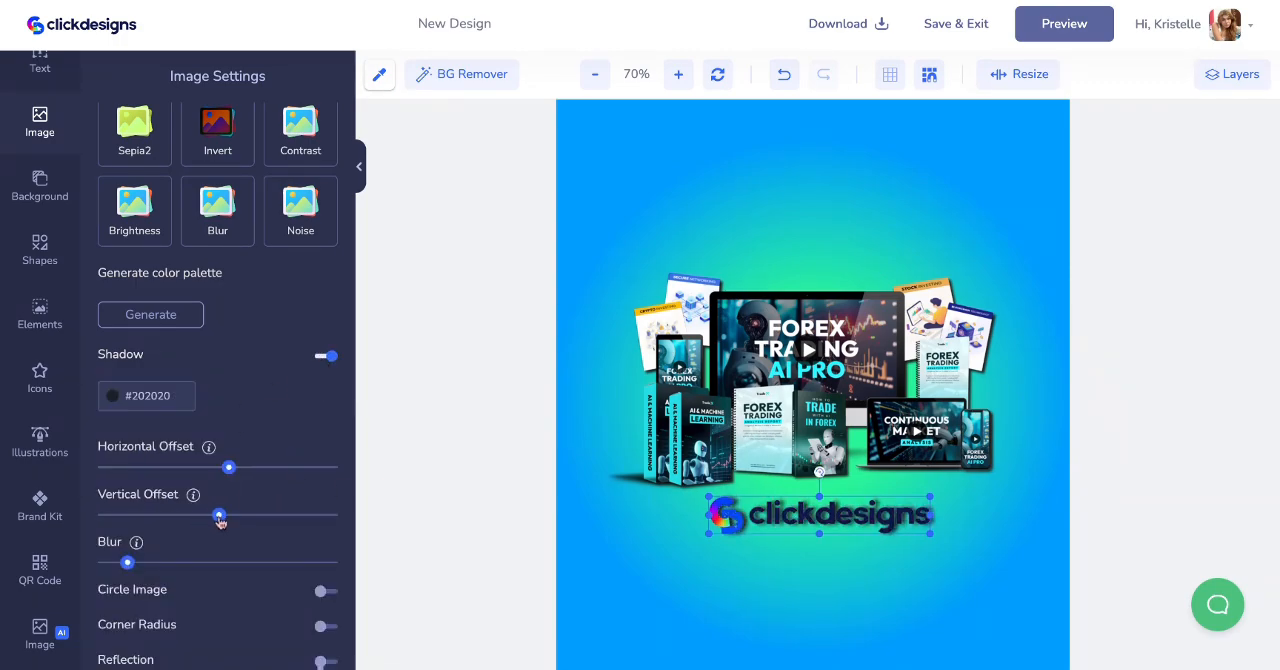
left_click_drag(229, 471, 223, 473)
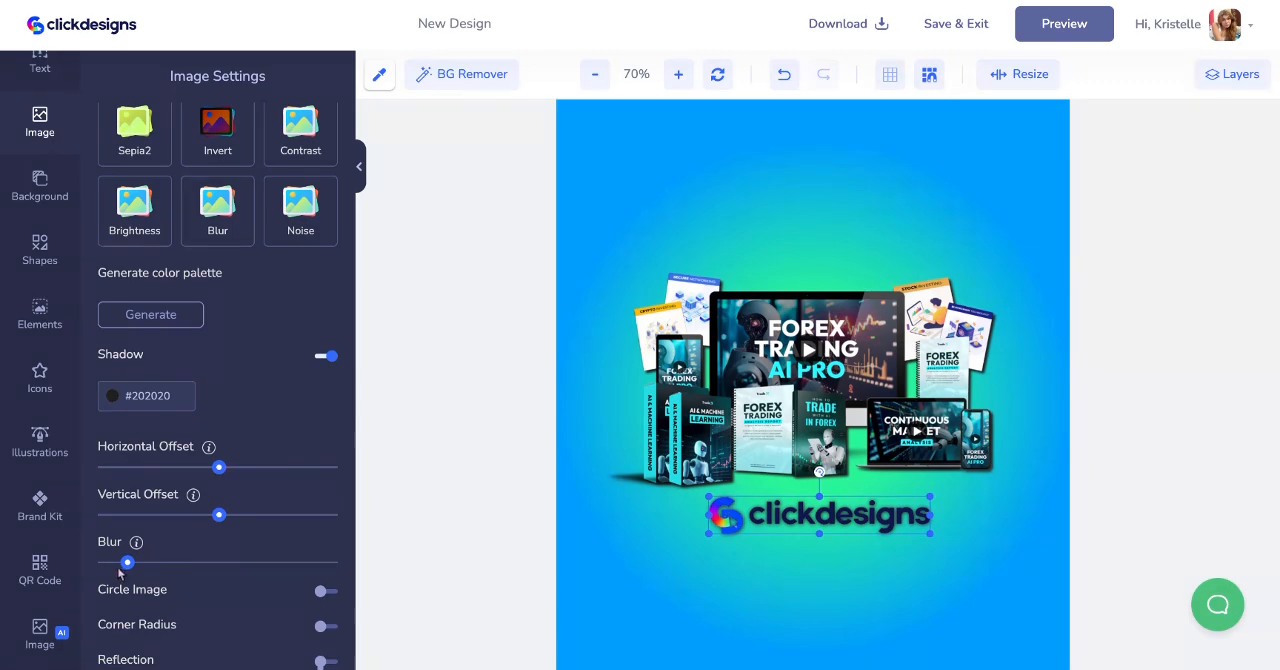
- Add the blue chat bubble icon with three white dots from the icon library to the cover
left_click(56, 383)
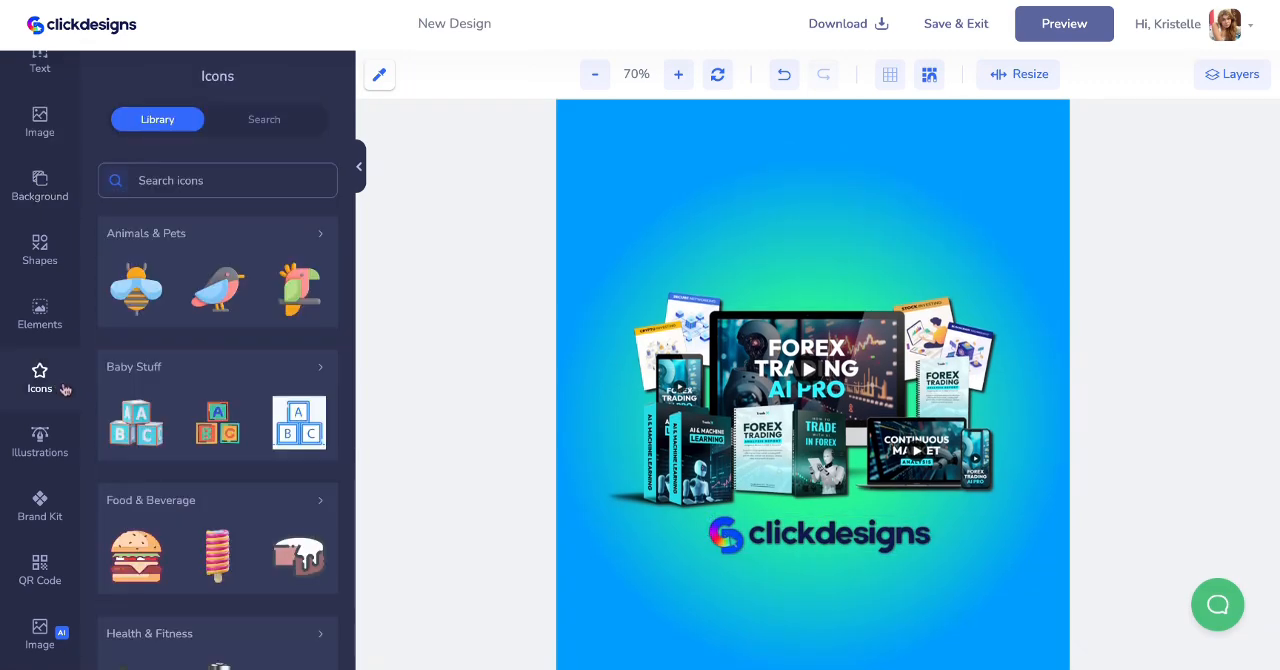
scroll(186, 543, "down", 10)
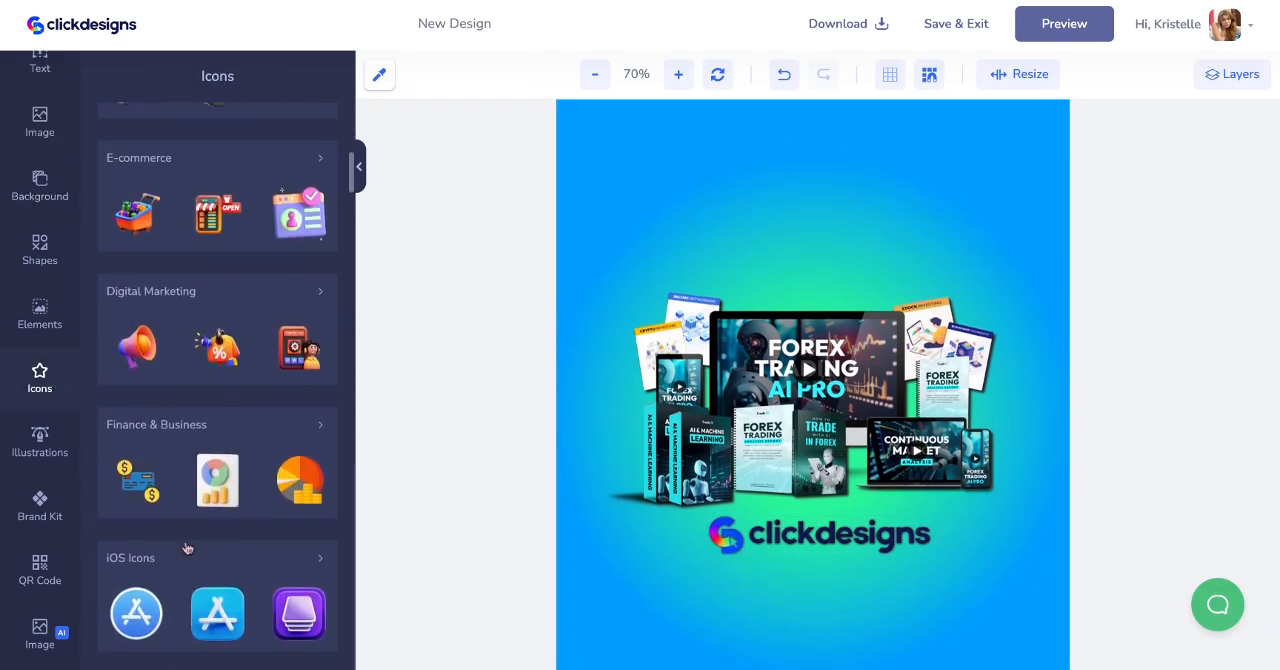
scroll(186, 548, "up", 3)
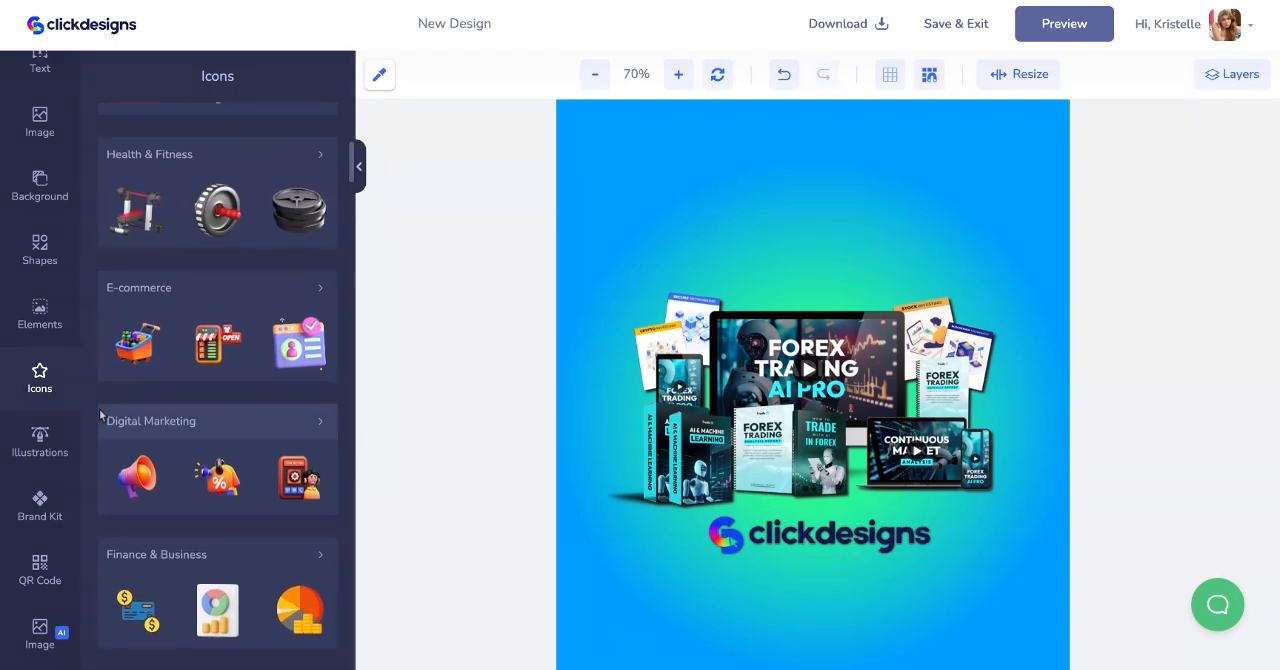
scroll(99, 409, "down", 4)
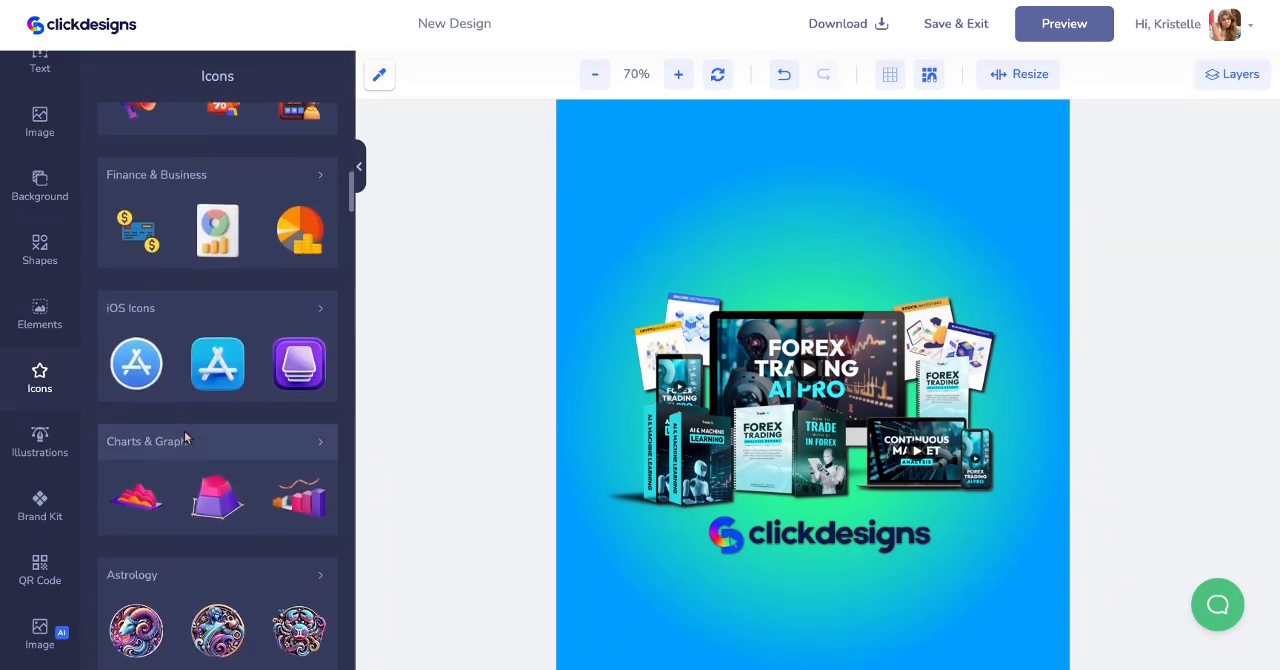
scroll(184, 437, "down", 5)
scroll(184, 420, "up", 1)
left_click(184, 411)
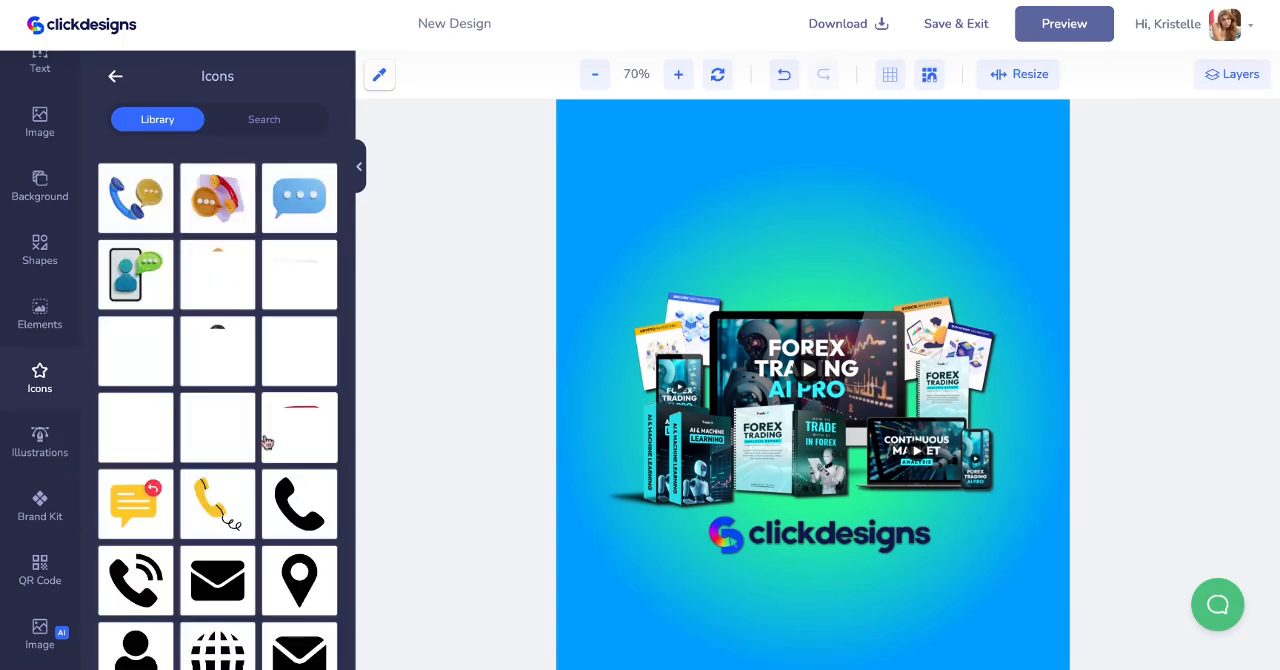
left_click(299, 206)
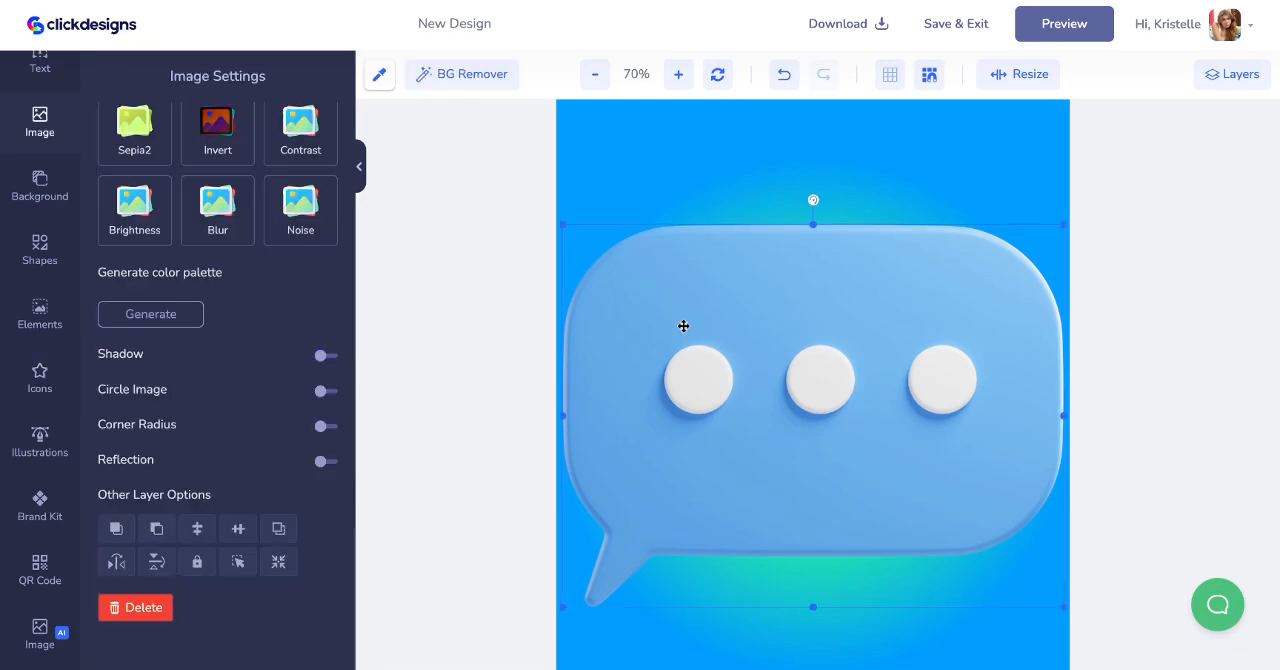
- Shrink the blue chat bubble icon and place it above the upper-right corner of the bundle image
left_click_drag(683, 326, 767, 318)
left_click_drag(699, 220, 673, 345)
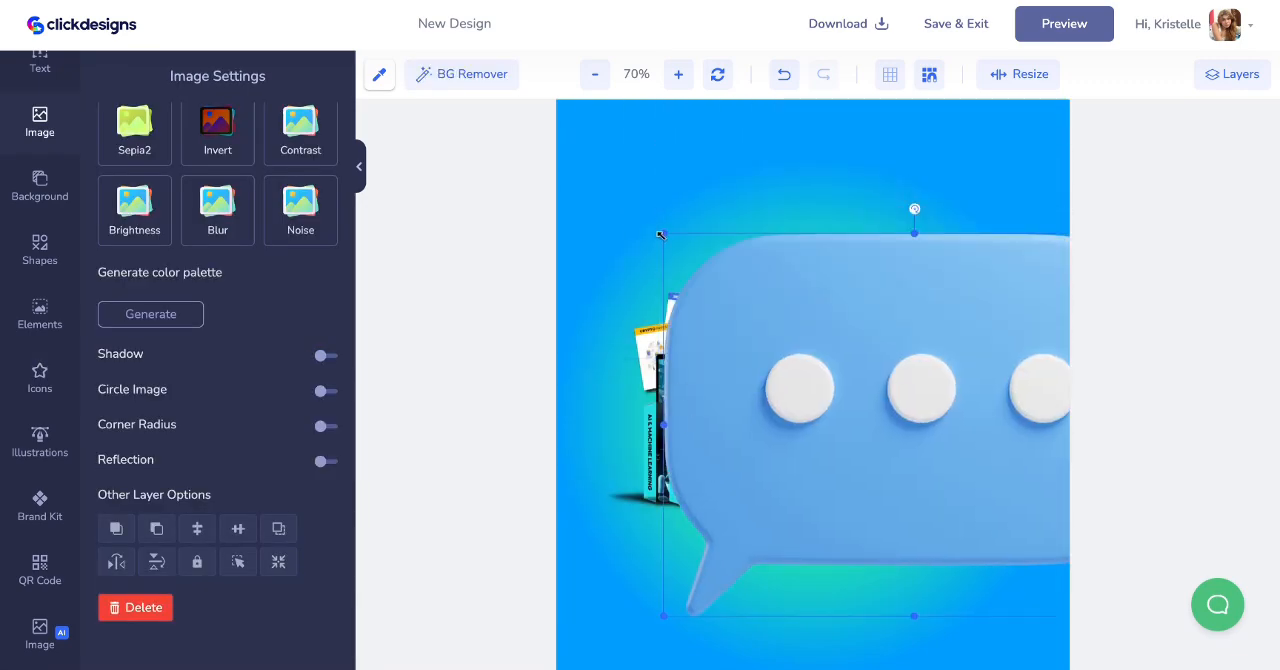
left_click_drag(660, 234, 985, 478)
left_click_drag(1007, 539, 886, 253)
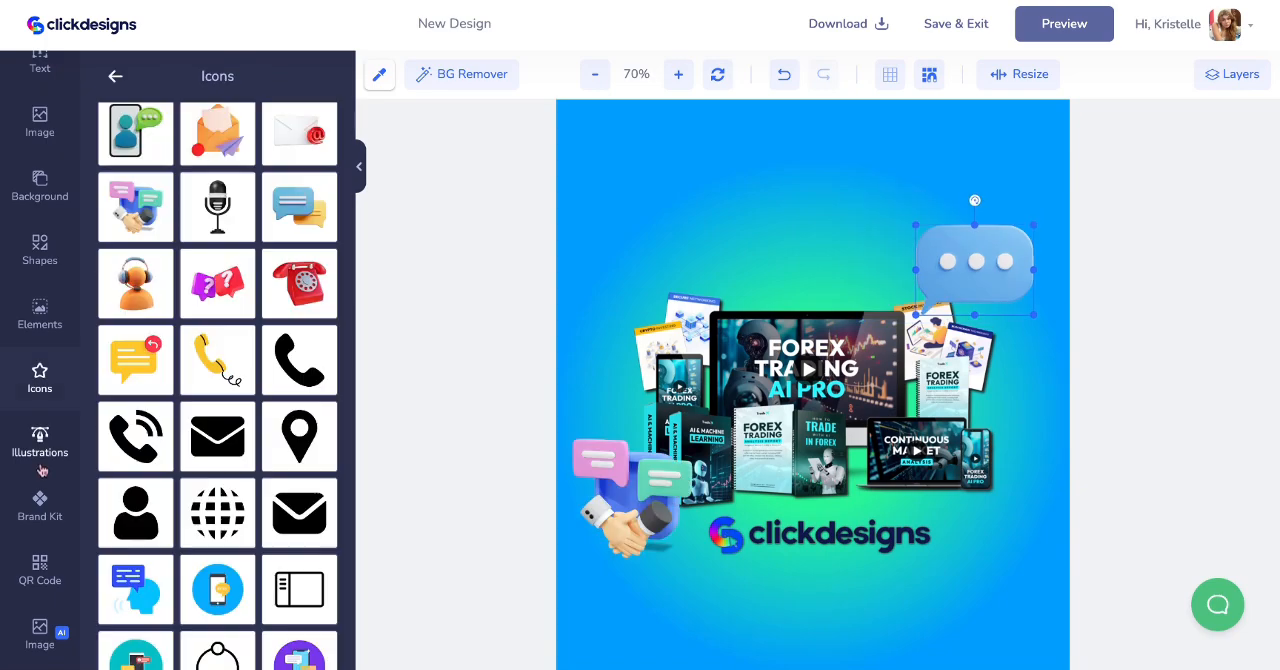
- Add the doodle of a blue ring linked with a black outlined loop, enlarge it and place it over the bundle image's upper-left corner
left_click(40, 440)
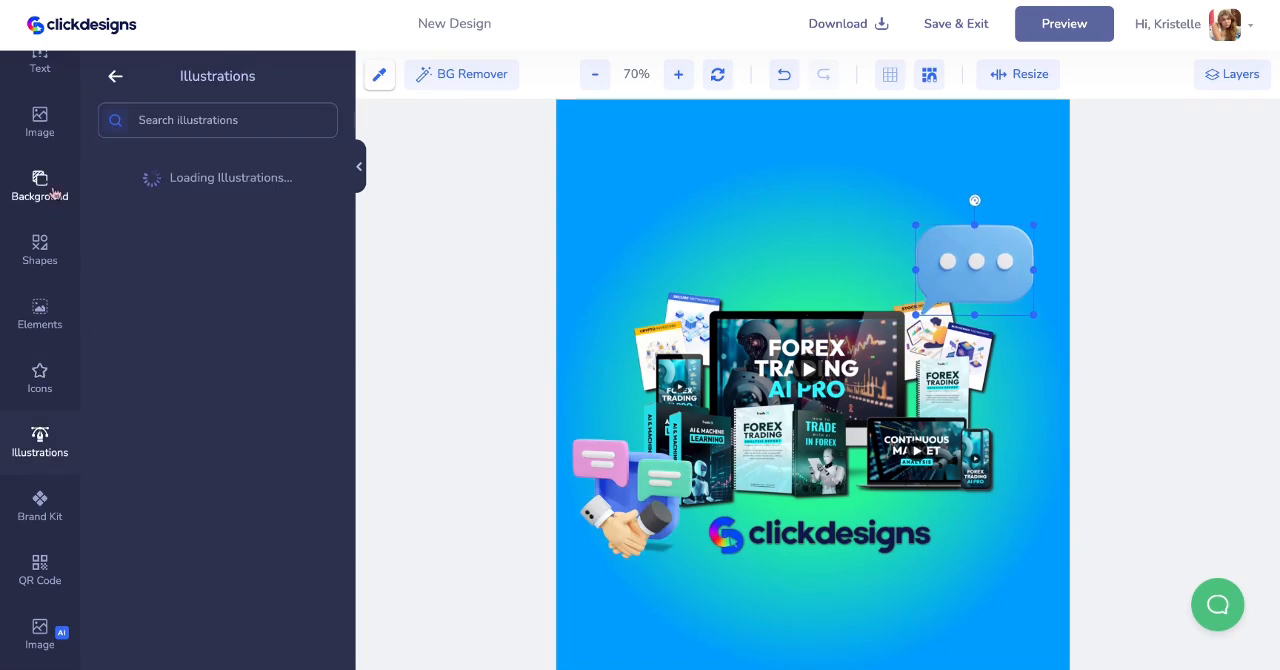
left_click(40, 250)
scroll(167, 456, "down", 2)
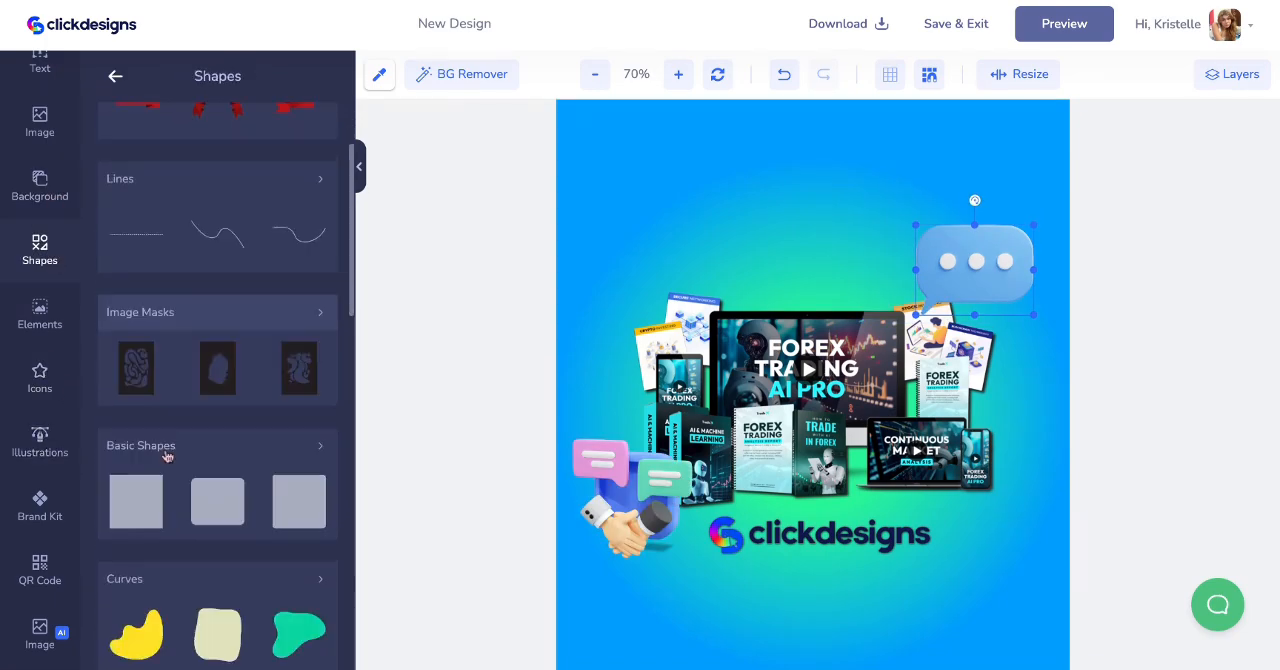
scroll(167, 456, "down", 4)
scroll(228, 340, "up", 1)
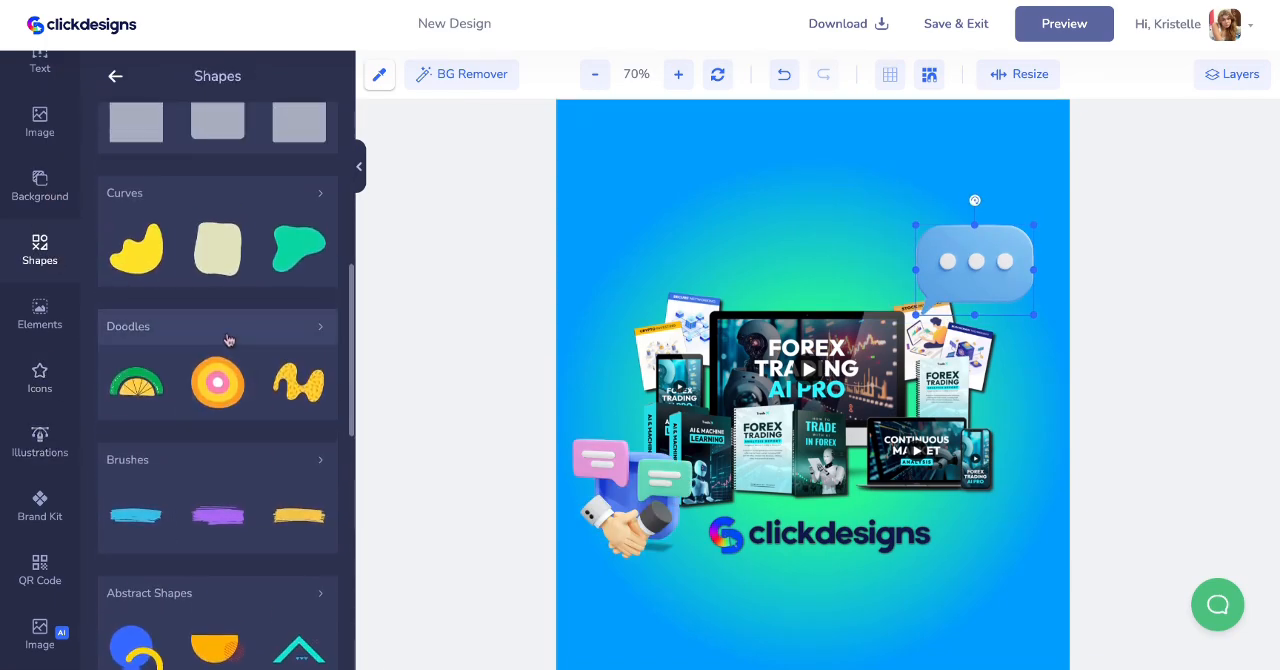
left_click(228, 340)
scroll(224, 381, "down", 4)
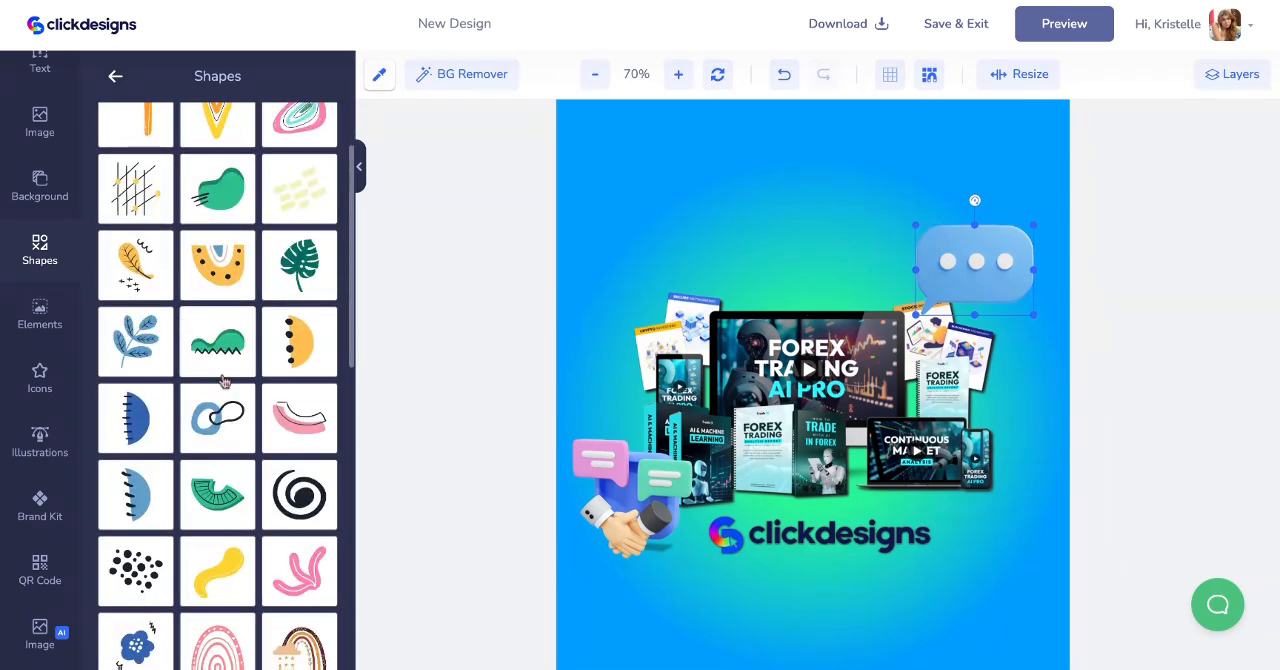
scroll(224, 381, "down", 3)
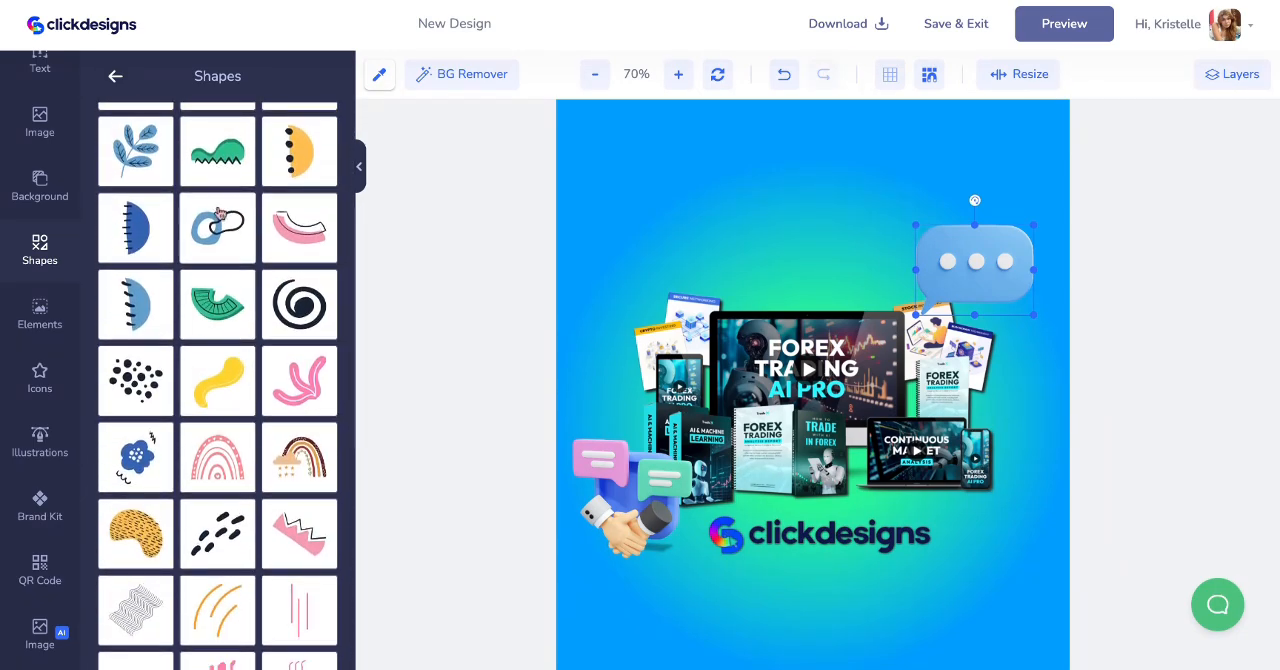
left_click(218, 212)
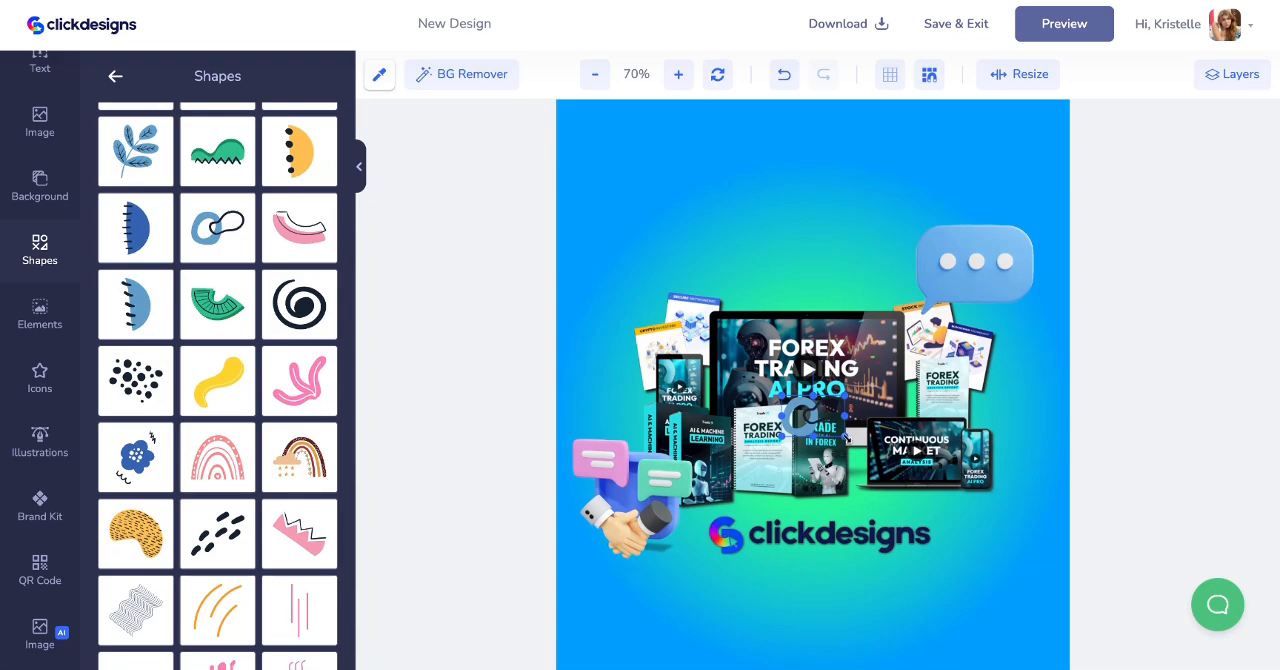
mouse_move(830, 440)
left_mouse_down()
mouse_move(700, 320)
mouse_move(664, 304)
left_mouse_up()
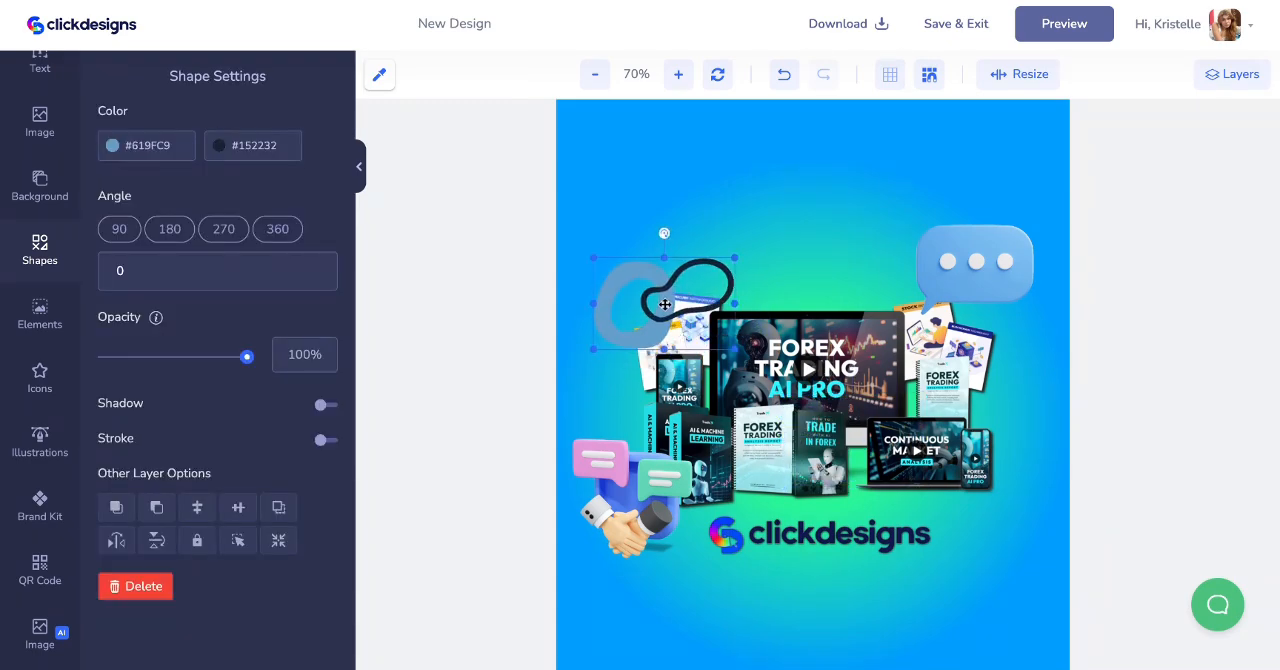
- Add the light blue half-circle doodle with black dashes, enlarge it and place it over the bundle image's lower-right side
left_click(40, 250)
scroll(200, 407, "down", 4)
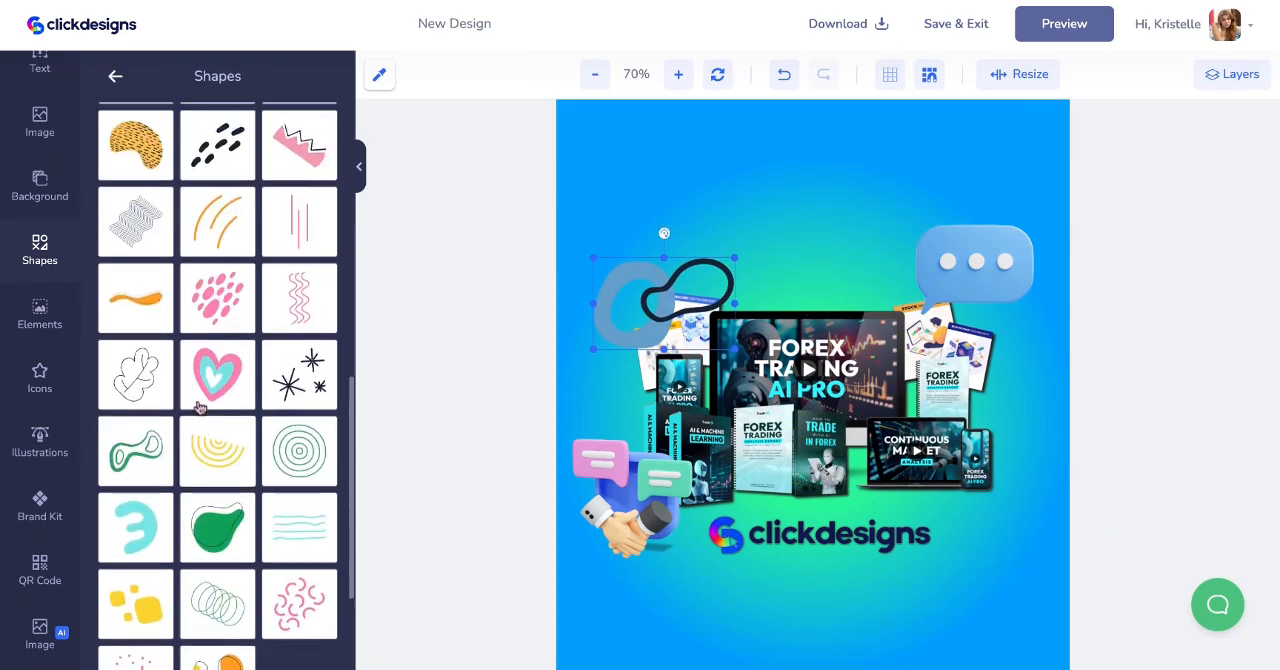
scroll(195, 395, "up", 5)
left_click(135, 276)
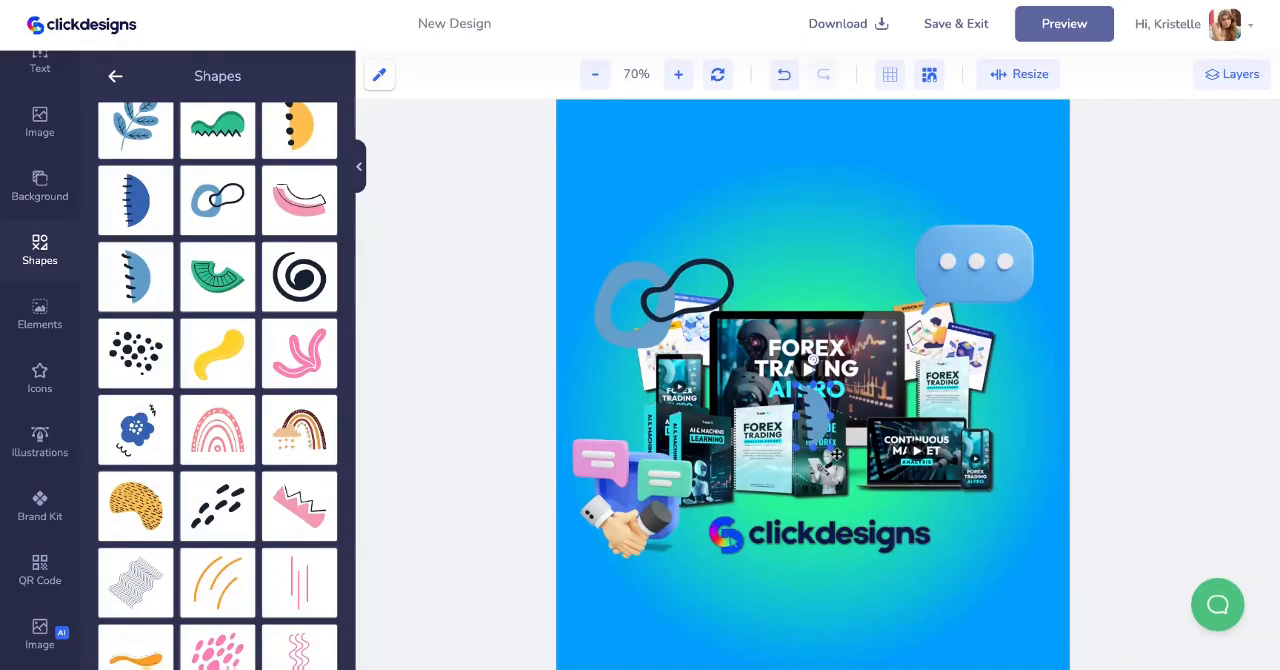
left_click_drag(836, 453, 997, 446)
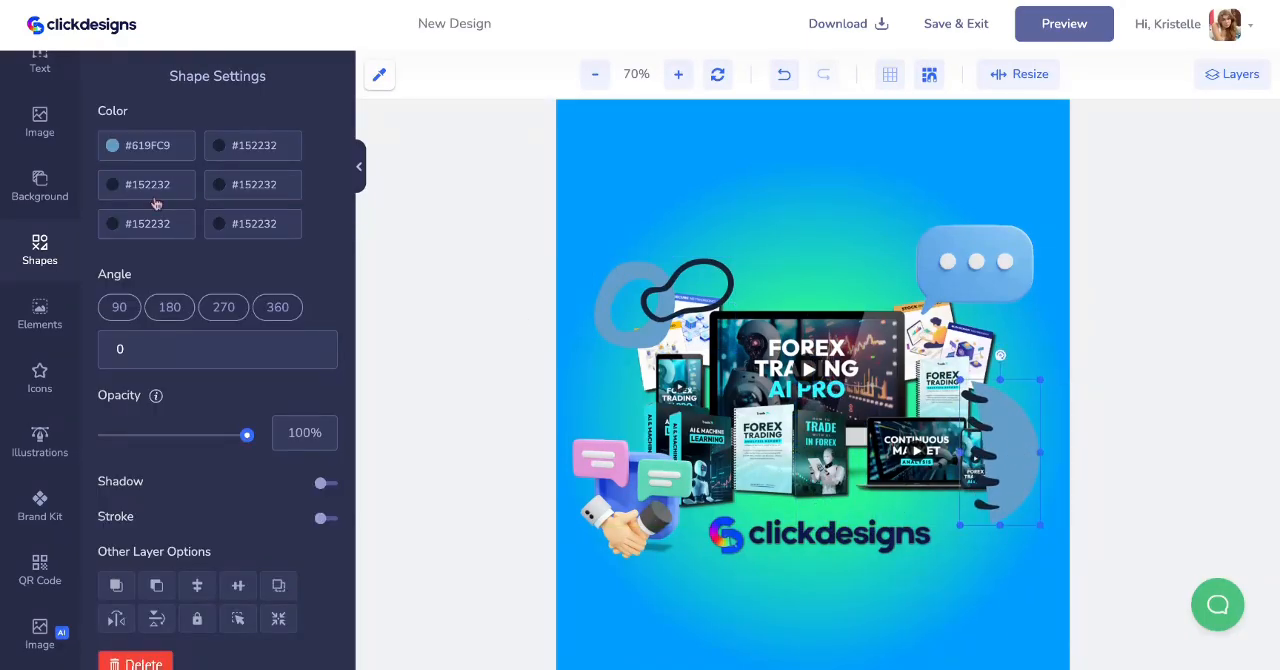
left_click(37, 316)
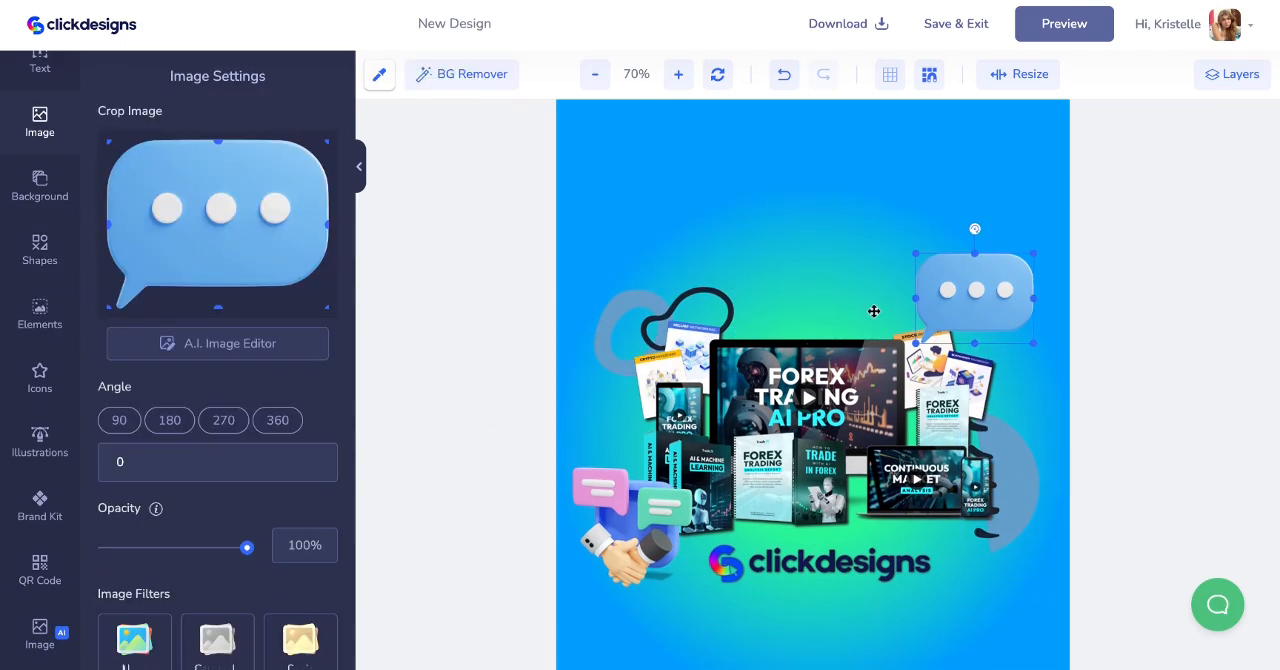
scroll(874, 311, "down", 1)
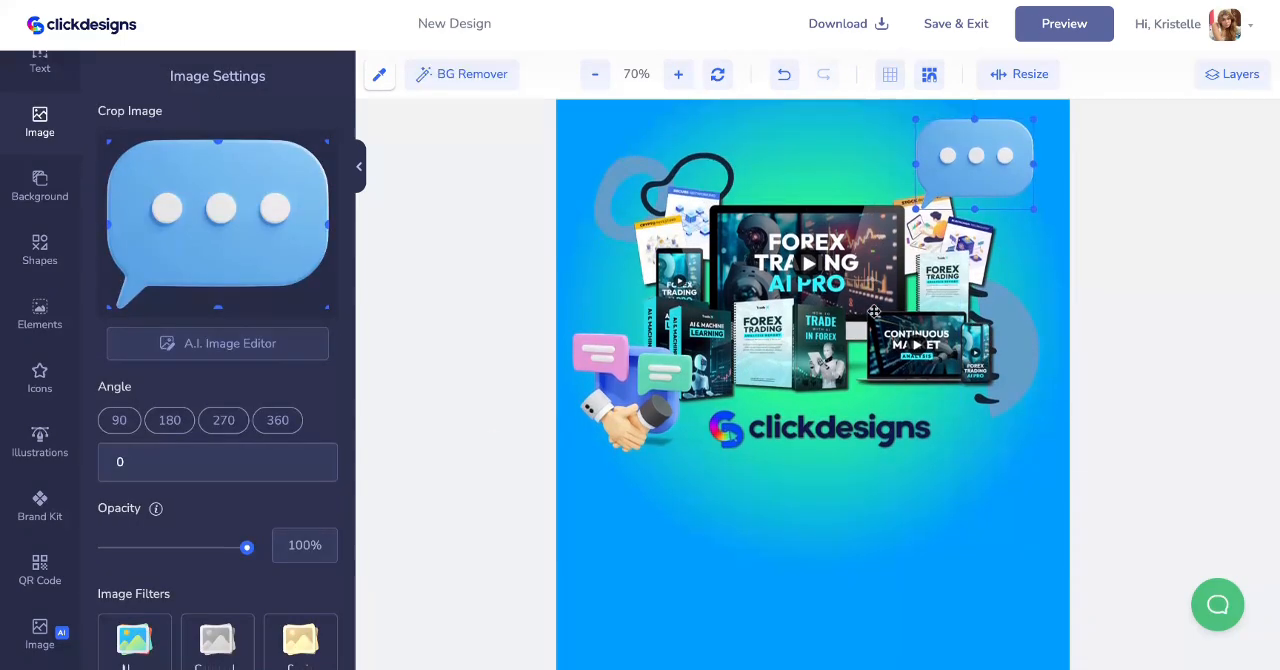
scroll(874, 311, "up", 1)
scroll(874, 311, "down", 1)
scroll(874, 311, "up", 1)
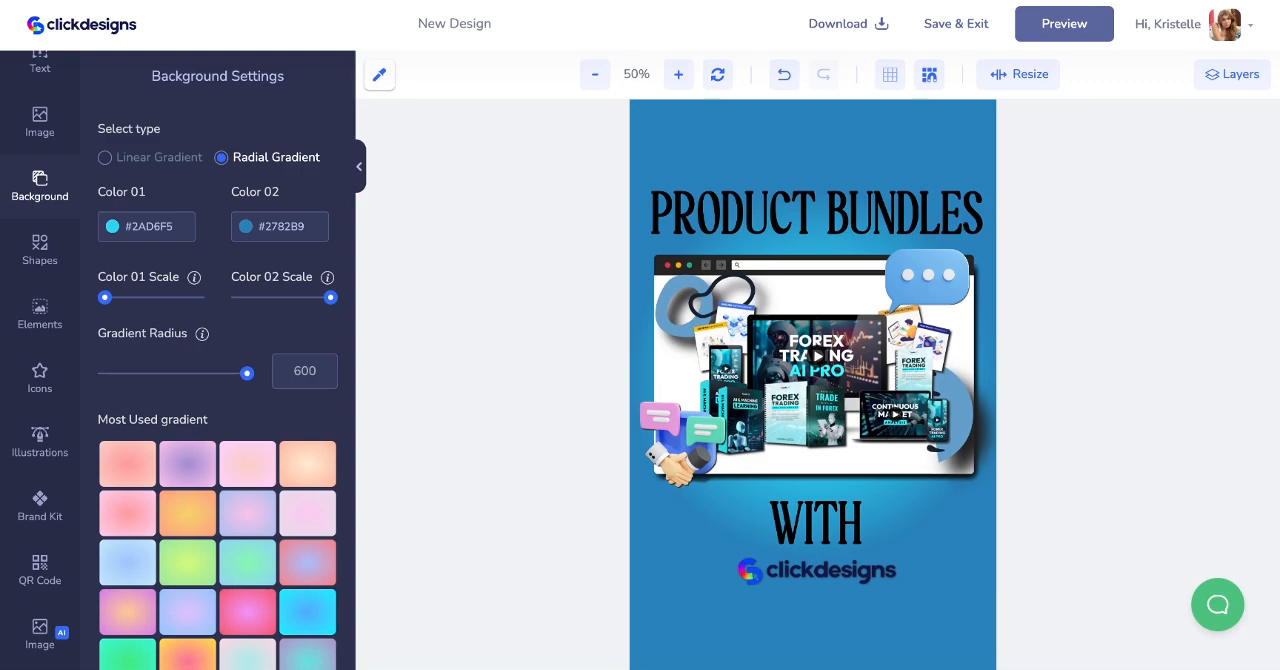
scroll(812, 400, "up", 2)
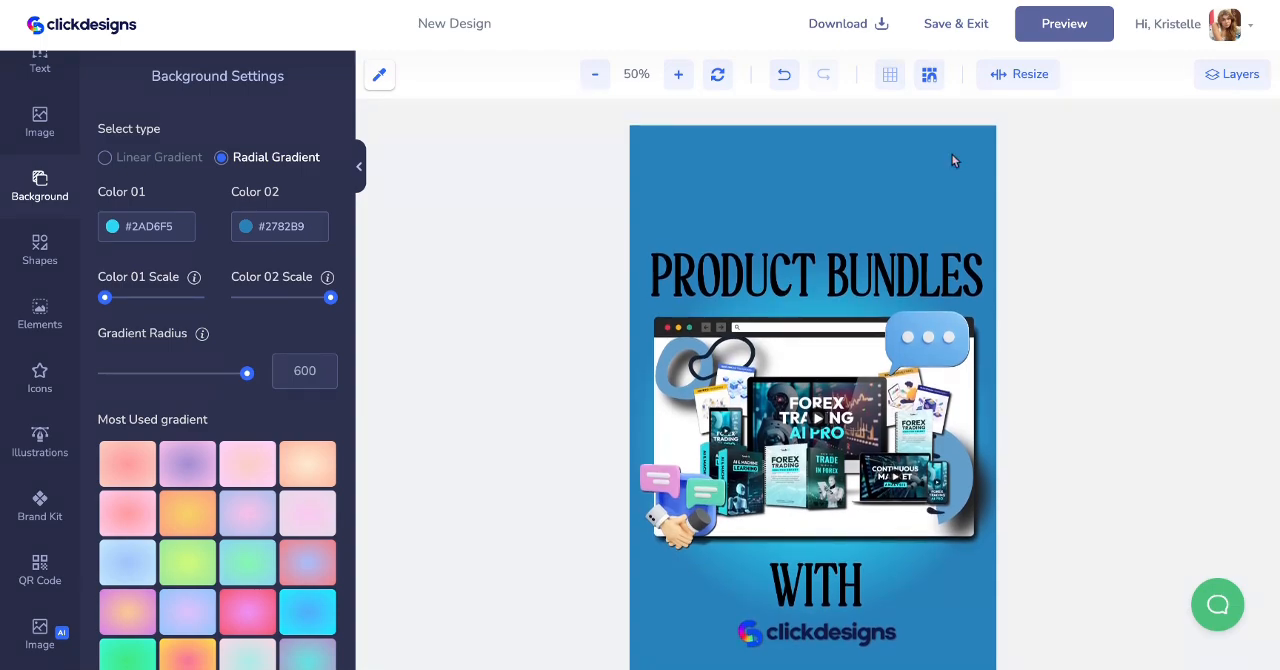
scroll(953, 160, "down", 2)
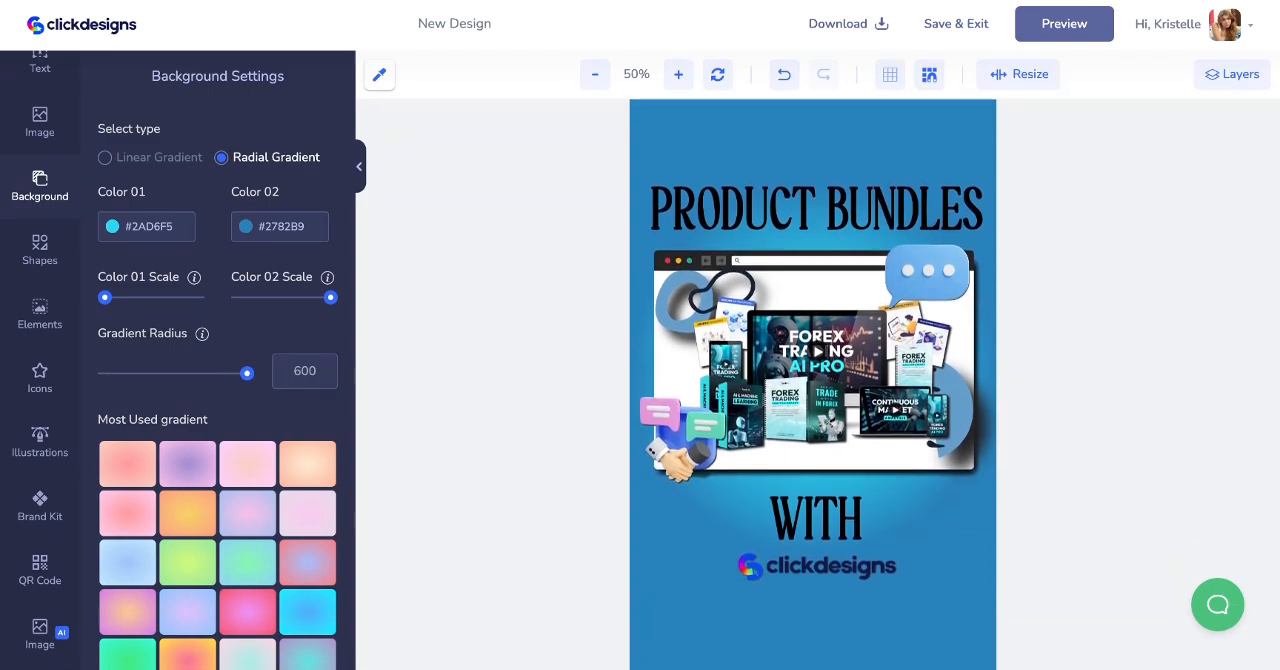
- Browse the illustration library for the category that contains the browser window used behind the bundle image
left_click(677, 261)
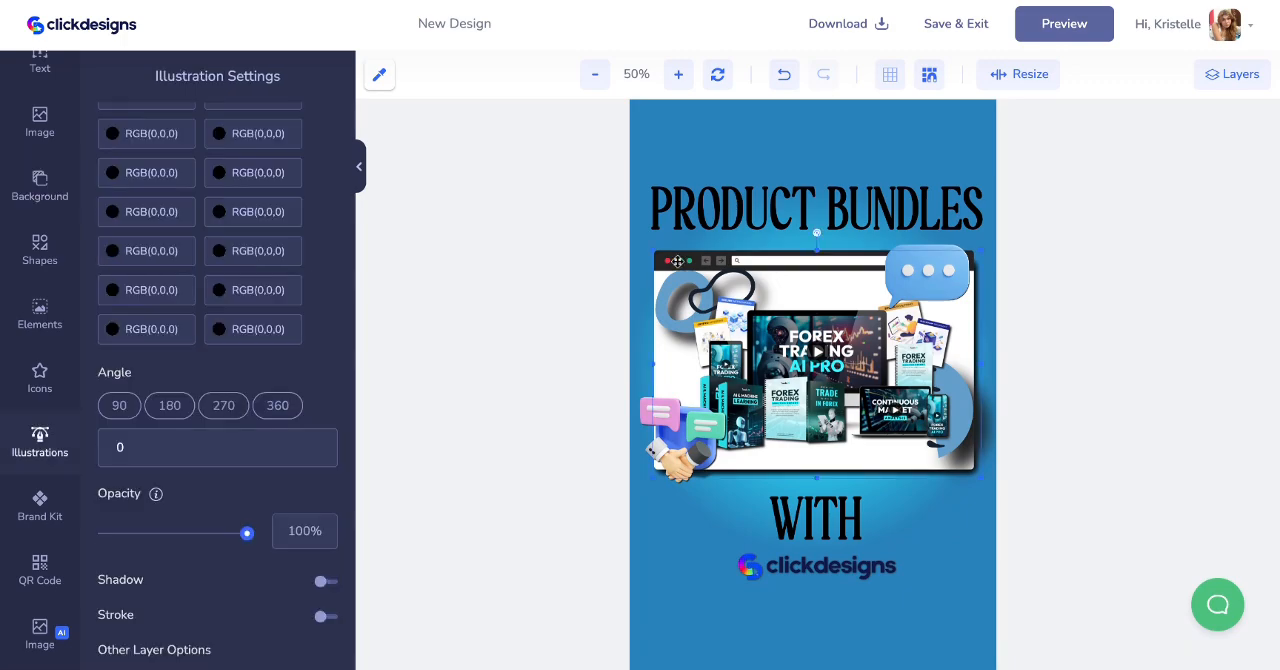
left_click(56, 440)
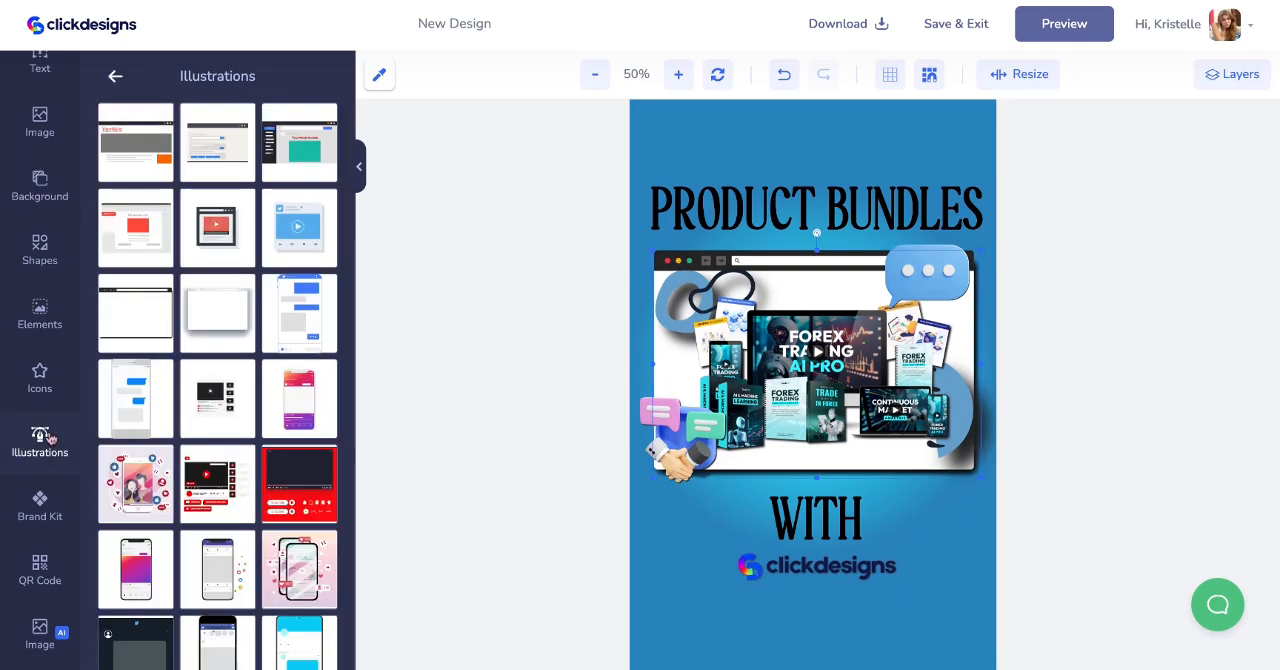
left_click(115, 76)
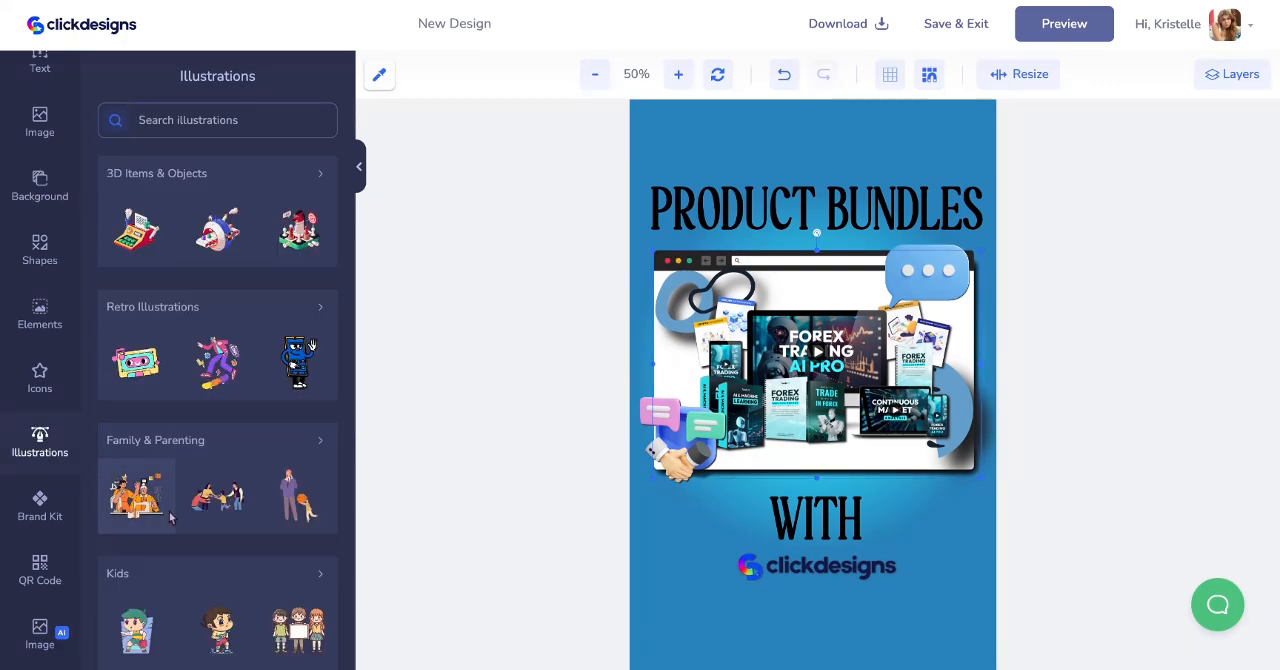
scroll(162, 522, "down", 10)
scroll(162, 522, "down", 1)
scroll(163, 520, "up", 4)
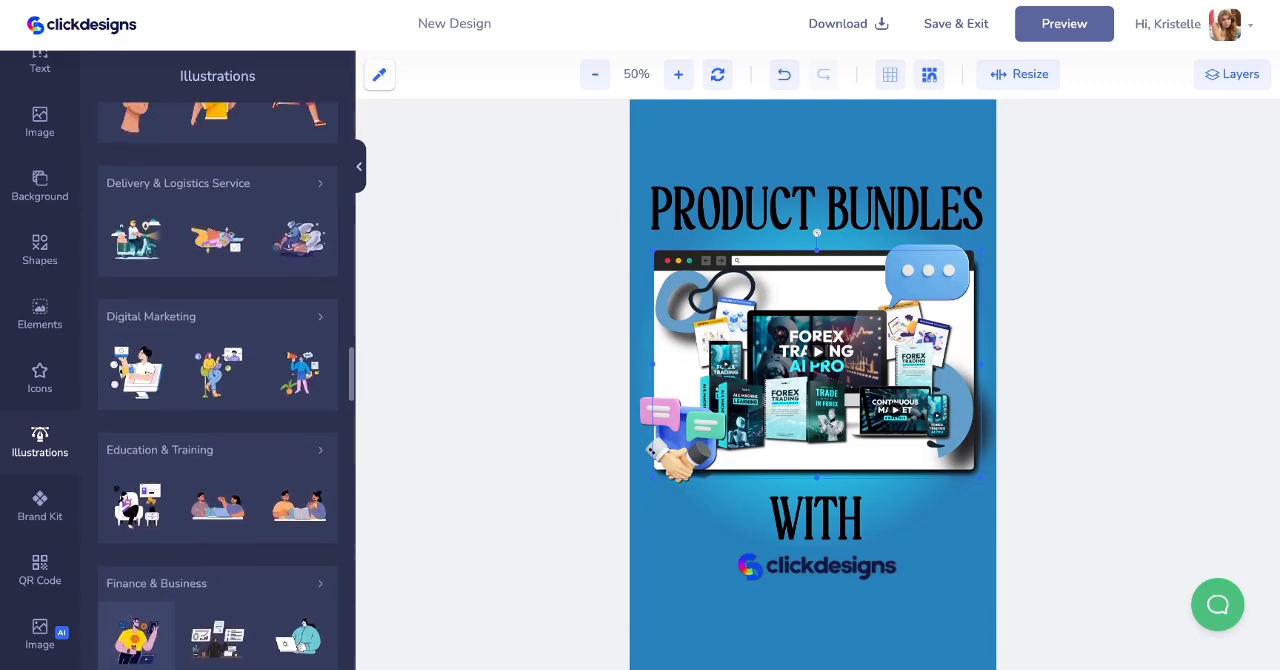
scroll(185, 413, "down", 15)
left_click(188, 350)
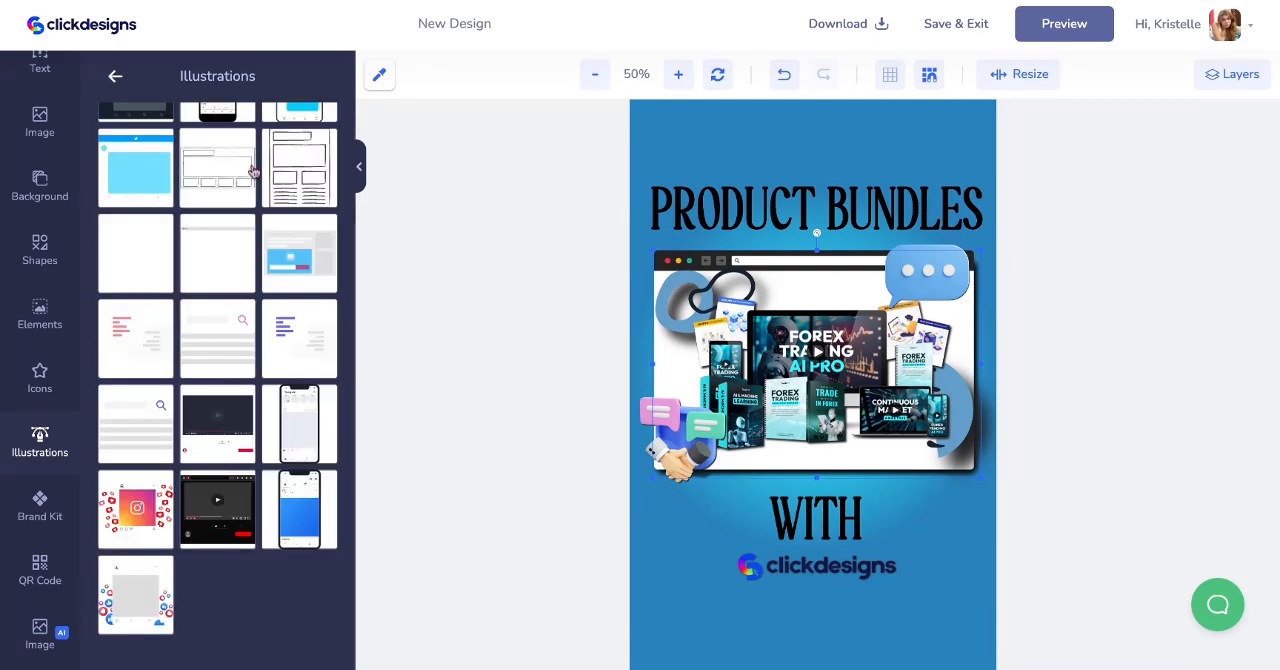
- Inspect the chat bubble, the PRODUCT BUNDLES title, the WITH text and the background settings on the cover
left_click(929, 293)
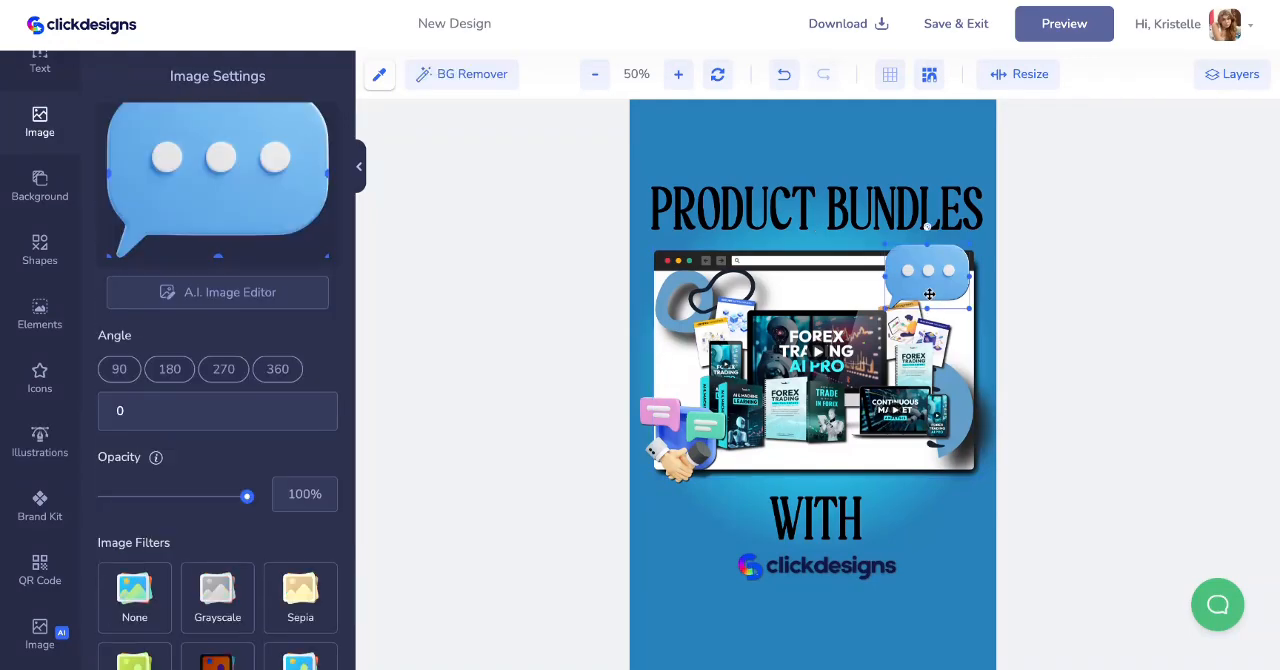
left_click(757, 222)
left_click(834, 517)
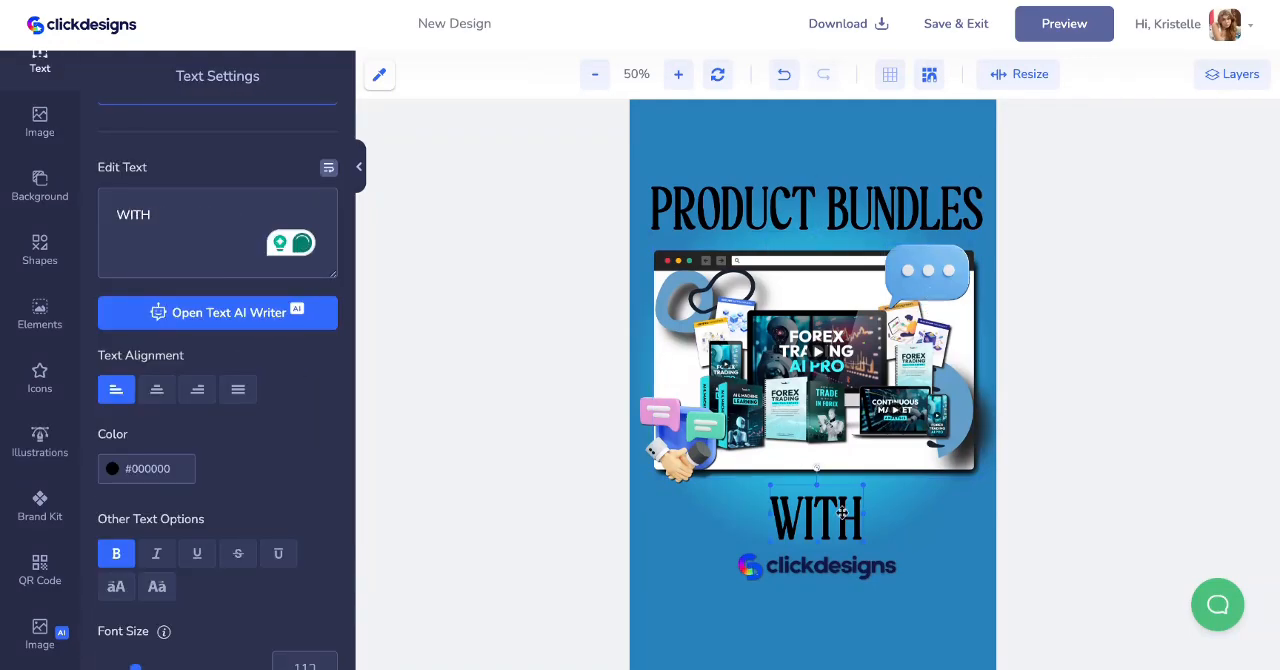
left_click(962, 521)
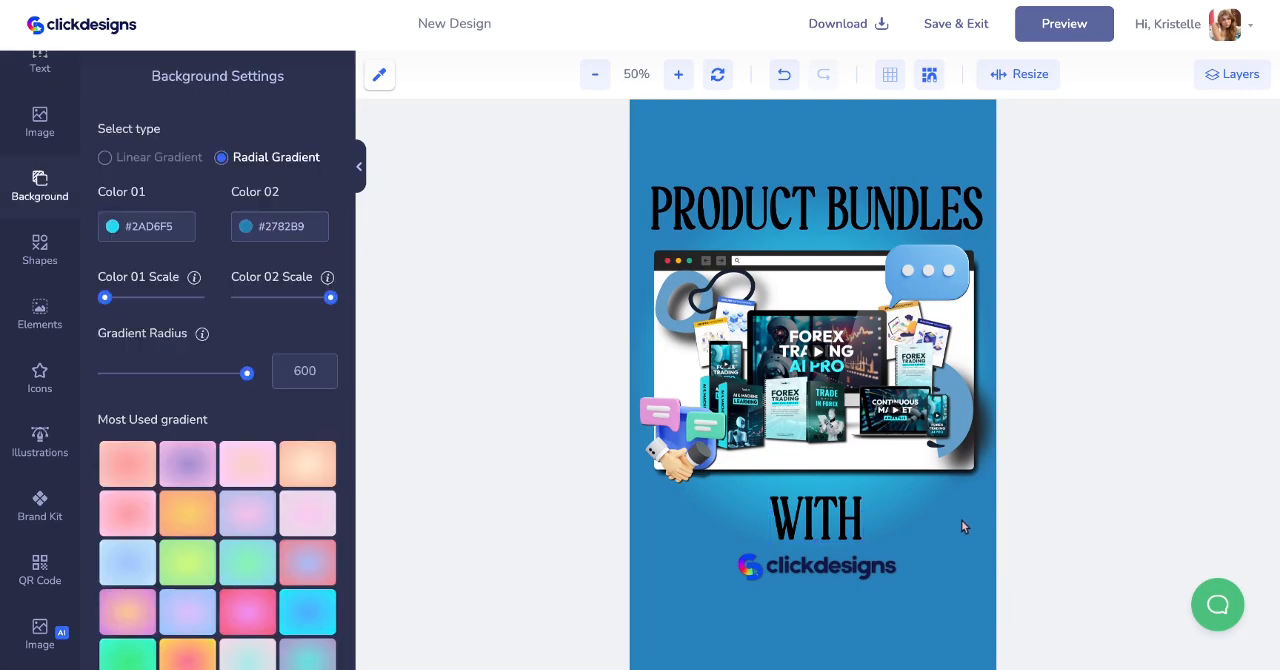
scroll(962, 521, "down", 2)
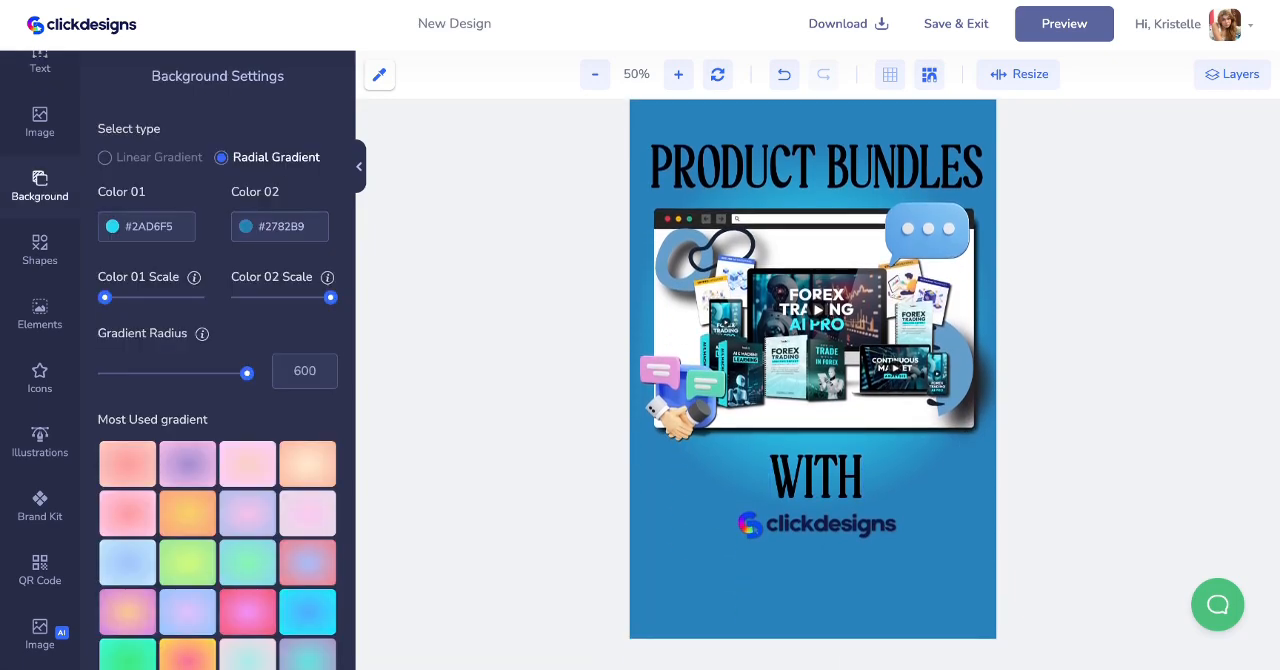
- Preview the front cover on the 3D book, close the preview, and save the design to return to the book mockup
left_click(1080, 42)
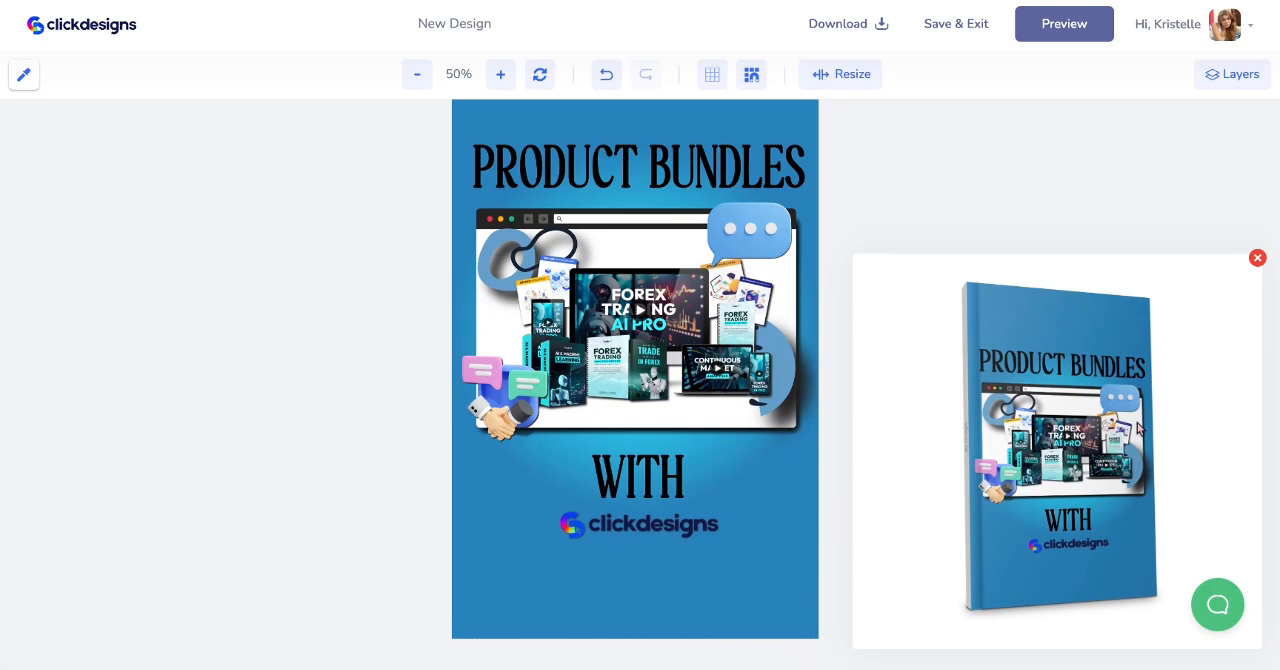
left_click(1257, 258)
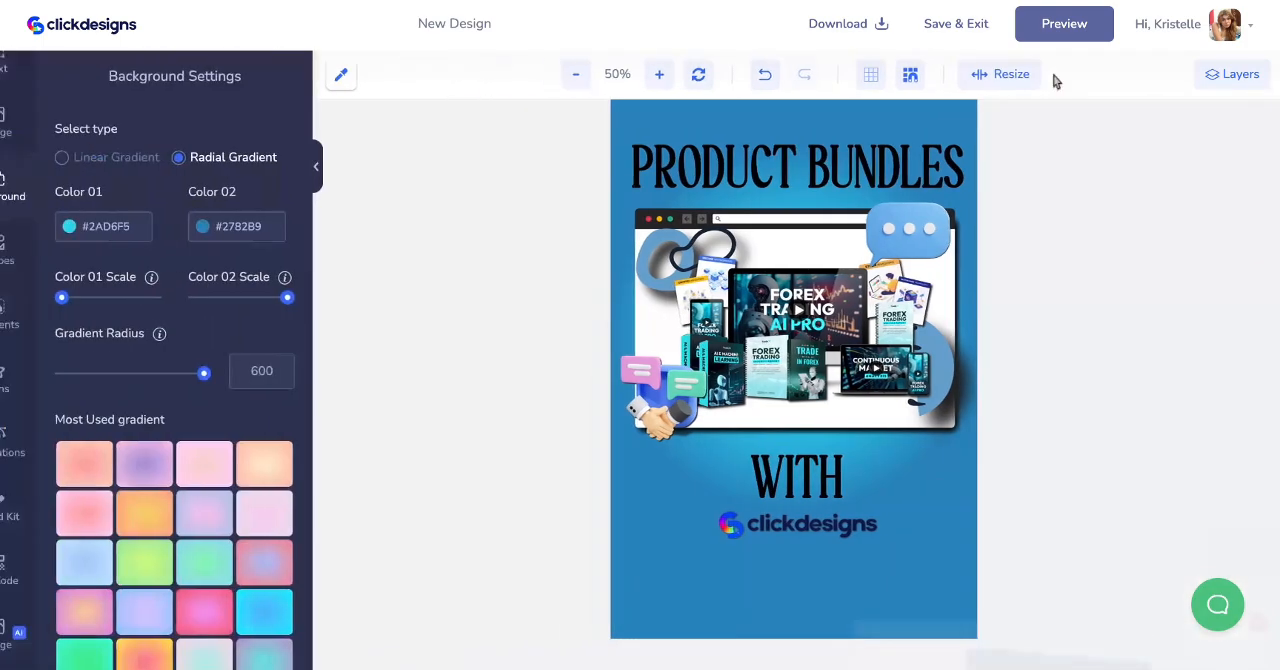
left_click(980, 30)
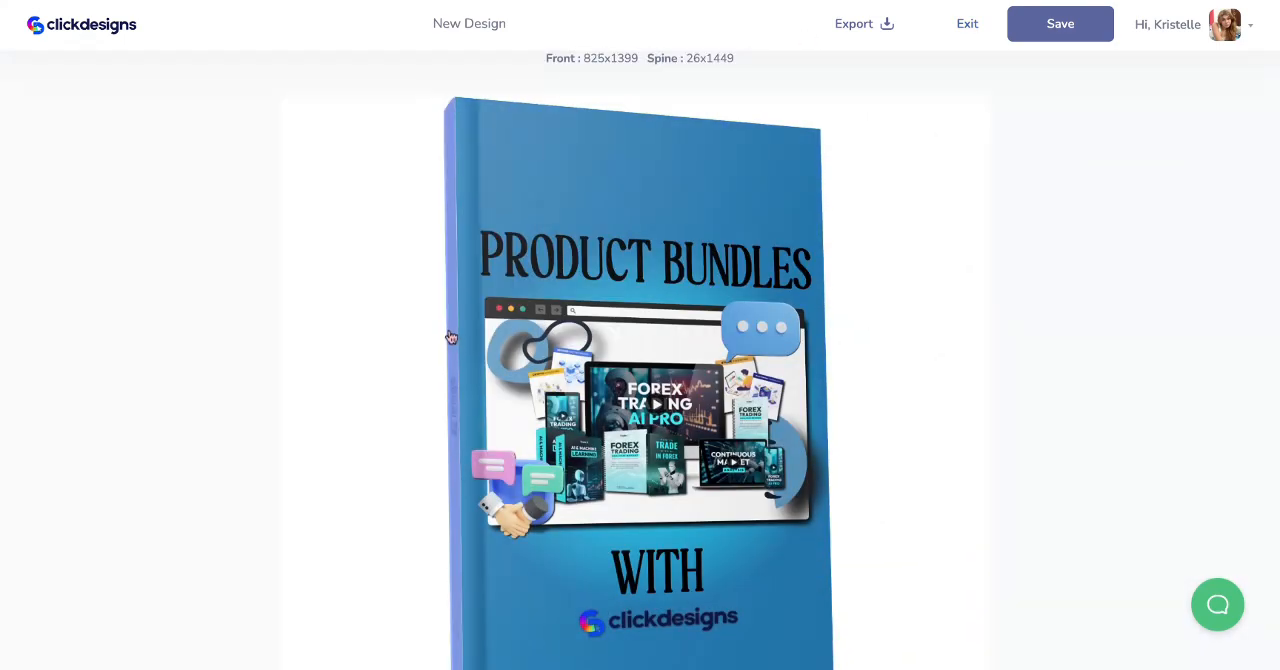
- Create a spine design for the book with a solid black #000000 background and save it back to the mockup
scroll(451, 452, "down", 1)
left_click(454, 435)
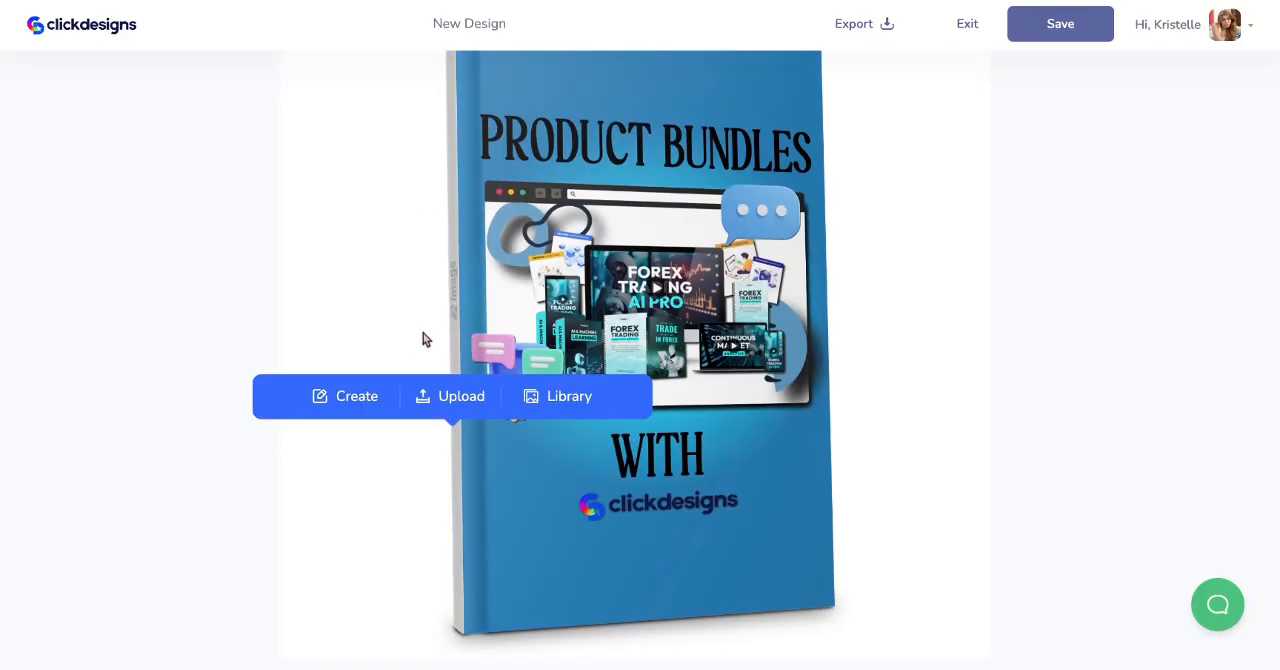
left_click(344, 396)
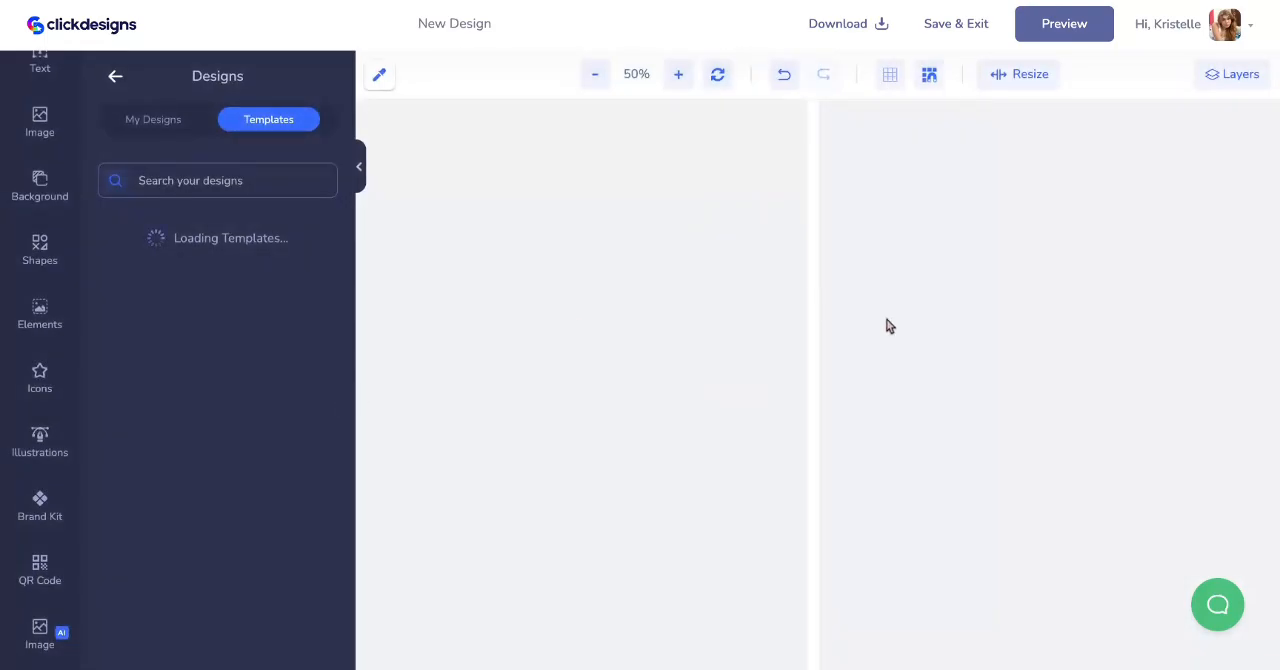
left_click(811, 289)
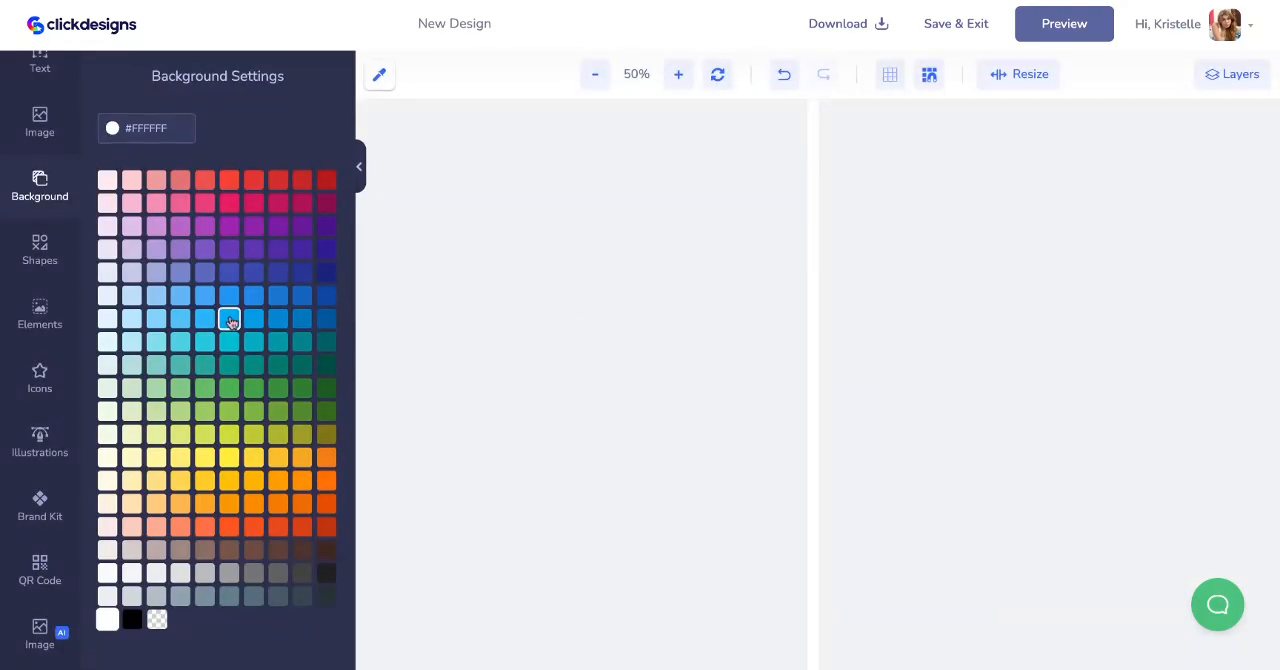
left_click(132, 619)
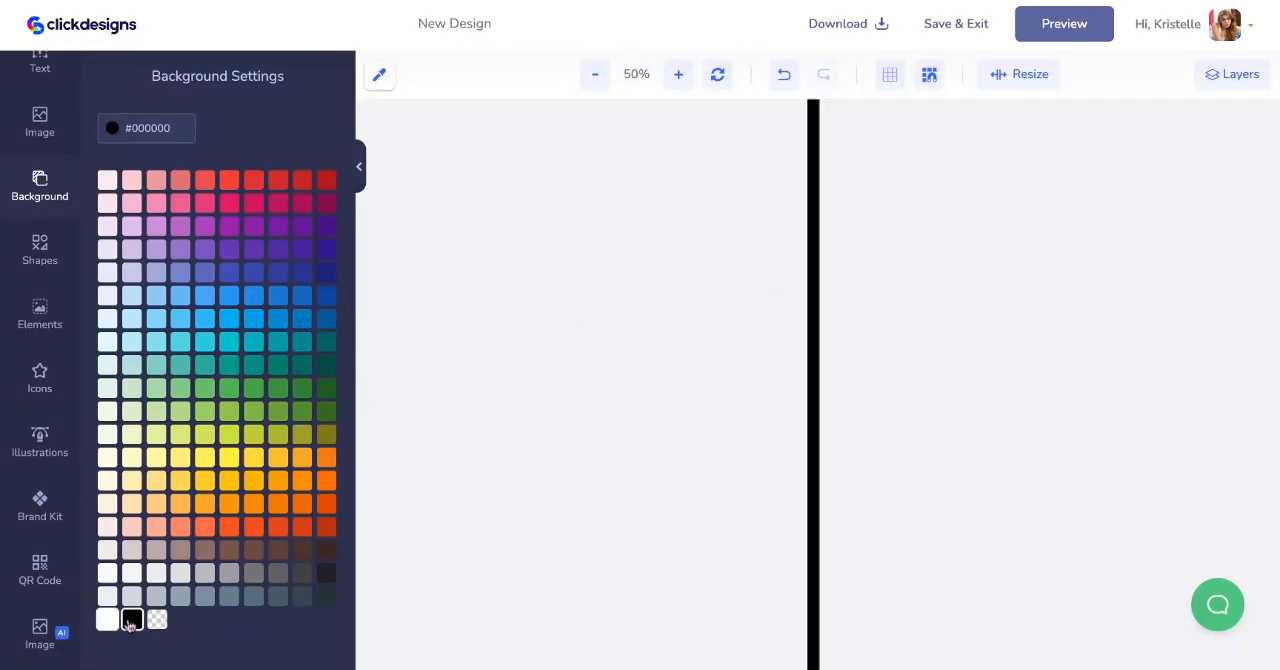
left_click(940, 37)
- Review the whole book mockup and its export options, and save the design
scroll(650, 284, "down", 2)
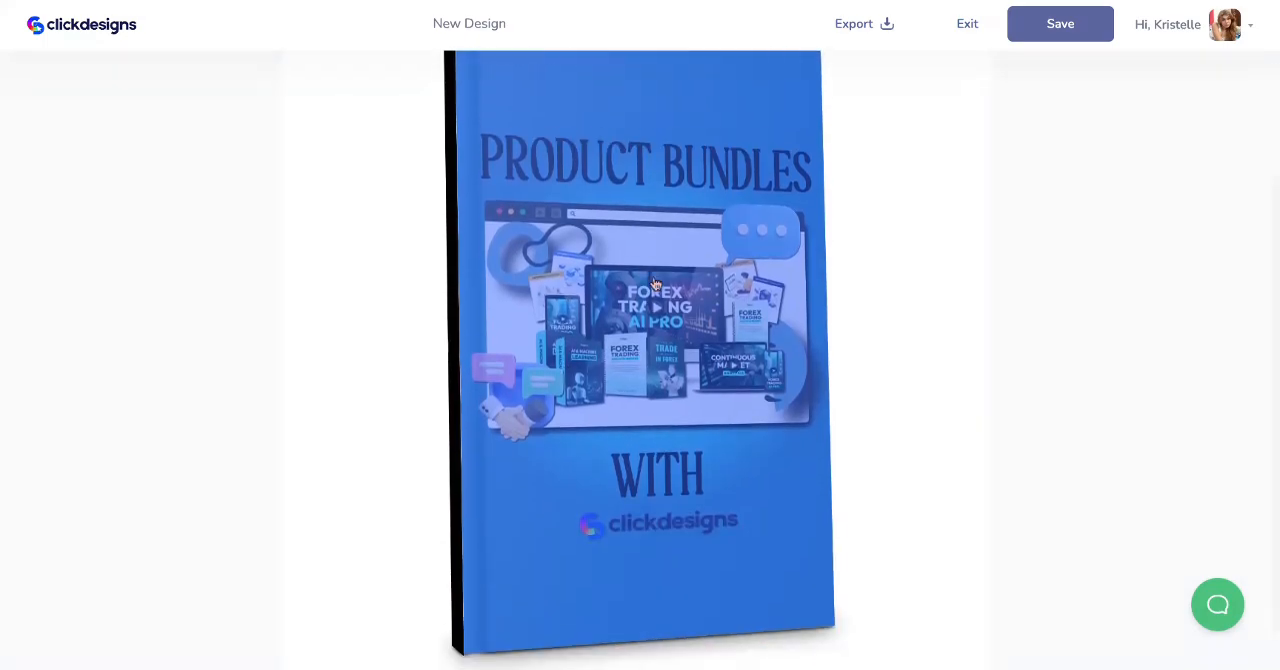
scroll(837, 283, "up", 1)
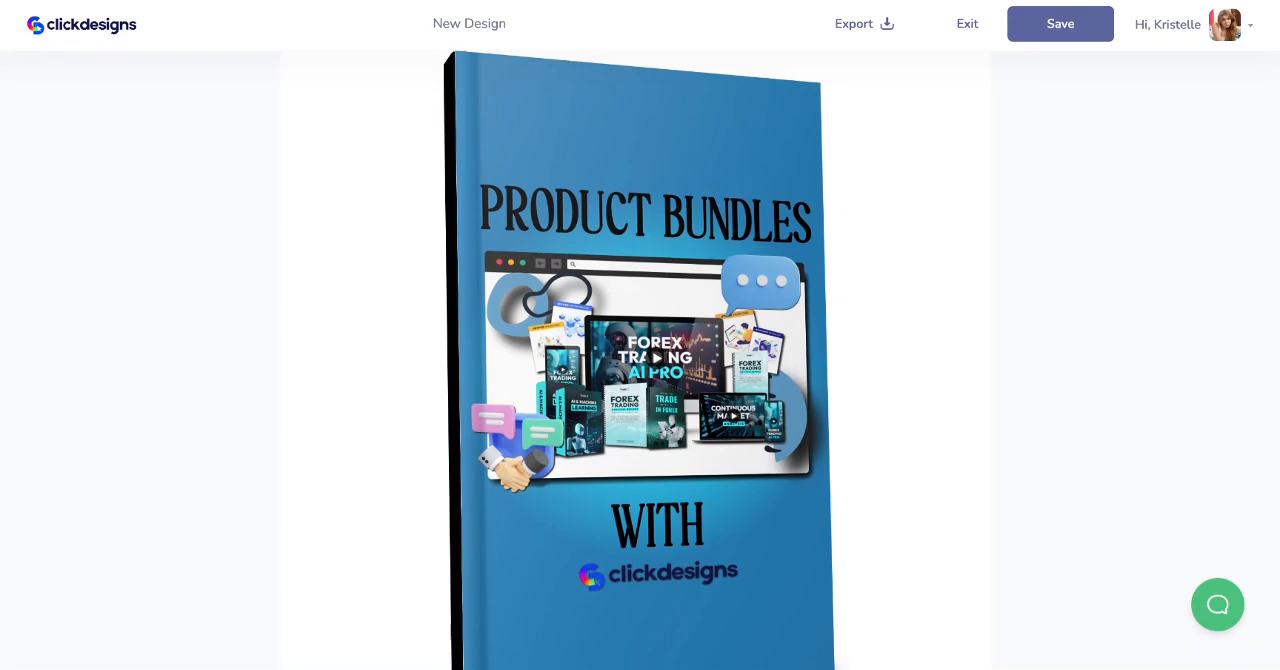
scroll(640, 360, "up", 1)
scroll(640, 360, "down", 2)
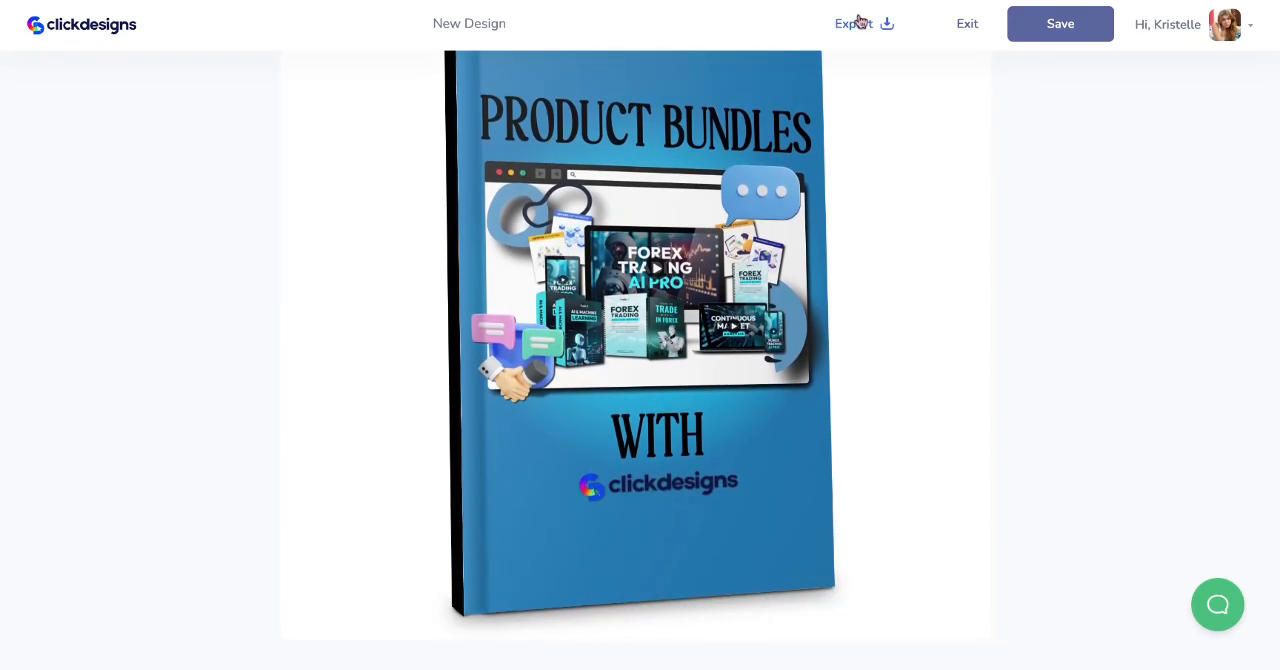
left_click(859, 22)
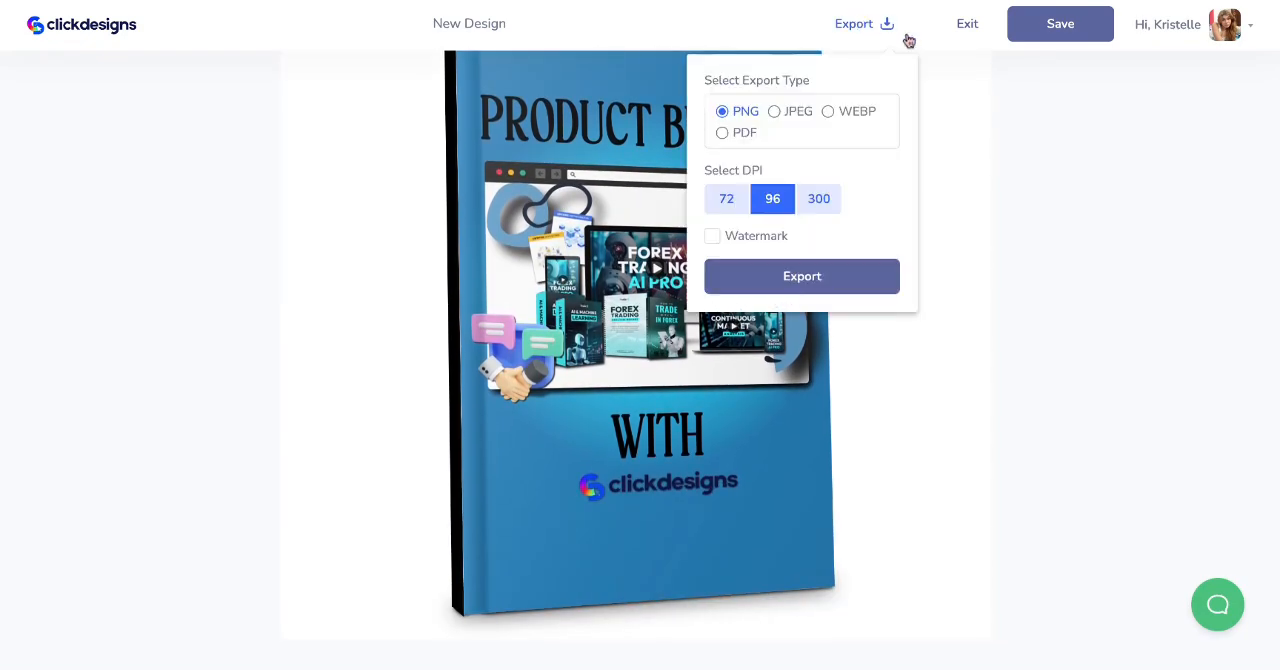
left_click(1078, 36)
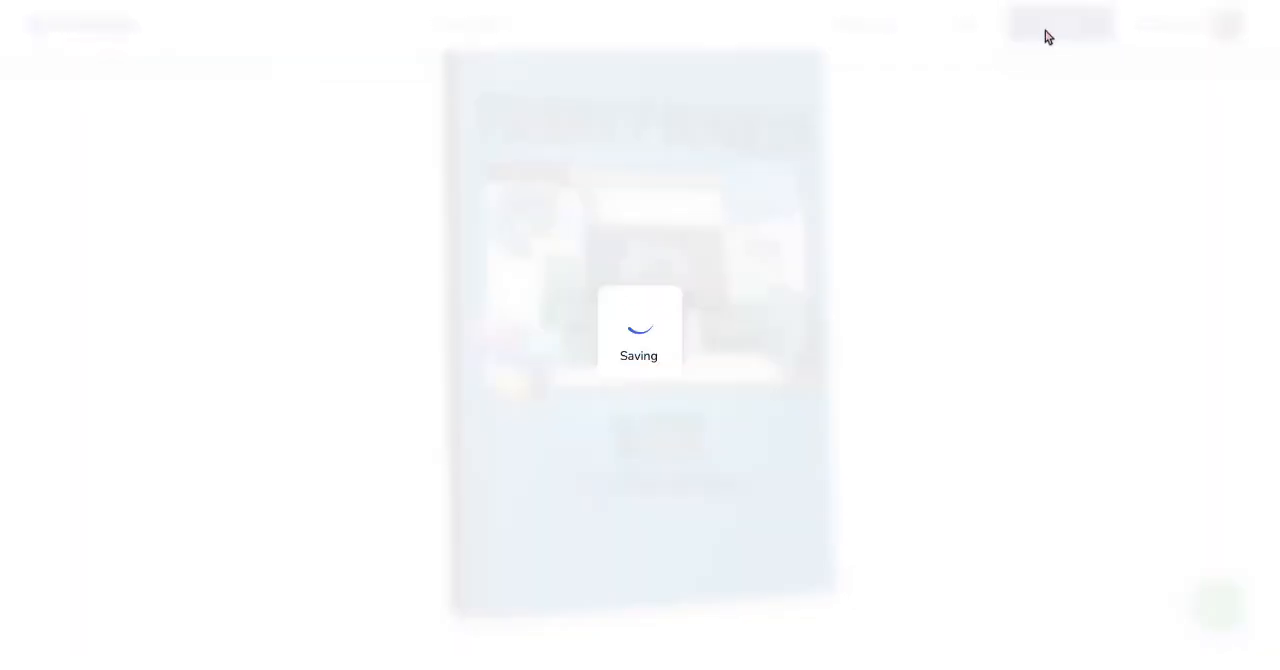